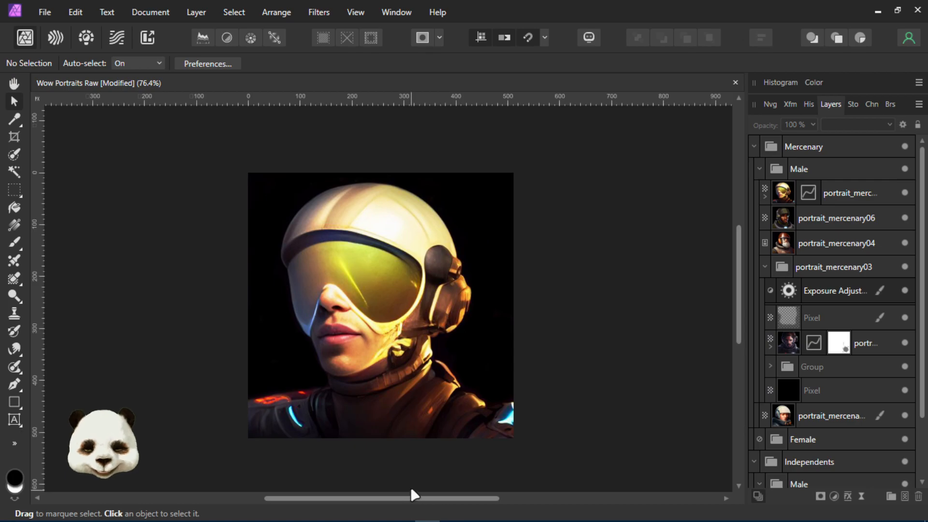
Switch to the Easy Diffusion page in the browser and inspect the initial image.
{"action": "mouse_move", "coordinate": [342, 518]}
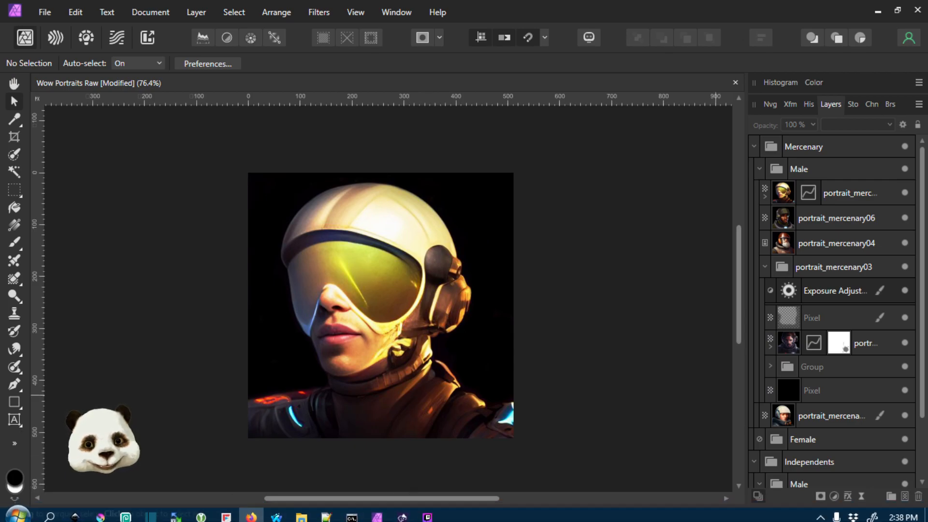
{"action": "left_click_drag", "start_coordinate": [927, 67], "coordinate": [465, 1]}
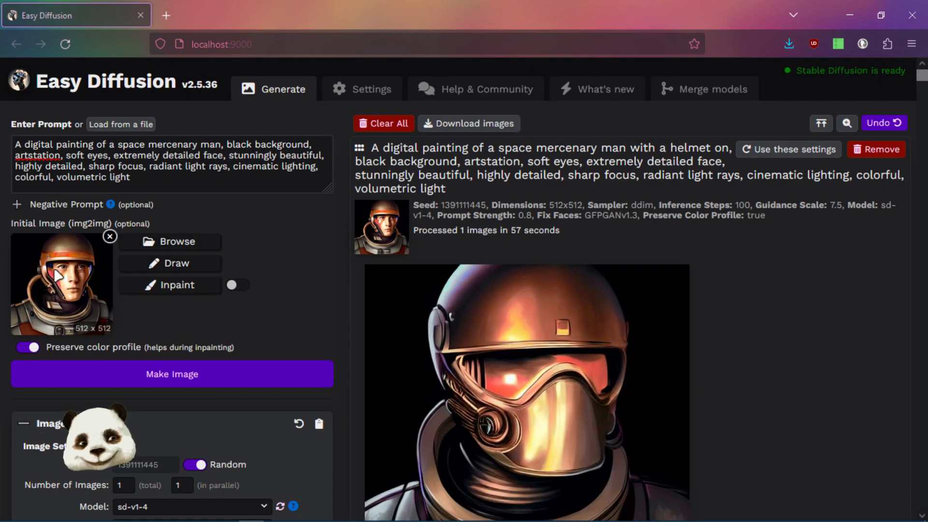
{"action": "mouse_move", "coordinate": [393, 221]}
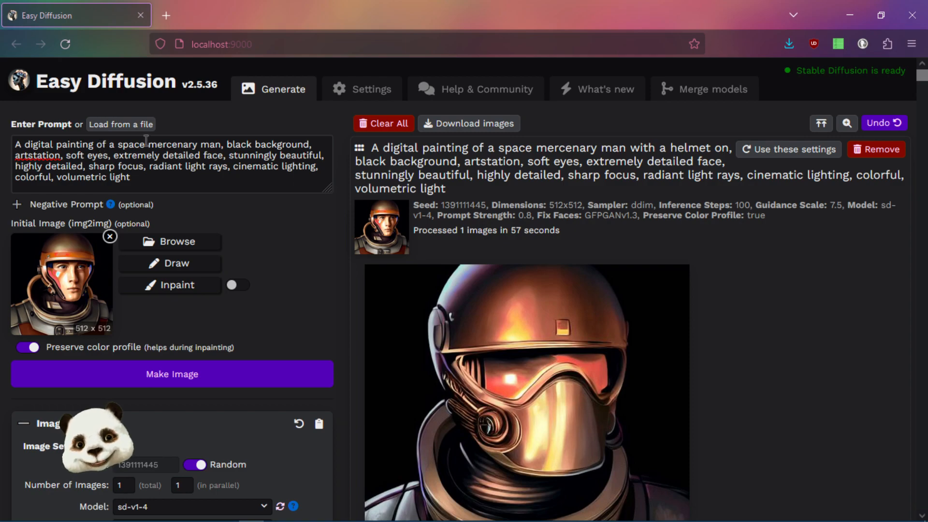
Highlight the prompt's style keywords from "black background" onward, and highlight its subject phrase "of a space mercenary man".
{"action": "left_click", "coordinate": [222, 147]}
{"action": "type", "text": ","}
{"action": "left_click_drag", "start_coordinate": [227, 144], "coordinate": [234, 175]}
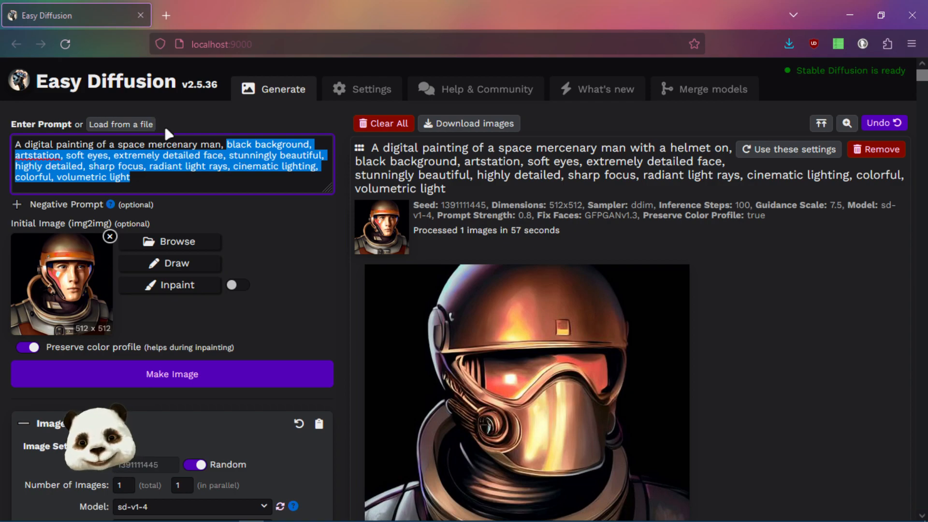
{"action": "mouse_move", "coordinate": [220, 144]}
{"action": "left_mouse_down"}
{"action": "mouse_move", "coordinate": [17, 145]}
{"action": "mouse_move", "coordinate": [97, 145]}
{"action": "left_mouse_up"}
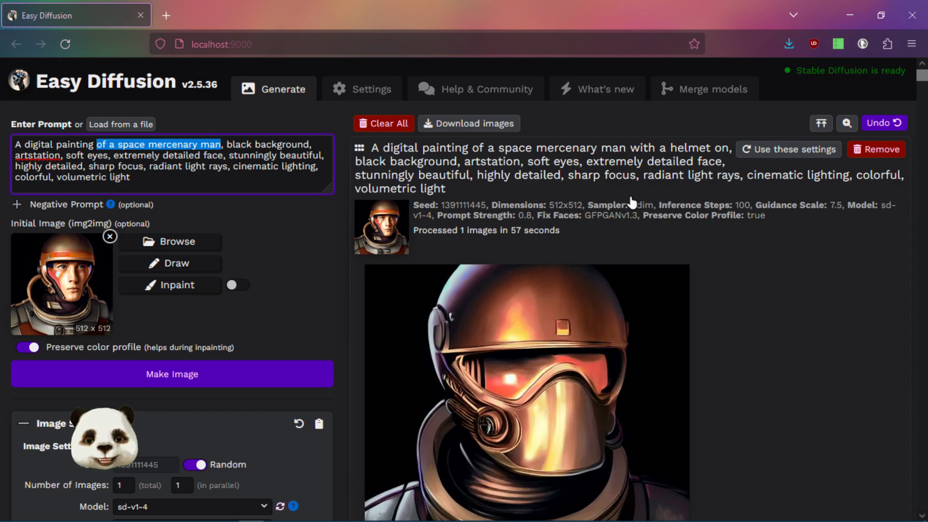
Compare the source portrait with the generated helmet images, including their prompts and inference steps.
{"action": "mouse_move", "coordinate": [387, 222]}
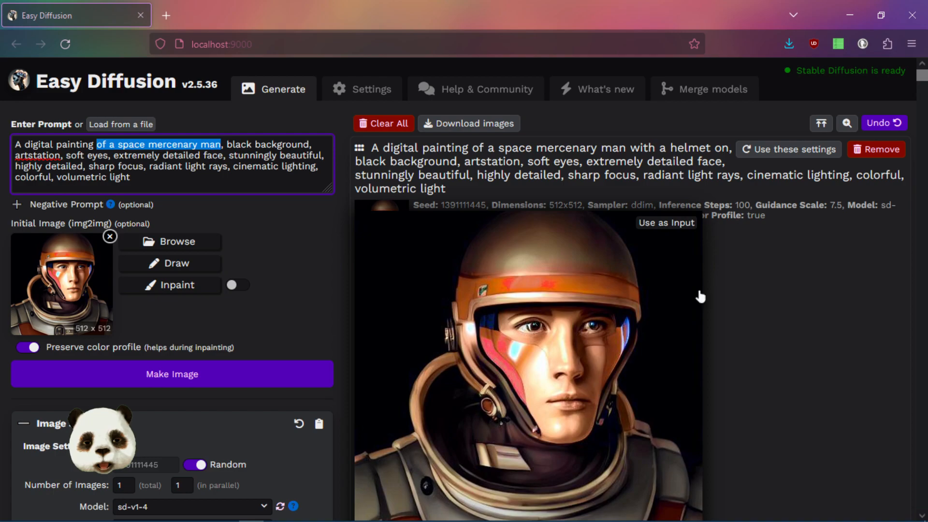
{"action": "scroll", "coordinate": [773, 367], "scroll_direction": "down", "scroll_amount": 3}
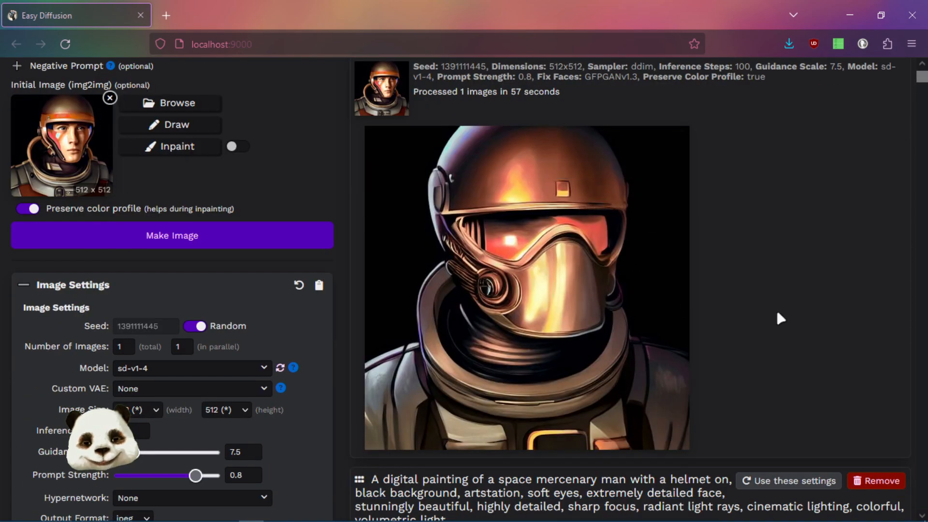
{"action": "scroll", "coordinate": [739, 309], "scroll_direction": "up", "scroll_amount": 2}
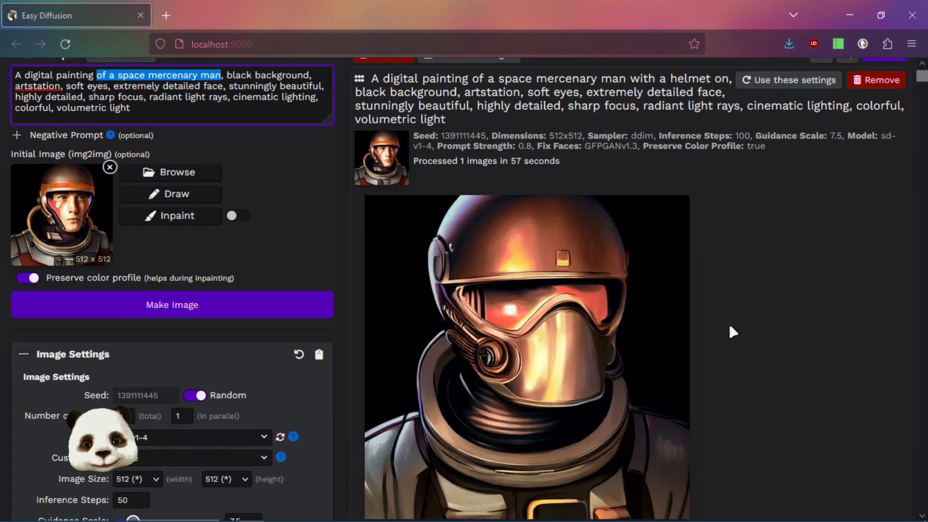
{"action": "mouse_move", "coordinate": [570, 286]}
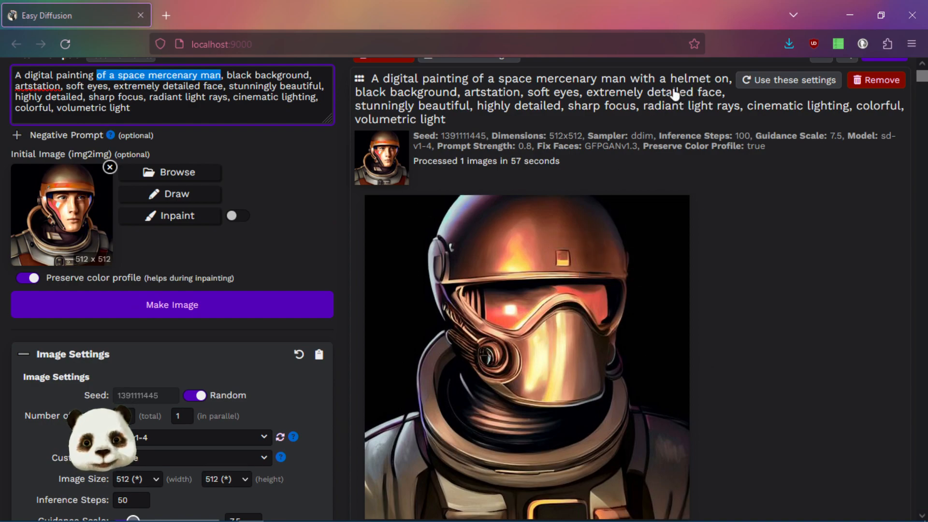
{"action": "mouse_move", "coordinate": [593, 302]}
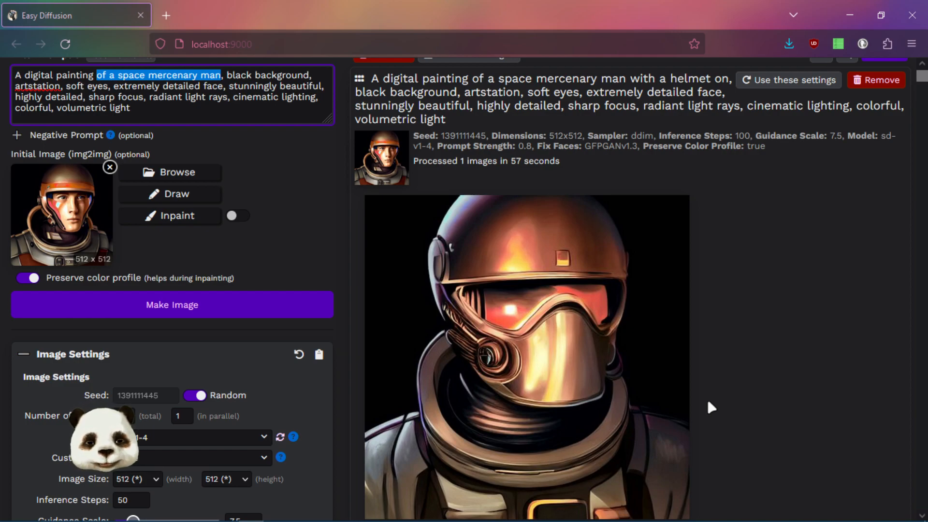
{"action": "scroll", "coordinate": [696, 392], "scroll_direction": "down", "scroll_amount": 3}
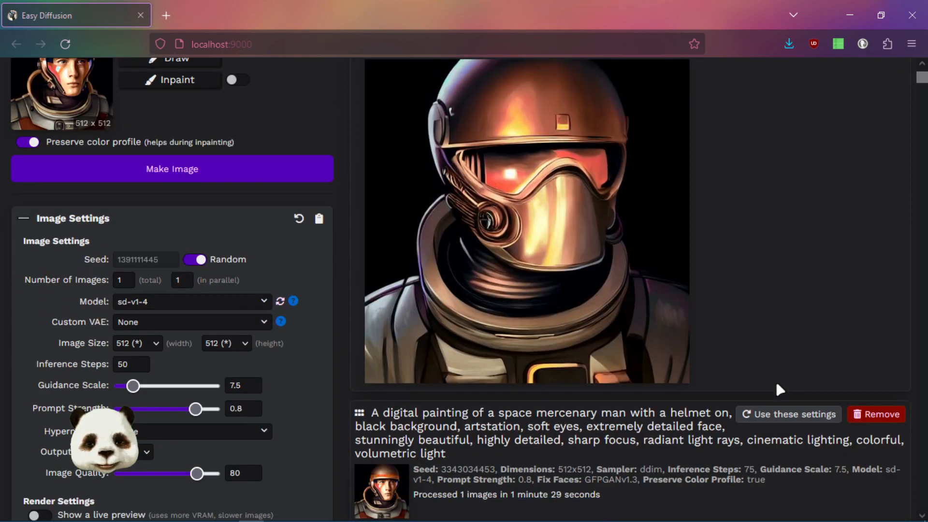
{"action": "scroll", "coordinate": [776, 386], "scroll_direction": "down", "scroll_amount": 5}
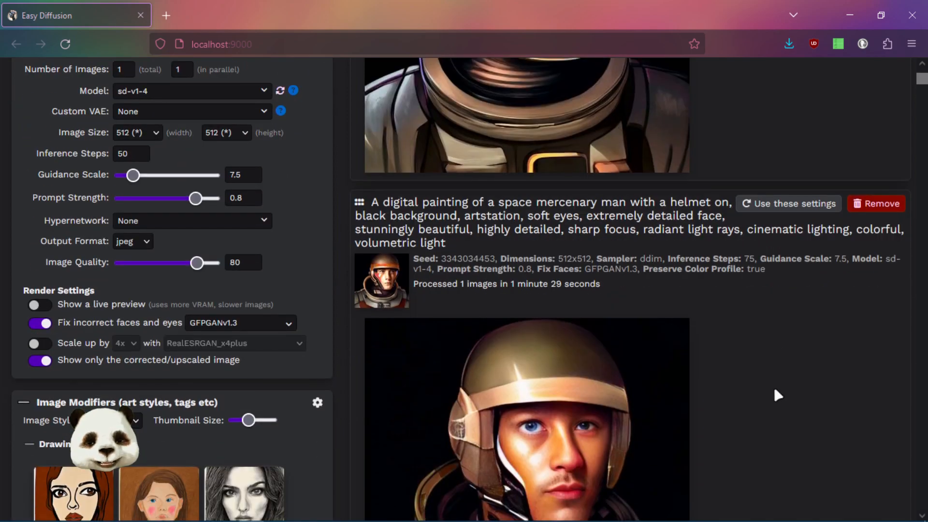
{"action": "scroll", "coordinate": [773, 385], "scroll_direction": "down", "scroll_amount": 2}
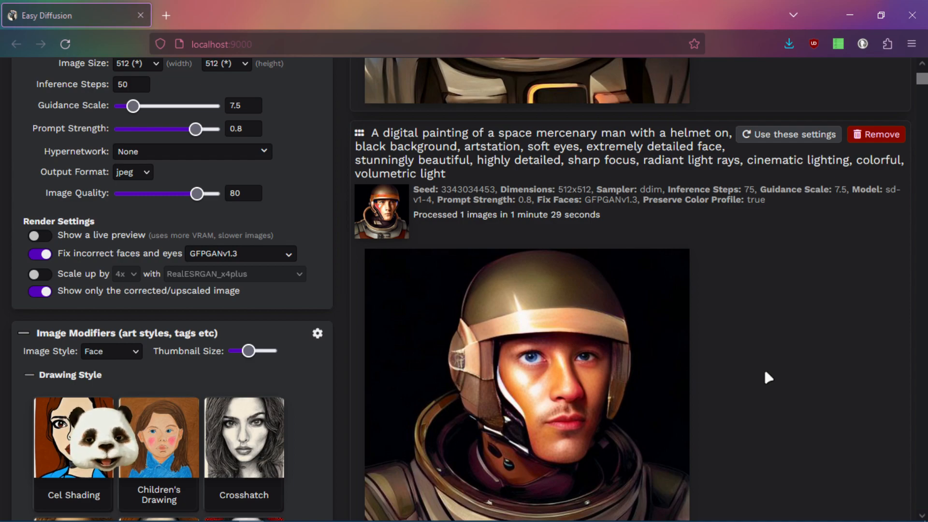
{"action": "scroll", "coordinate": [783, 374], "scroll_direction": "up", "scroll_amount": 8}
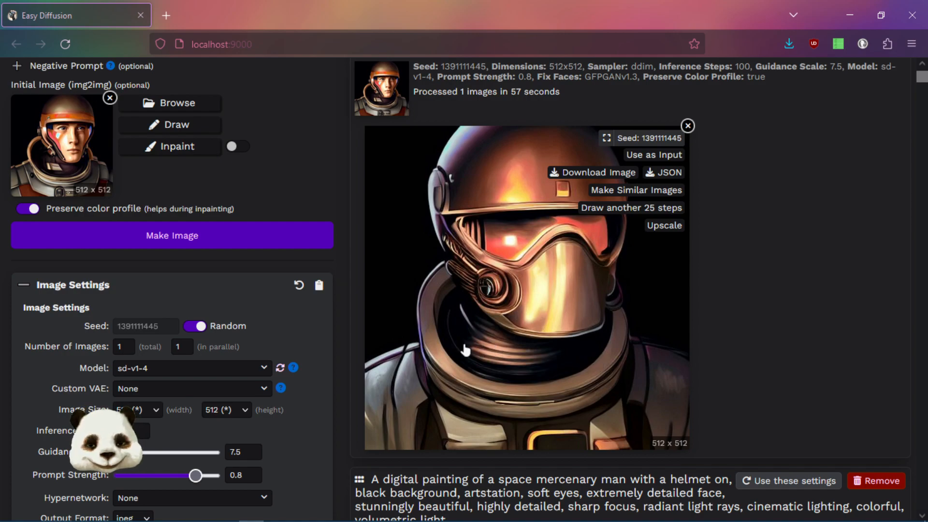
Examine the masked helmet image alongside the image settings and the actions offered for that result.
{"action": "scroll", "coordinate": [67, 323], "scroll_direction": "down", "scroll_amount": 5}
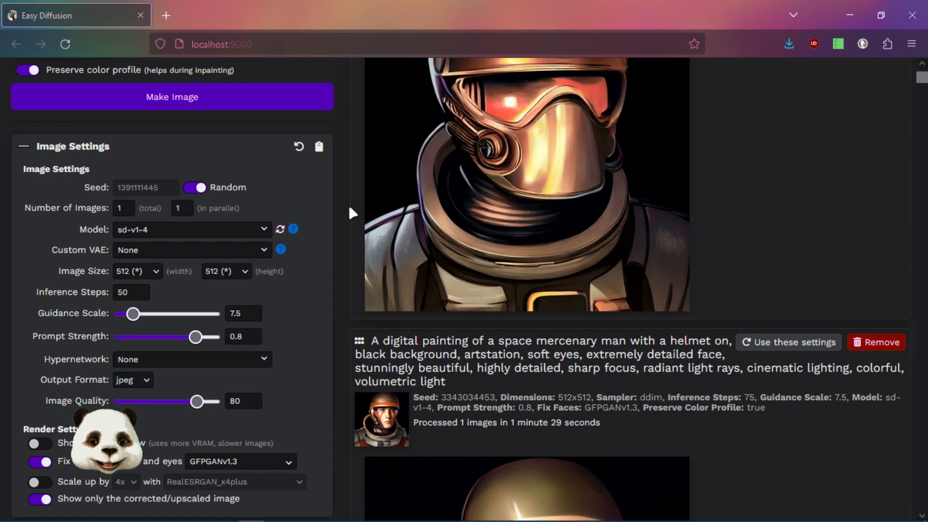
{"action": "mouse_move", "coordinate": [442, 183]}
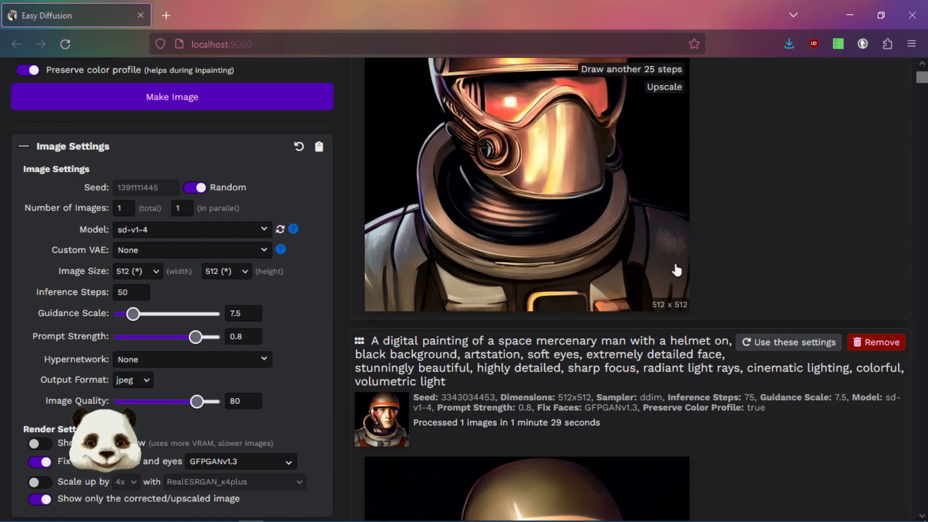
{"action": "scroll", "coordinate": [672, 290], "scroll_direction": "up", "scroll_amount": 6}
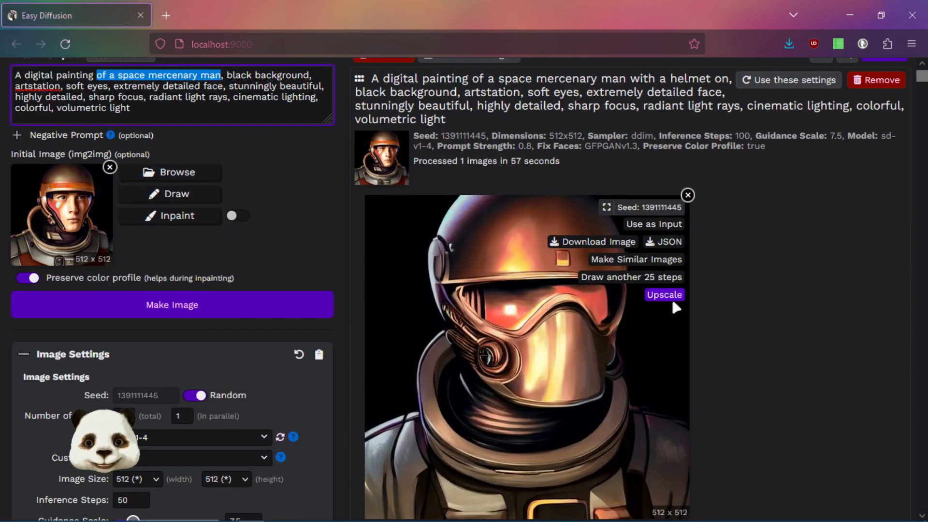
{"action": "scroll", "coordinate": [696, 292], "scroll_direction": "down", "scroll_amount": 3}
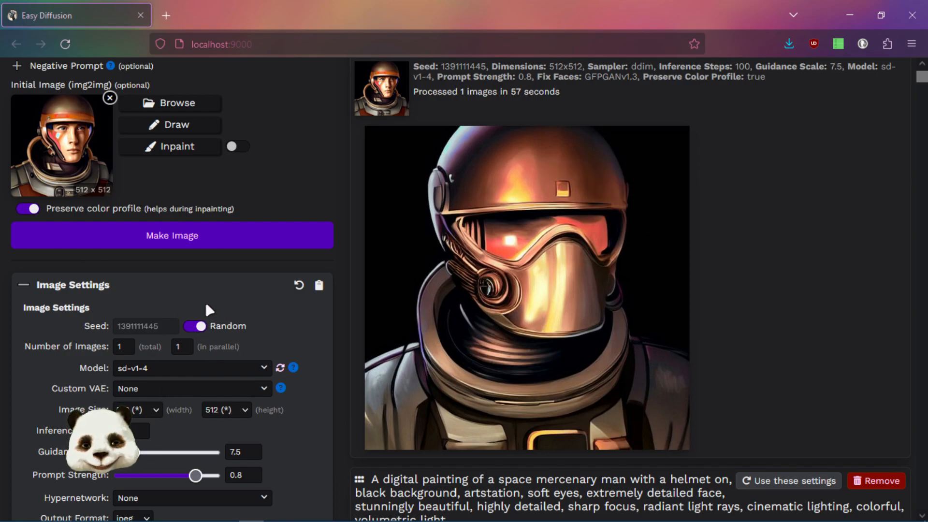
{"action": "mouse_move", "coordinate": [389, 274]}
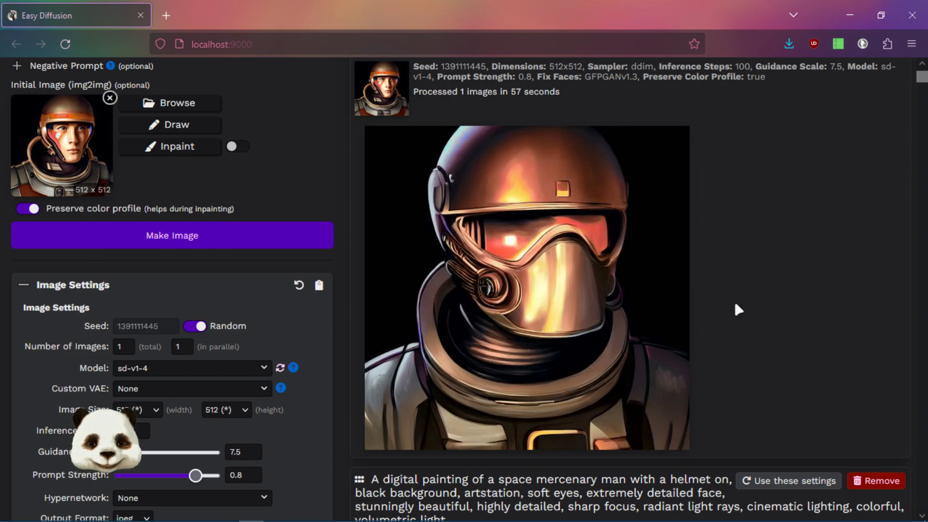
{"action": "scroll", "coordinate": [733, 294], "scroll_direction": "down", "scroll_amount": 3}
{"action": "scroll", "coordinate": [724, 282], "scroll_direction": "up", "scroll_amount": 3}
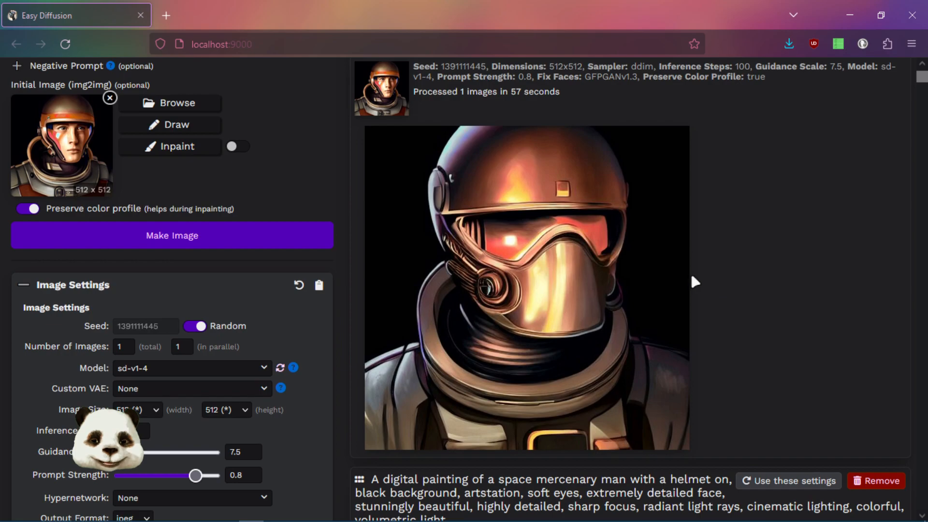
{"action": "mouse_move", "coordinate": [556, 231]}
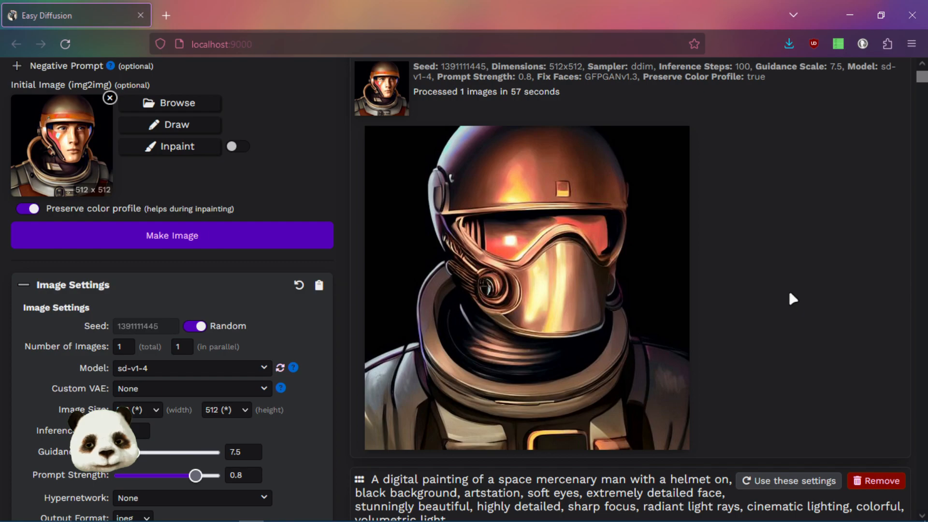
Draw another 25 steps on the masked helmet image and stop that rendering task.
{"action": "scroll", "coordinate": [790, 296], "scroll_direction": "down", "scroll_amount": 3}
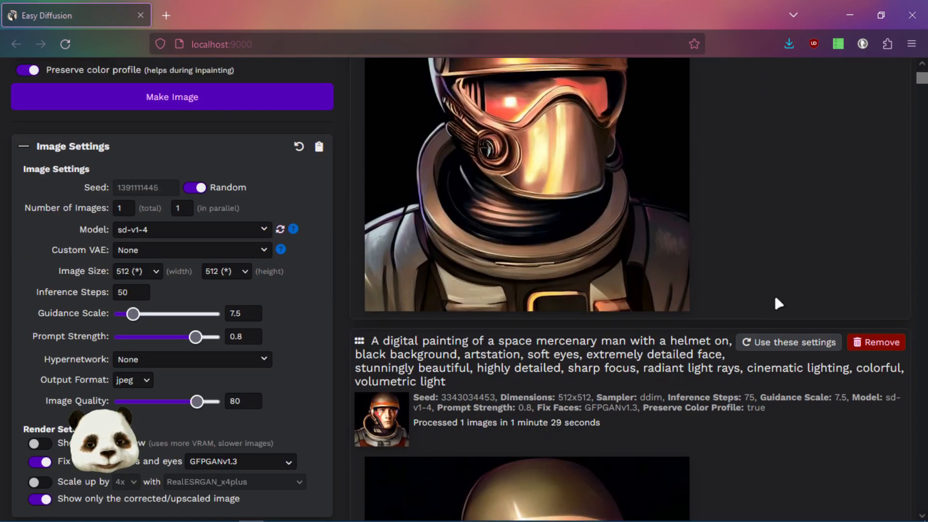
{"action": "scroll", "coordinate": [773, 293], "scroll_direction": "up", "scroll_amount": 3}
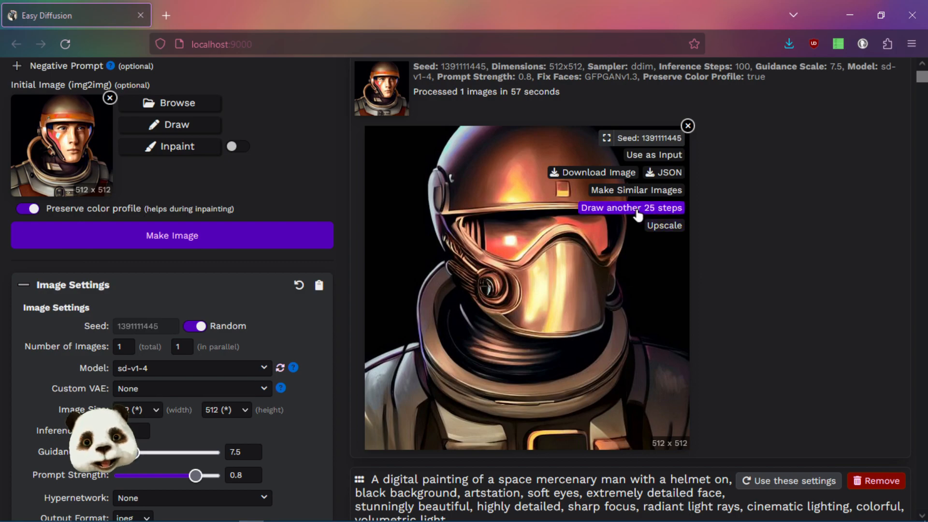
{"action": "left_click", "coordinate": [638, 215]}
{"action": "scroll", "coordinate": [895, 84], "scroll_direction": "up", "scroll_amount": 3}
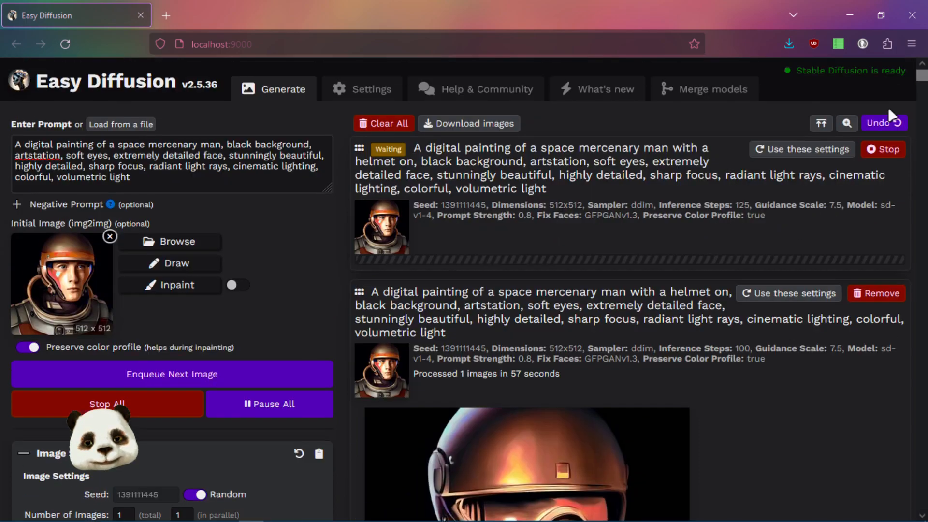
{"action": "left_click", "coordinate": [888, 150]}
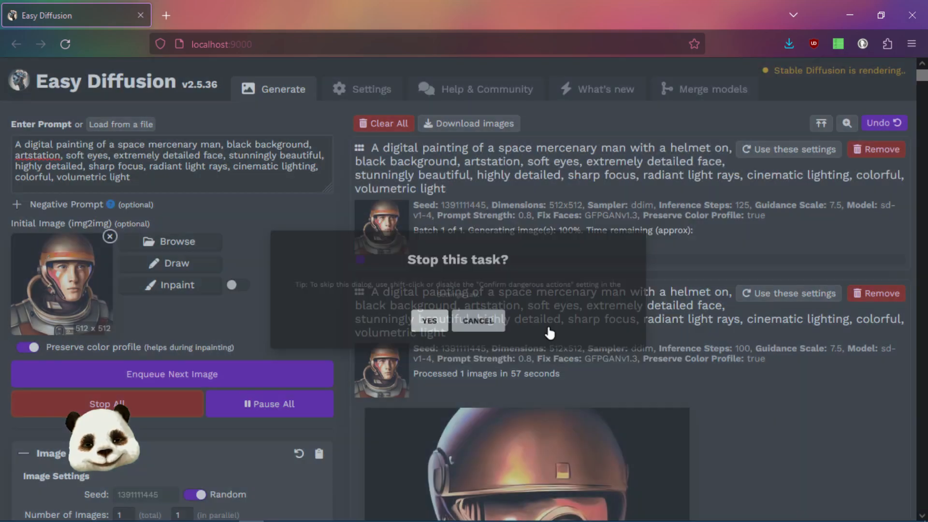
Inspect the interrupted 125-step render and remove it from the results.
{"action": "scroll", "coordinate": [580, 314], "scroll_direction": "down", "scroll_amount": 3}
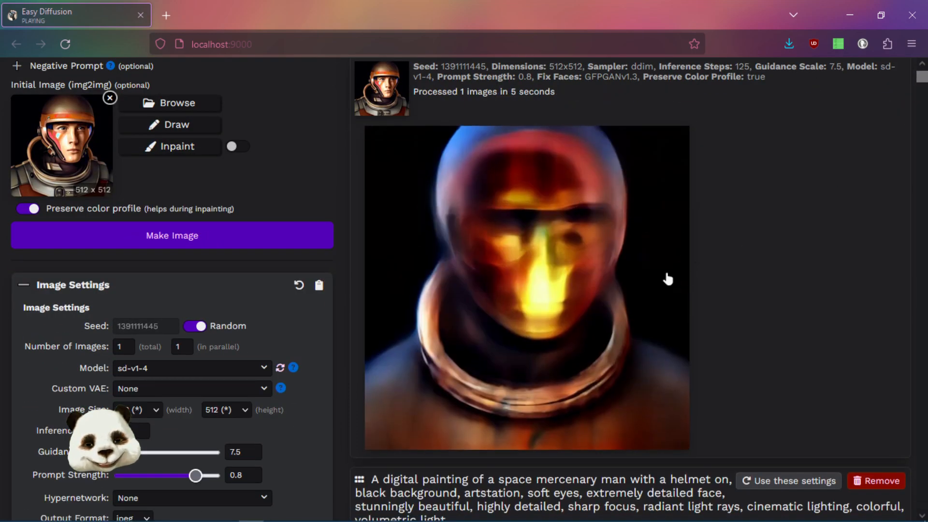
{"action": "scroll", "coordinate": [842, 210], "scroll_direction": "up", "scroll_amount": 3}
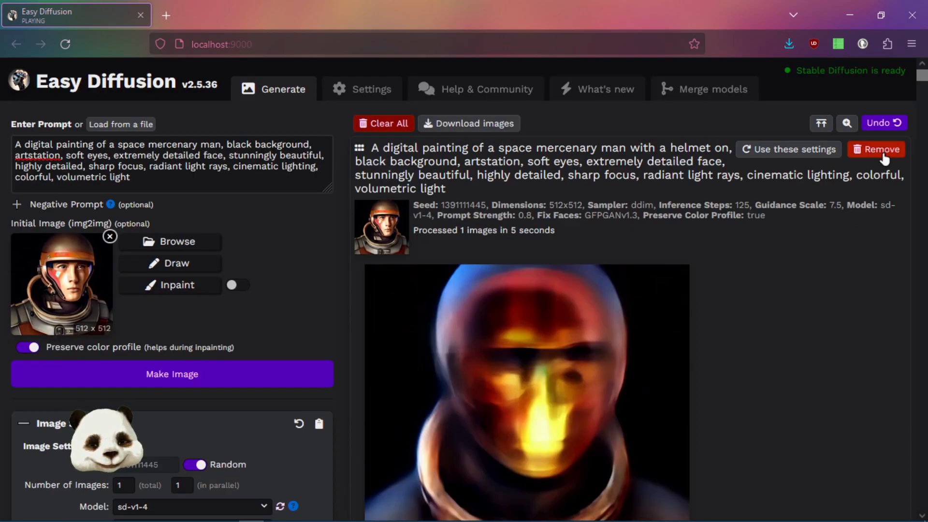
{"action": "left_click", "coordinate": [883, 158]}
Make similar images from the masked helmet result and check the new batch's settings and progress.
{"action": "scroll", "coordinate": [673, 321], "scroll_direction": "down", "scroll_amount": 3}
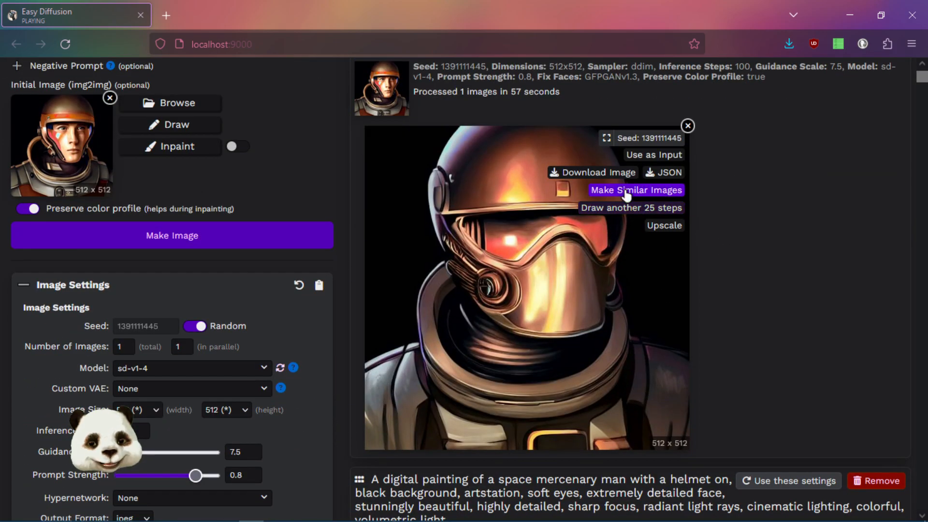
{"action": "left_click", "coordinate": [627, 191]}
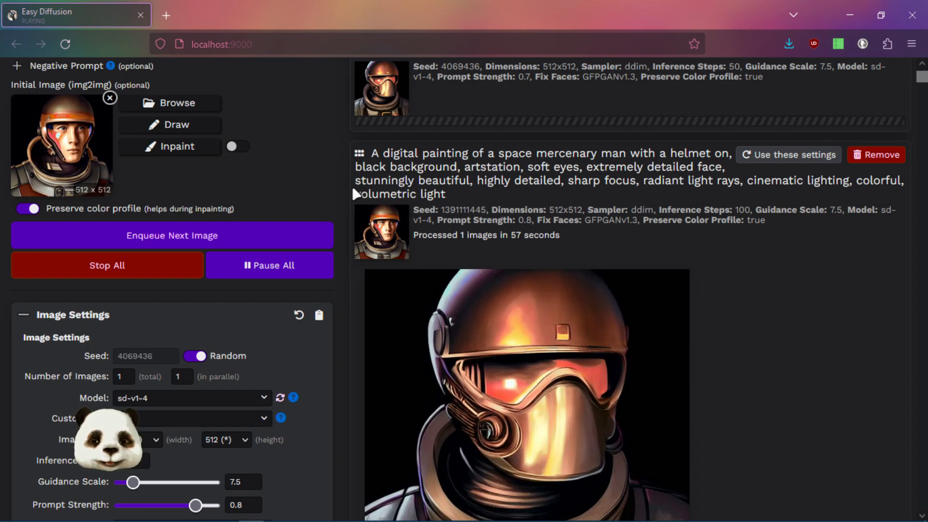
{"action": "mouse_move", "coordinate": [394, 231]}
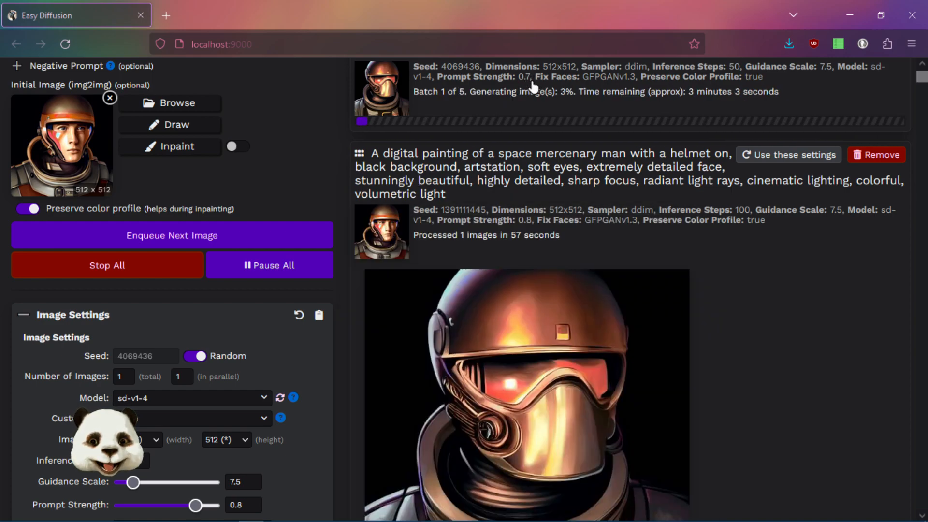
{"action": "mouse_move", "coordinate": [561, 314]}
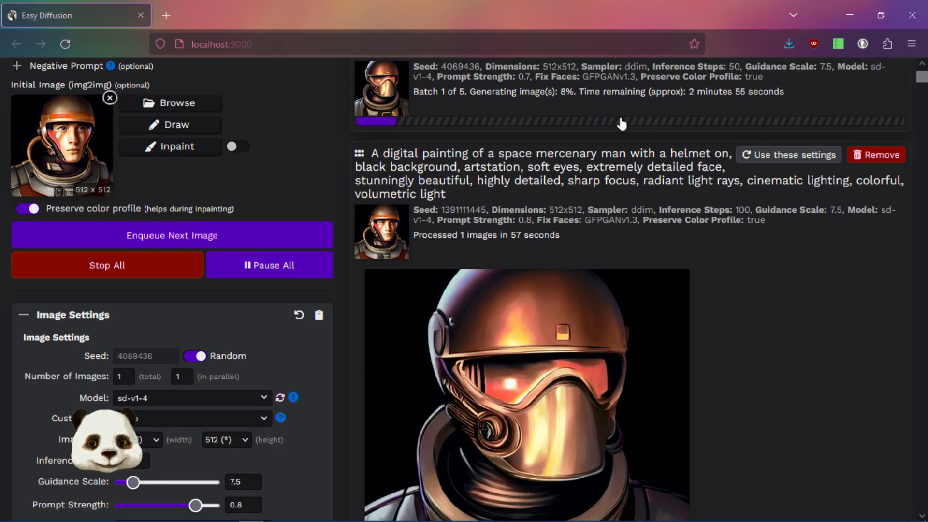
{"action": "scroll", "coordinate": [544, 112], "scroll_direction": "up", "scroll_amount": 3}
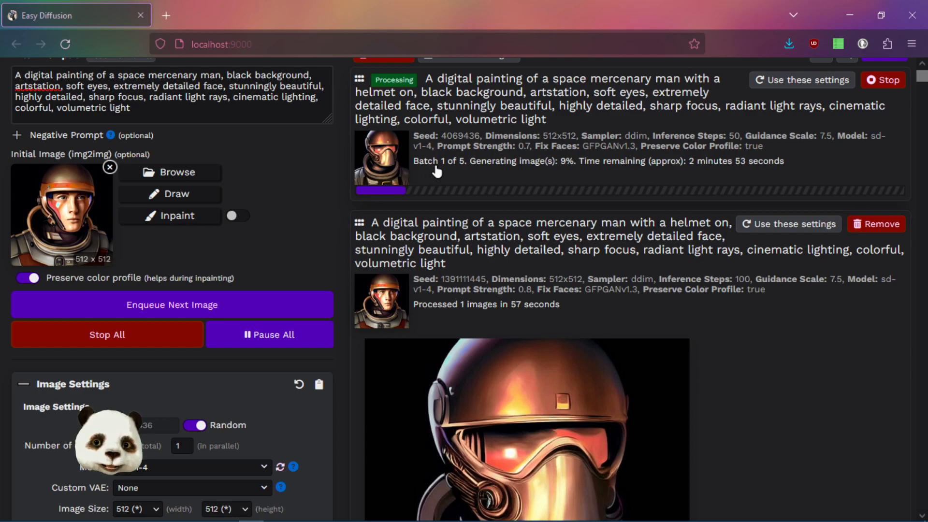
Review the earlier 75-step portrait with the open-faced helmet further down the results.
{"action": "scroll", "coordinate": [607, 290], "scroll_direction": "down", "scroll_amount": 10}
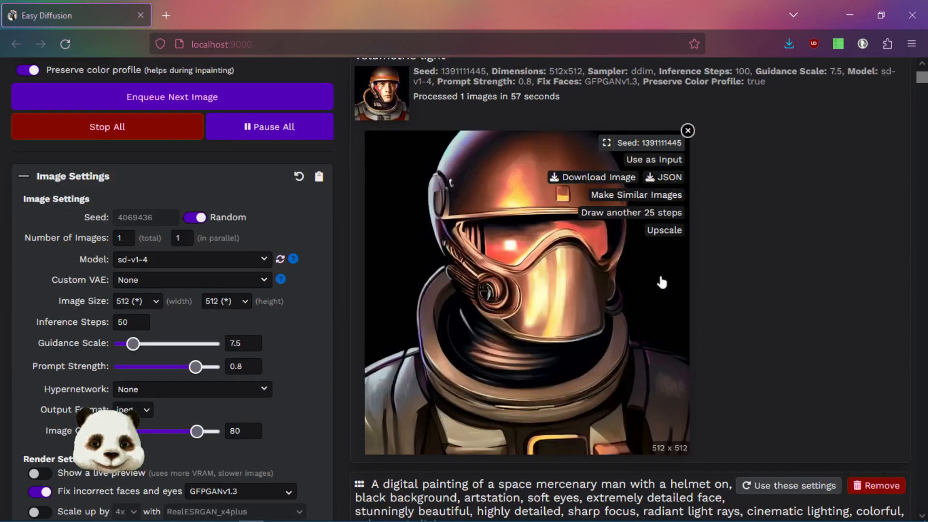
{"action": "scroll", "coordinate": [666, 276], "scroll_direction": "down", "scroll_amount": 5}
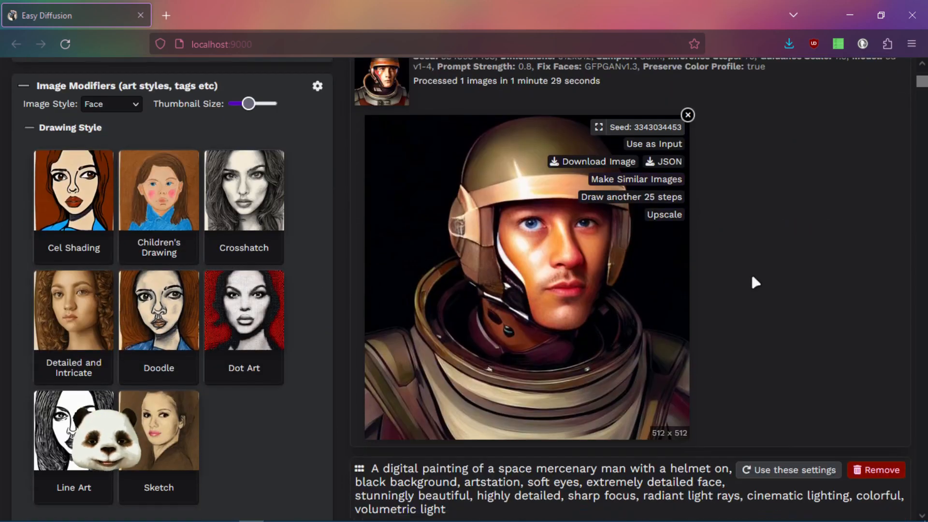
{"action": "mouse_move", "coordinate": [605, 351]}
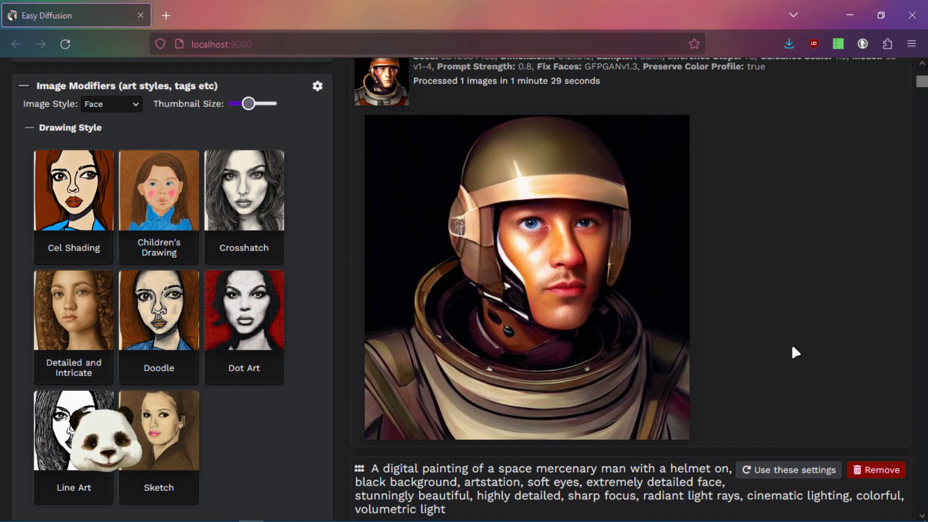
Check the similar-images batch's settings and progress, and compare its first masked helmet variation with the earlier helmet portraits.
{"action": "scroll", "coordinate": [791, 344], "scroll_direction": "down", "scroll_amount": 5}
{"action": "scroll", "coordinate": [766, 336], "scroll_direction": "down", "scroll_amount": 3}
{"action": "scroll", "coordinate": [773, 328], "scroll_direction": "up", "scroll_amount": 10}
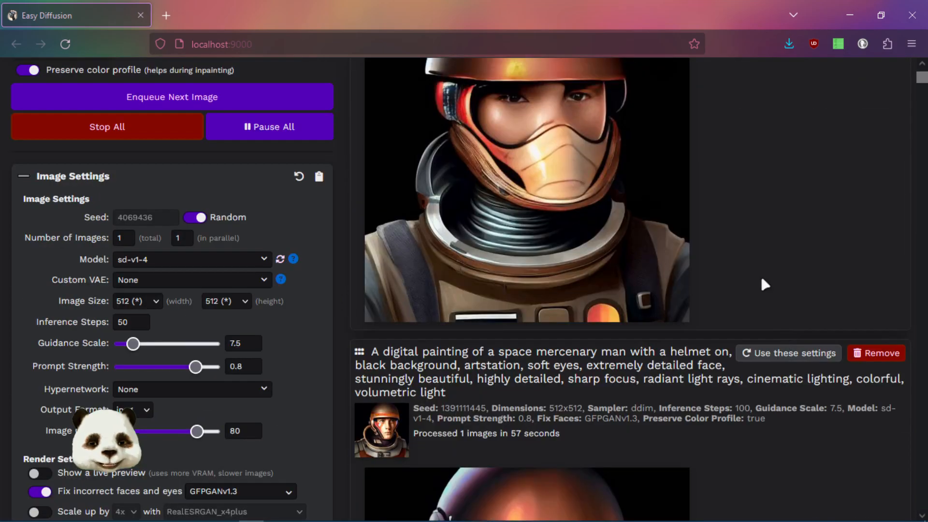
{"action": "scroll", "coordinate": [752, 256], "scroll_direction": "up", "scroll_amount": 4}
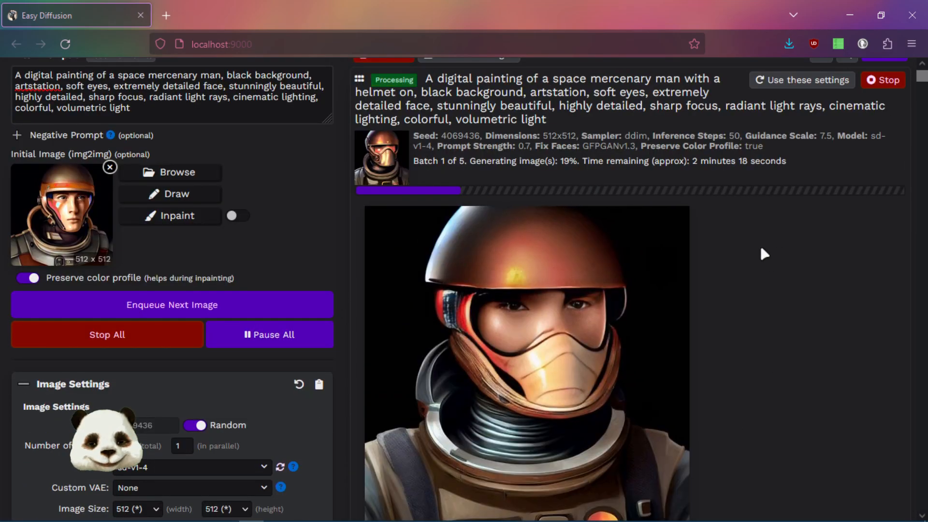
{"action": "scroll", "coordinate": [761, 213], "scroll_direction": "down", "scroll_amount": 7}
{"action": "scroll", "coordinate": [701, 349], "scroll_direction": "up", "scroll_amount": 3}
{"action": "scroll", "coordinate": [697, 340], "scroll_direction": "up", "scroll_amount": 4}
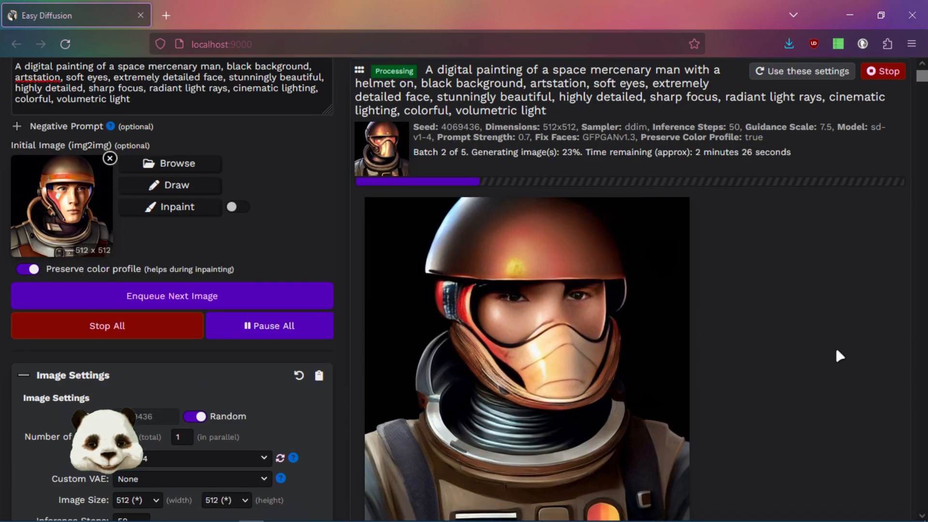
{"action": "scroll", "coordinate": [835, 350], "scroll_direction": "down", "scroll_amount": 1}
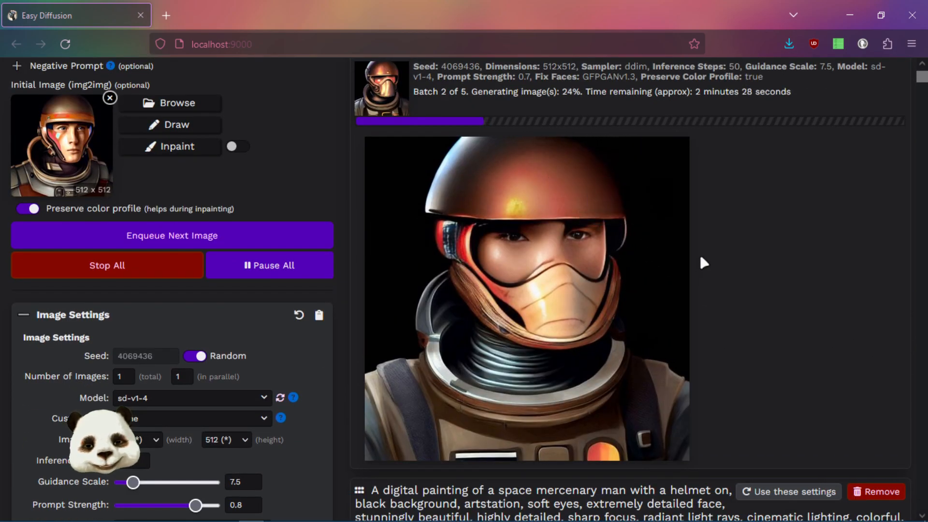
{"action": "scroll", "coordinate": [577, 188], "scroll_direction": "up", "scroll_amount": 1}
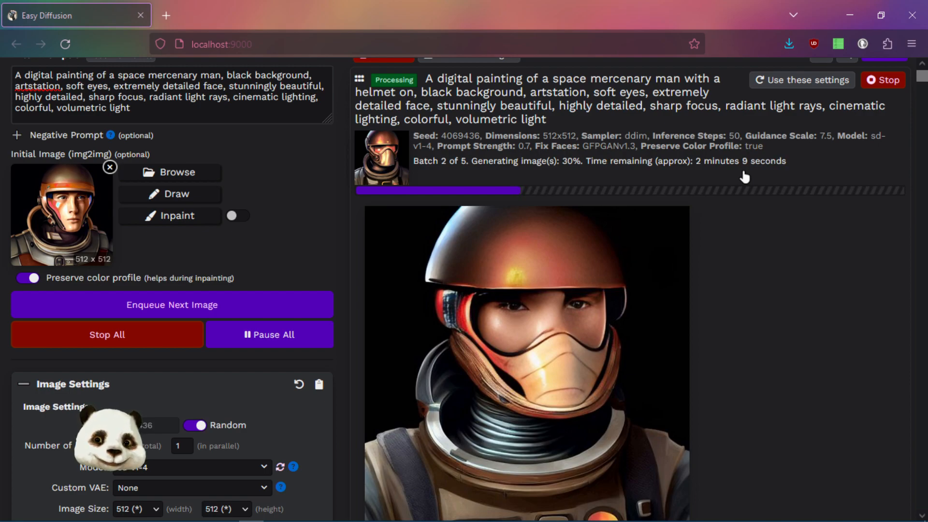
{"action": "scroll", "coordinate": [779, 275], "scroll_direction": "down", "scroll_amount": 10}
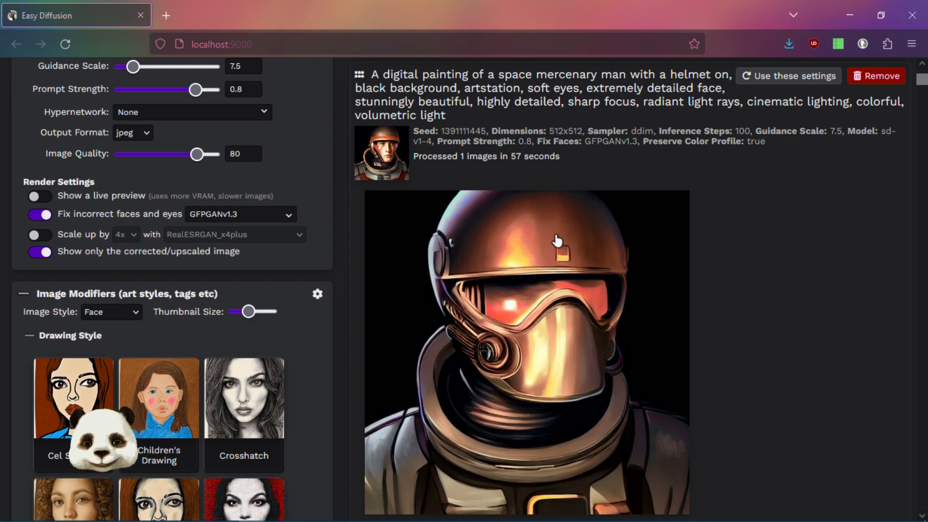
{"action": "scroll", "coordinate": [762, 355], "scroll_direction": "up", "scroll_amount": 5}
{"action": "left_click", "coordinate": [762, 357]}
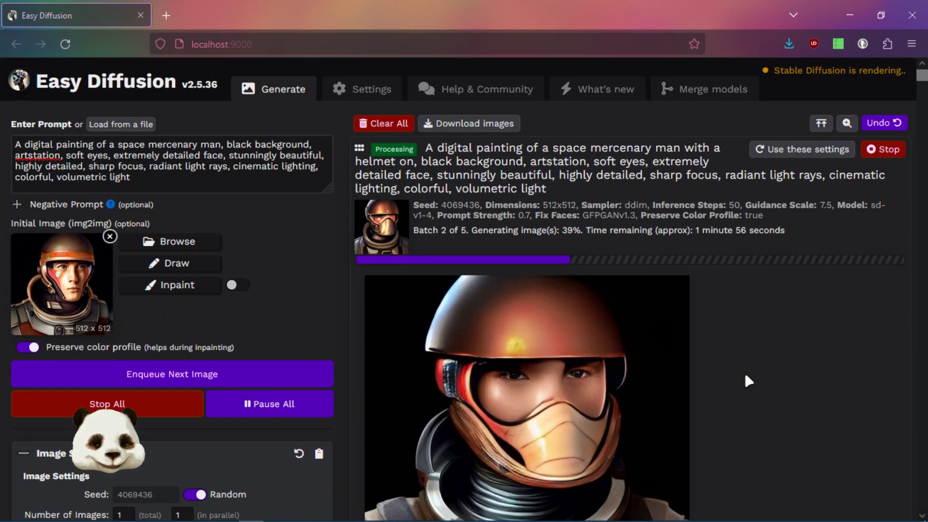
Examine and compare the new helmet variations with seeds 4069437, 4069438 and 4069439 while the batch renders.
{"action": "scroll", "coordinate": [703, 368], "scroll_direction": "down", "scroll_amount": 3}
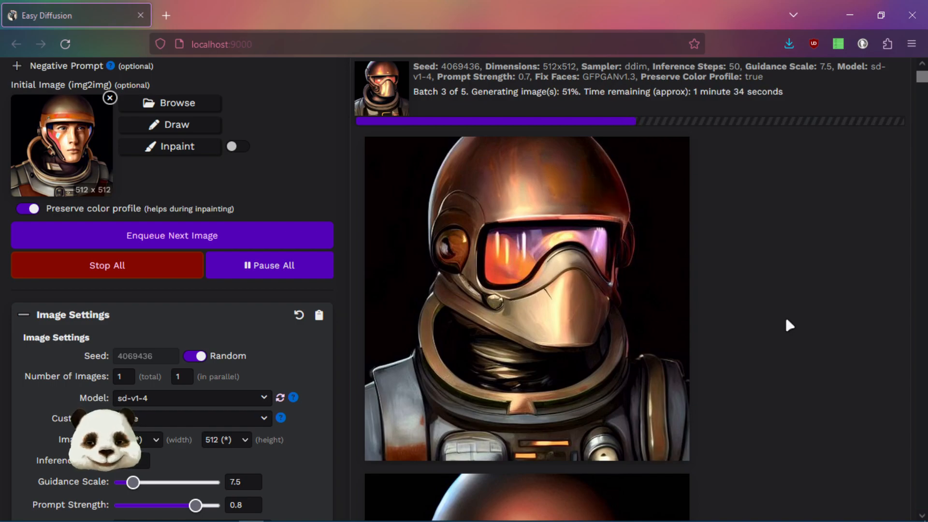
{"action": "mouse_move", "coordinate": [448, 328]}
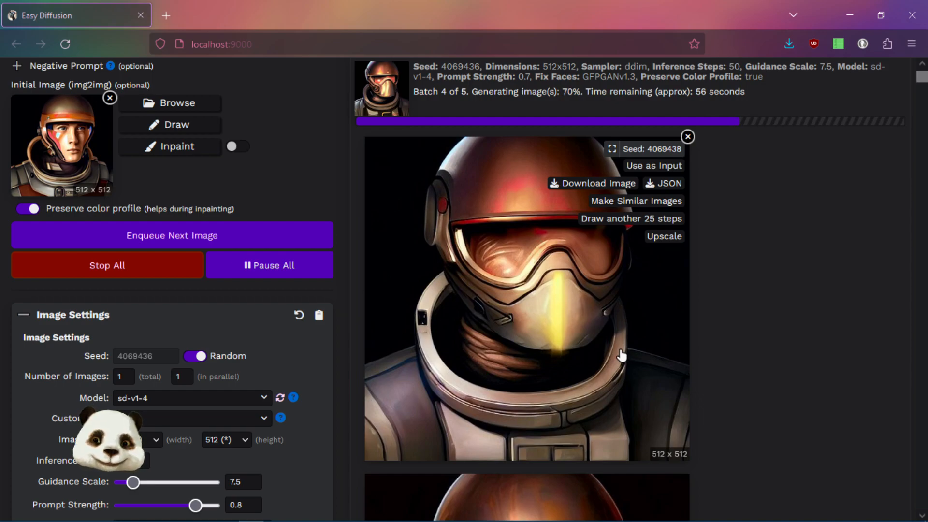
{"action": "scroll", "coordinate": [621, 355], "scroll_direction": "down", "scroll_amount": 5}
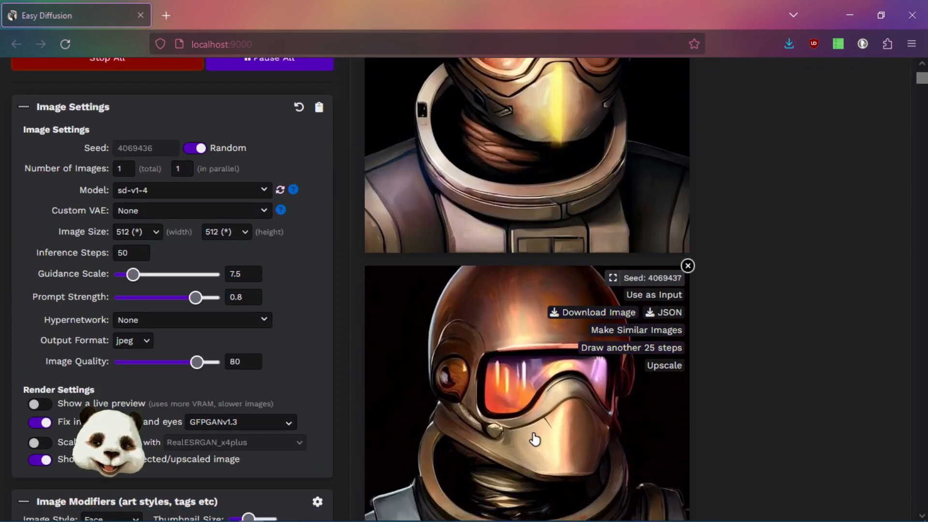
{"action": "scroll", "coordinate": [535, 438], "scroll_direction": "down", "scroll_amount": 3}
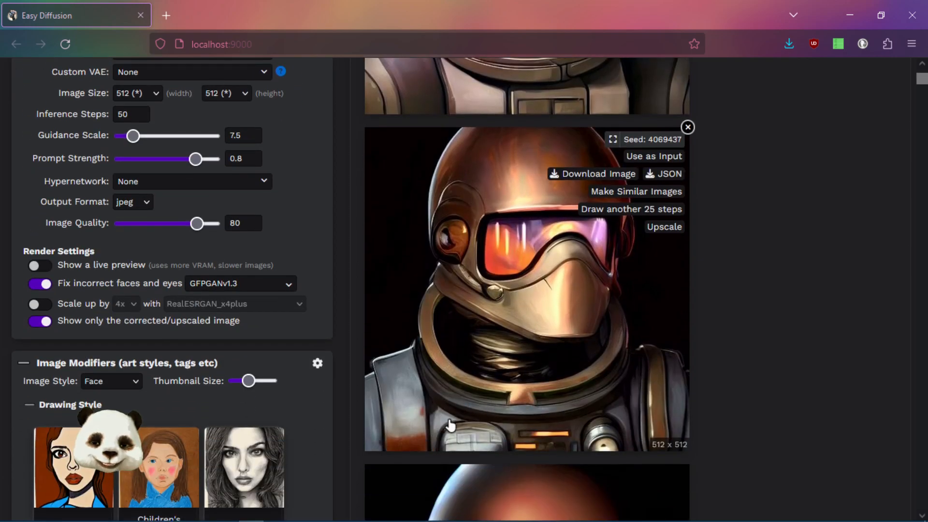
{"action": "scroll", "coordinate": [542, 305], "scroll_direction": "up", "scroll_amount": 1}
{"action": "scroll", "coordinate": [542, 305], "scroll_direction": "up", "scroll_amount": 8}
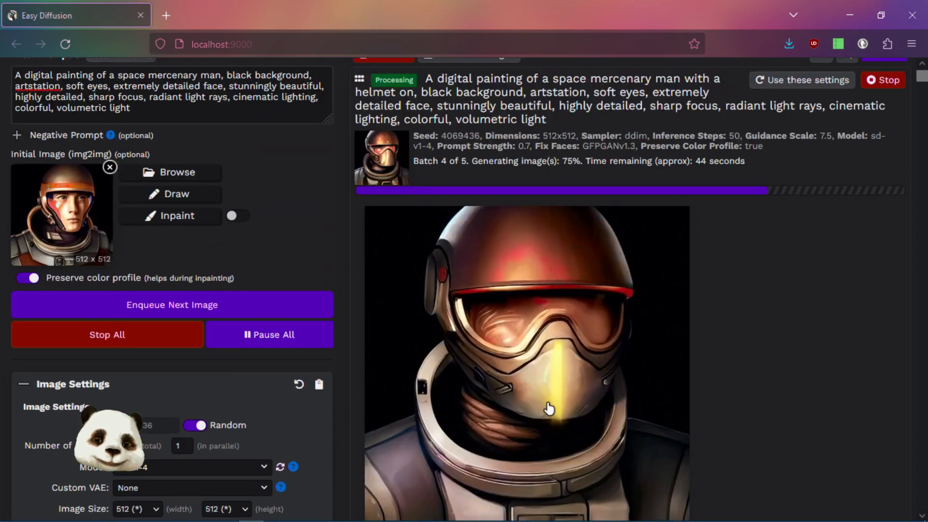
{"action": "scroll", "coordinate": [405, 301], "scroll_direction": "down", "scroll_amount": 3}
{"action": "scroll", "coordinate": [535, 318], "scroll_direction": "down", "scroll_amount": 3}
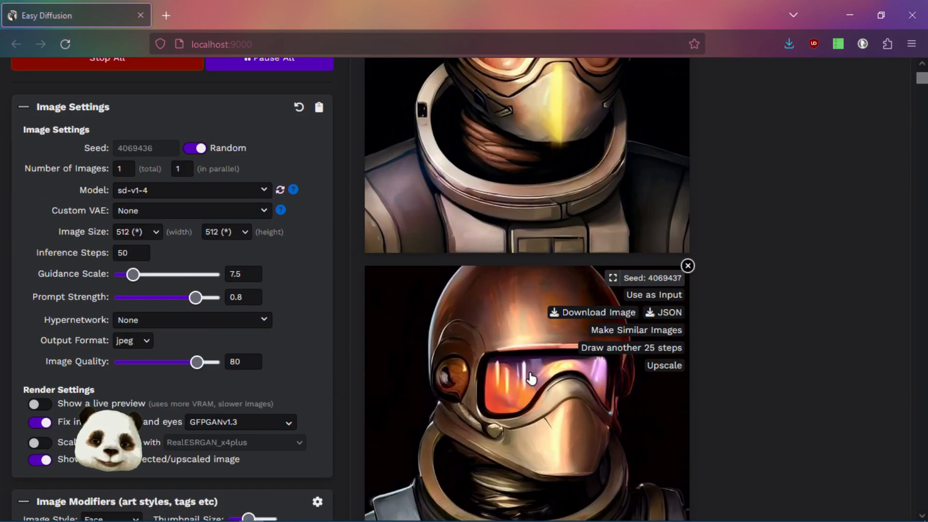
{"action": "scroll", "coordinate": [512, 246], "scroll_direction": "up", "scroll_amount": 3}
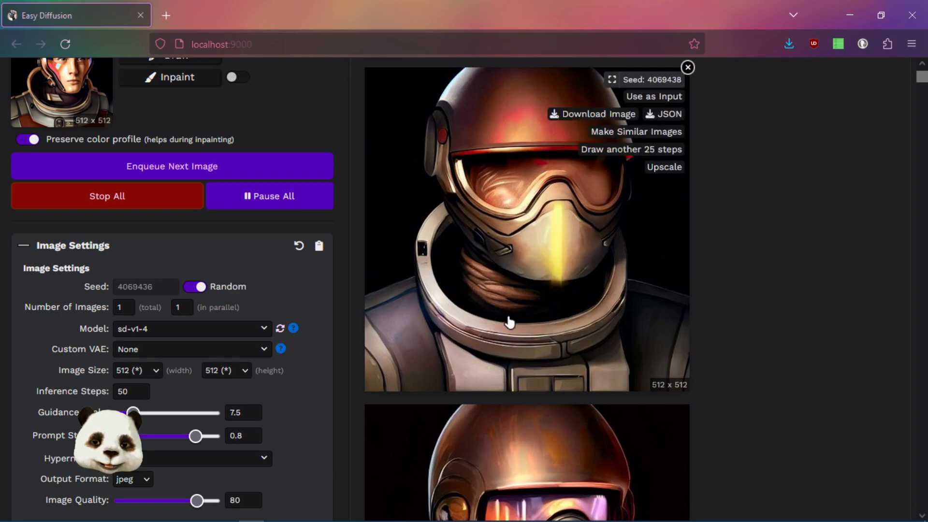
{"action": "scroll", "coordinate": [534, 189], "scroll_direction": "down", "scroll_amount": 3}
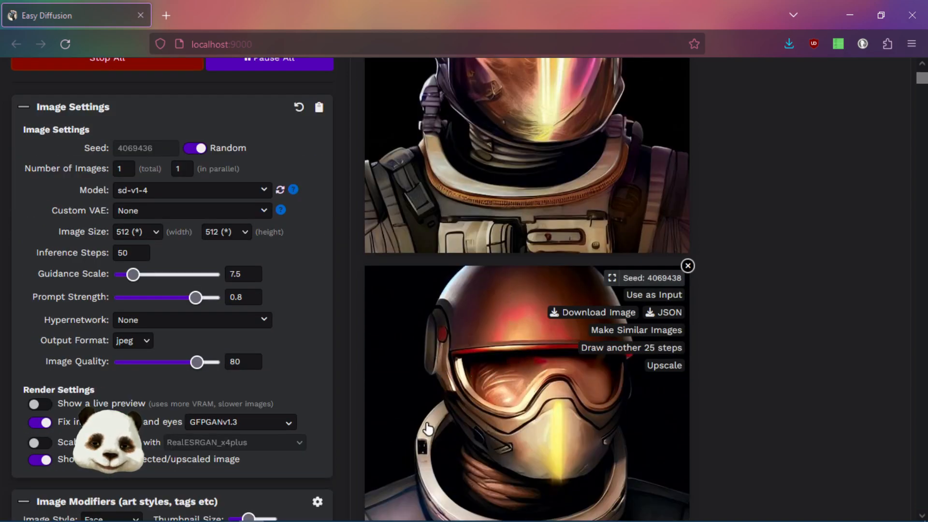
{"action": "scroll", "coordinate": [442, 452], "scroll_direction": "down", "scroll_amount": 7}
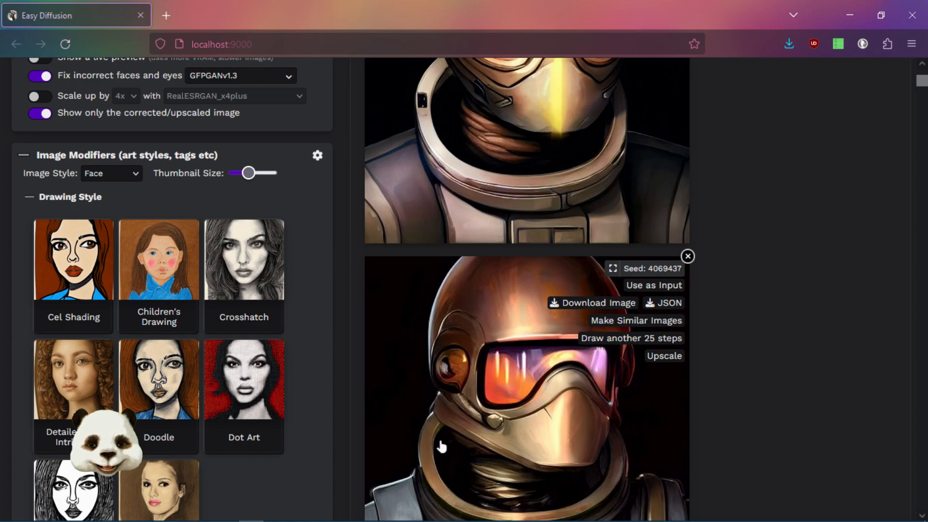
{"action": "scroll", "coordinate": [441, 447], "scroll_direction": "up", "scroll_amount": 12}
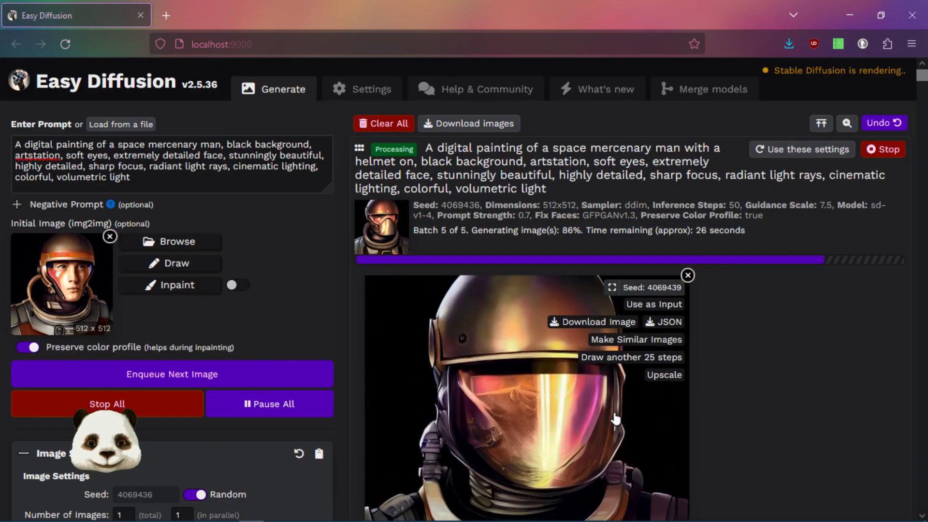
{"action": "scroll", "coordinate": [611, 410], "scroll_direction": "down", "scroll_amount": 4}
{"action": "scroll", "coordinate": [575, 409], "scroll_direction": "down", "scroll_amount": 13}
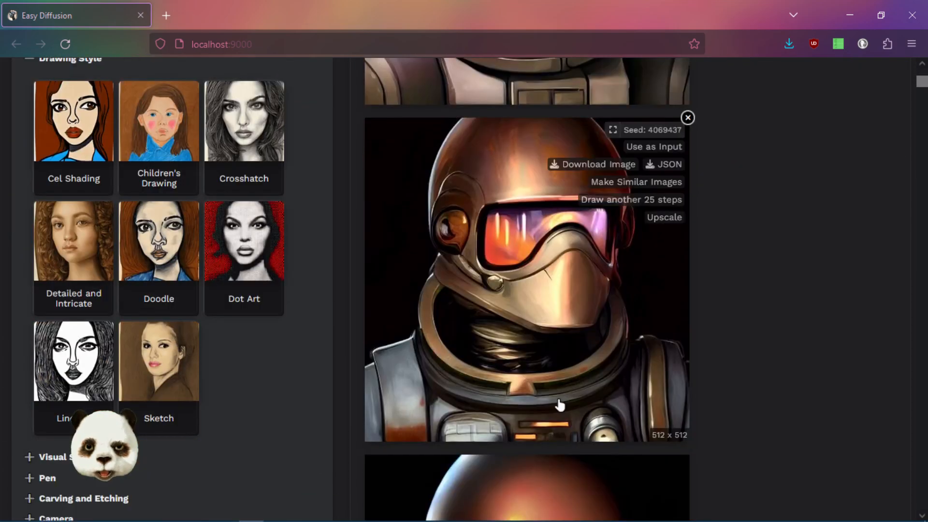
{"action": "scroll", "coordinate": [560, 405], "scroll_direction": "up", "scroll_amount": 13}
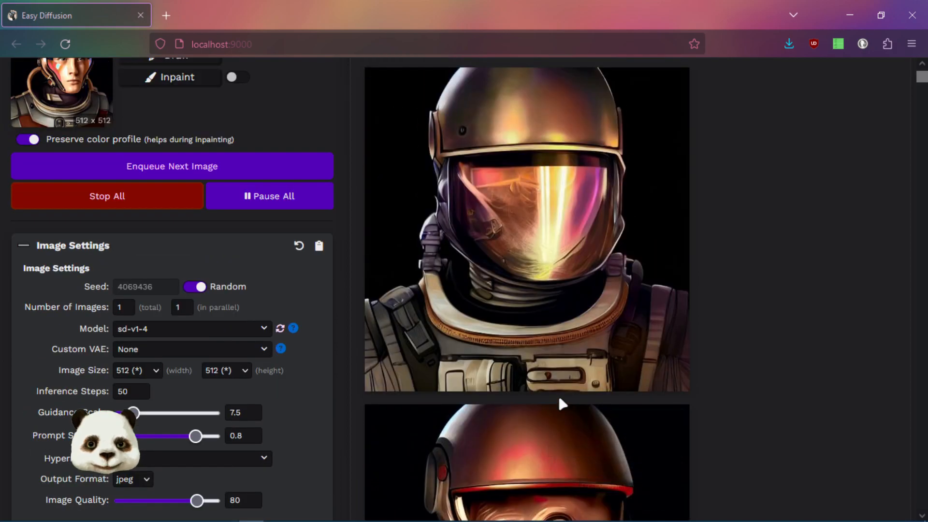
{"action": "scroll", "coordinate": [559, 398], "scroll_direction": "up", "scroll_amount": 2}
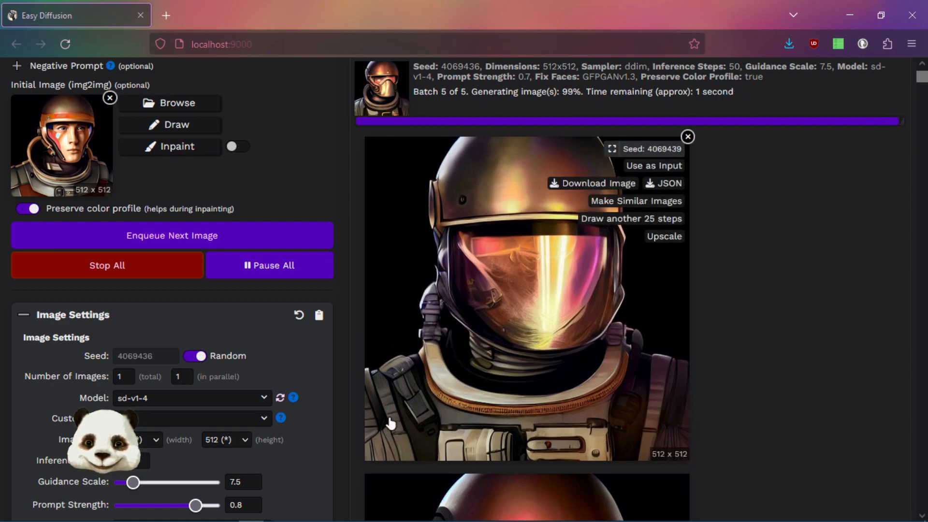
Draw another 25 steps on the variation with the full reflective visor, seed 4069439.
{"action": "scroll", "coordinate": [546, 418], "scroll_direction": "down", "scroll_amount": 5}
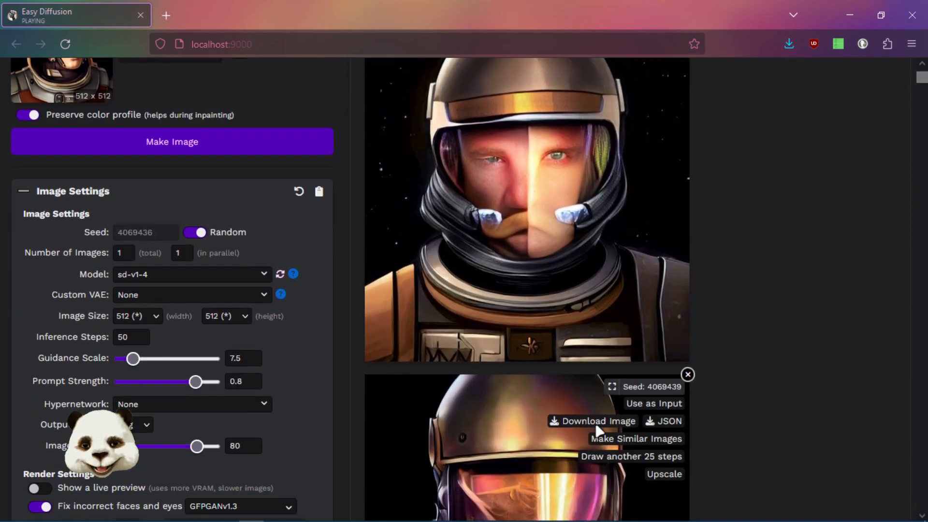
{"action": "scroll", "coordinate": [546, 418], "scroll_direction": "down", "scroll_amount": 3}
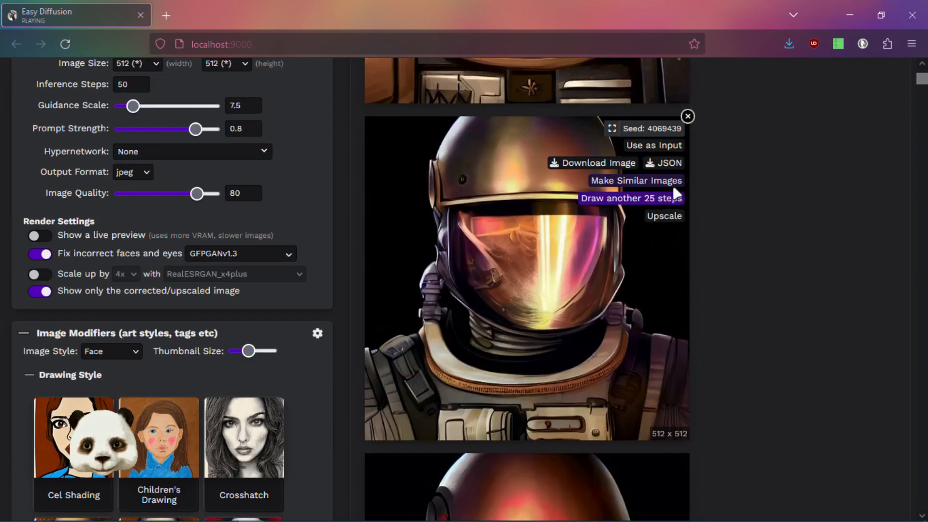
{"action": "left_click", "coordinate": [652, 199]}
{"action": "scroll", "coordinate": [510, 307], "scroll_direction": "down", "scroll_amount": 4}
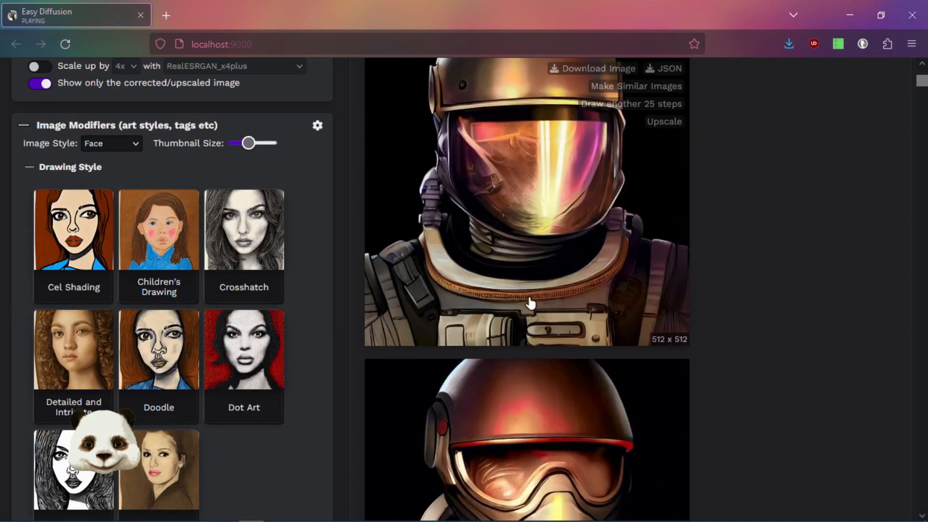
{"action": "scroll", "coordinate": [610, 310], "scroll_direction": "up", "scroll_amount": 4}
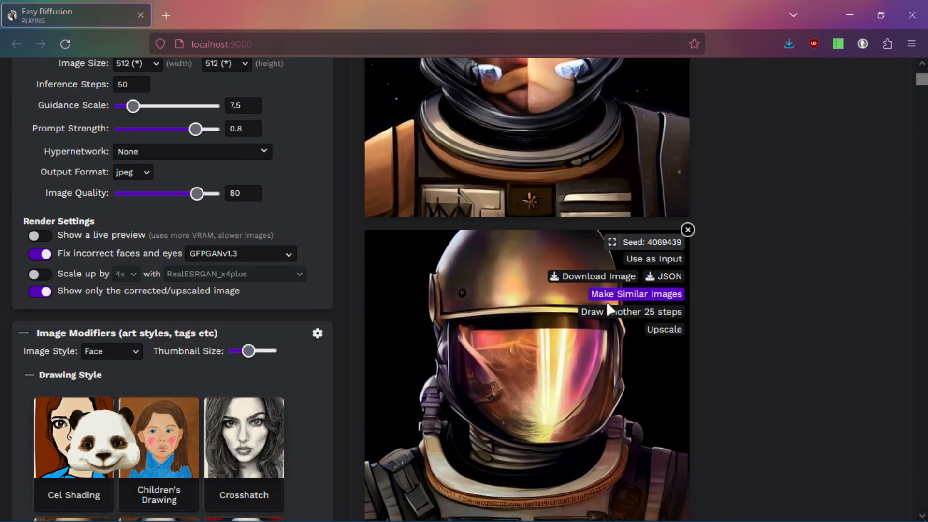
{"action": "left_click", "coordinate": [610, 311]}
{"action": "scroll", "coordinate": [415, 391], "scroll_direction": "down", "scroll_amount": 3}
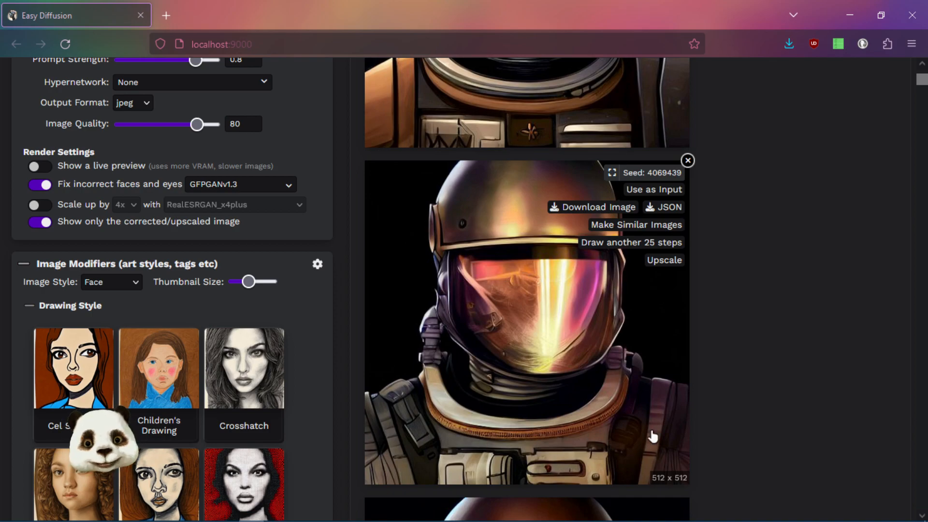
Examine the visible-face astronaut variation, check the 75-step render's progress, and review the batch's other helmet variations.
{"action": "scroll", "coordinate": [761, 428], "scroll_direction": "up", "scroll_amount": 2}
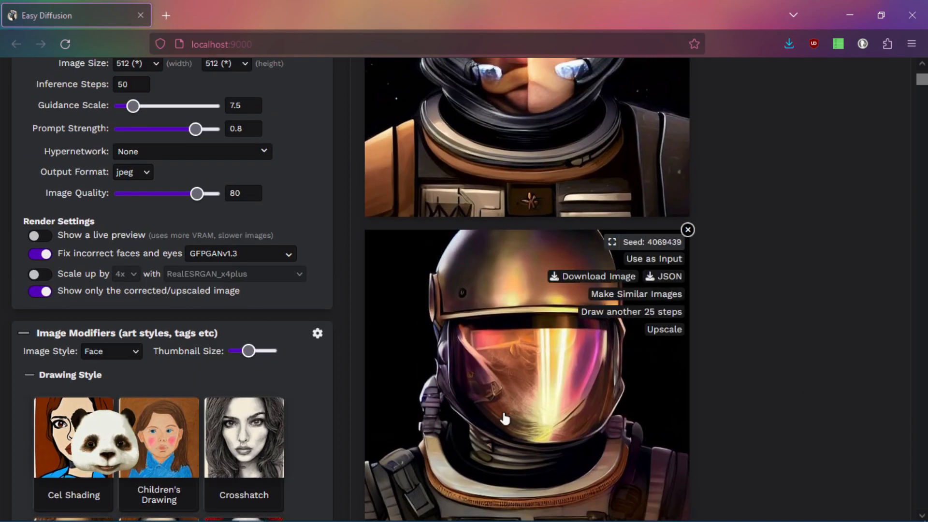
{"action": "scroll", "coordinate": [648, 399], "scroll_direction": "up", "scroll_amount": 4}
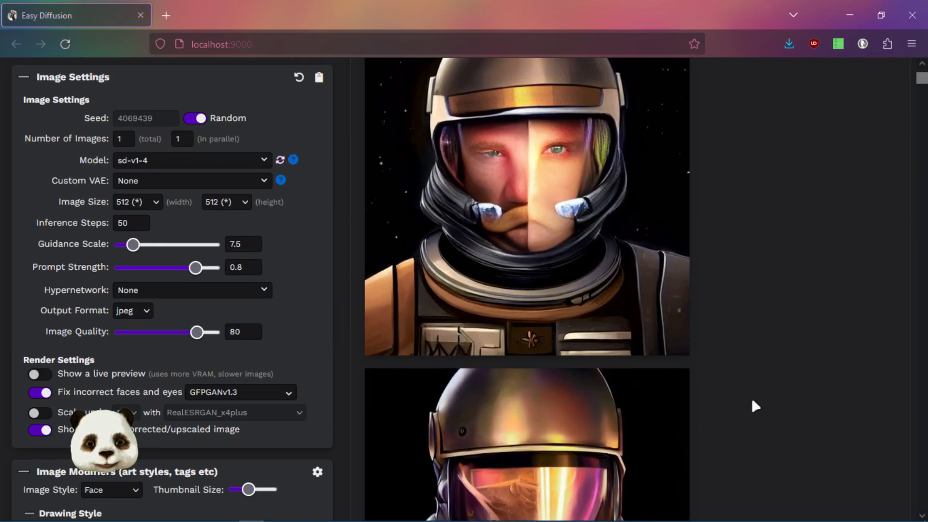
{"action": "mouse_move", "coordinate": [531, 227]}
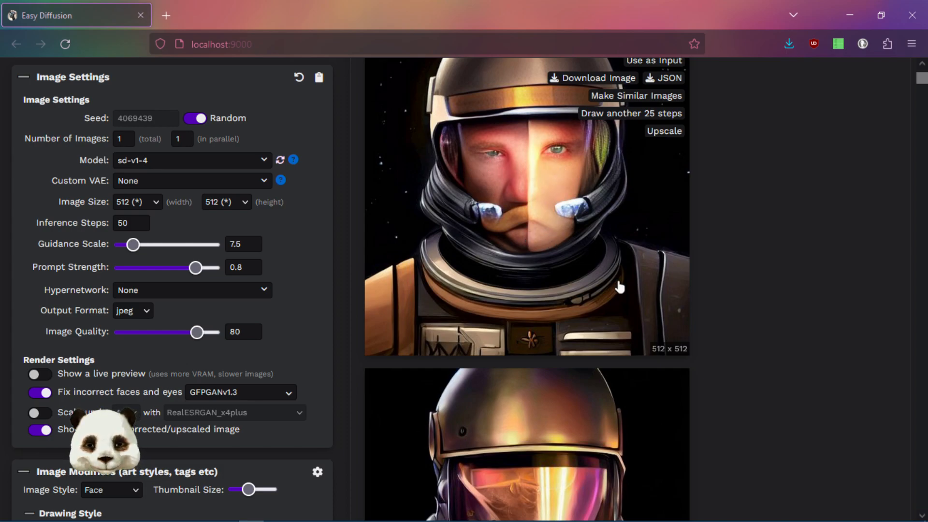
{"action": "scroll", "coordinate": [620, 287], "scroll_direction": "down", "scroll_amount": 2}
{"action": "scroll", "coordinate": [619, 286], "scroll_direction": "up", "scroll_amount": 5}
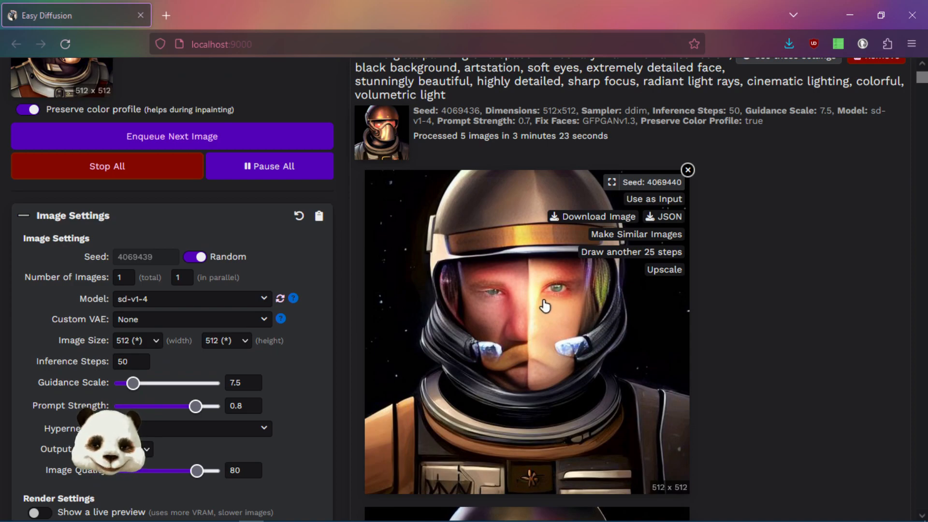
{"action": "scroll", "coordinate": [724, 420], "scroll_direction": "down", "scroll_amount": 4}
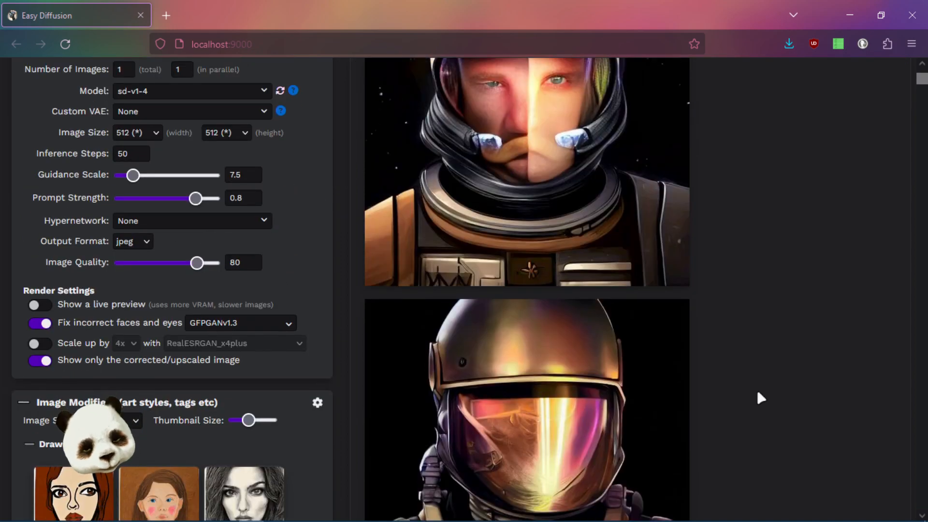
{"action": "scroll", "coordinate": [782, 401], "scroll_direction": "up", "scroll_amount": 4}
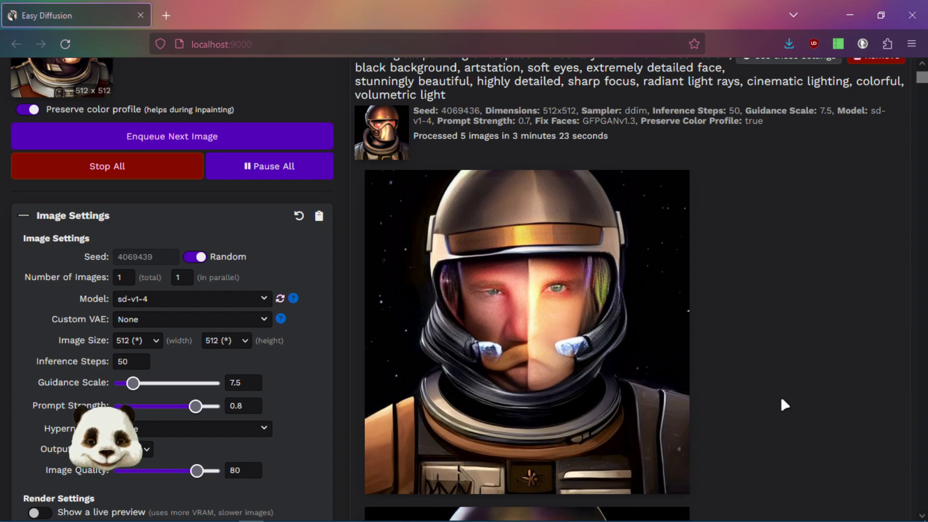
{"action": "scroll", "coordinate": [783, 404], "scroll_direction": "up", "scroll_amount": 4}
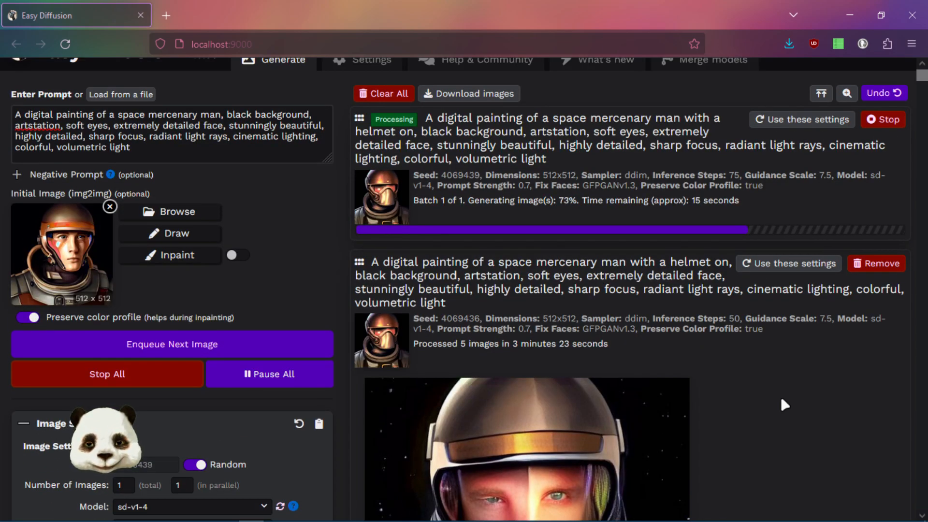
{"action": "scroll", "coordinate": [780, 396], "scroll_direction": "down", "scroll_amount": 8}
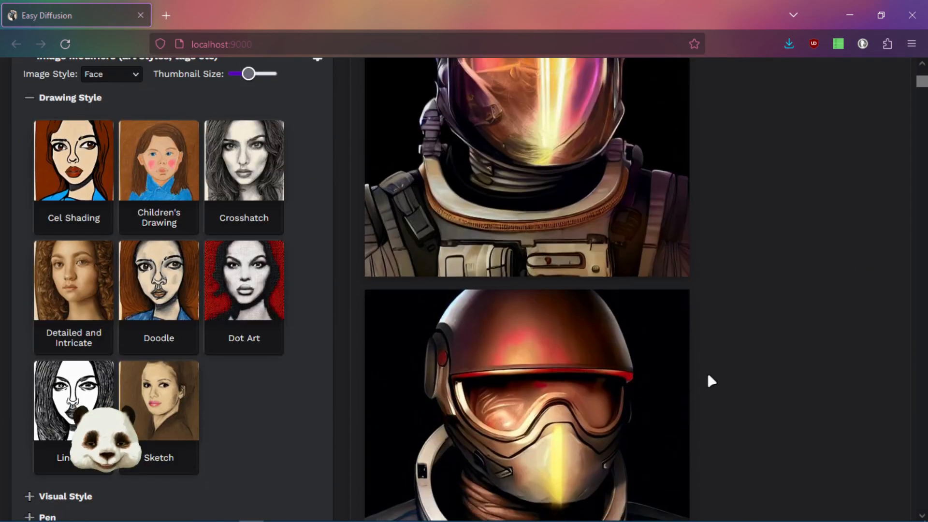
{"action": "scroll", "coordinate": [707, 372], "scroll_direction": "down", "scroll_amount": 4}
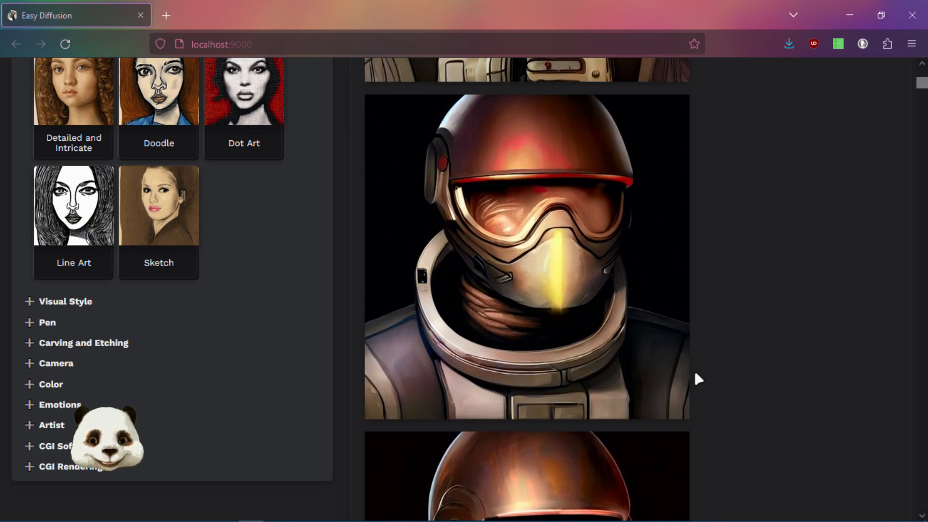
{"action": "scroll", "coordinate": [694, 370], "scroll_direction": "down", "scroll_amount": 11}
{"action": "scroll", "coordinate": [688, 369], "scroll_direction": "up", "scroll_amount": 12}
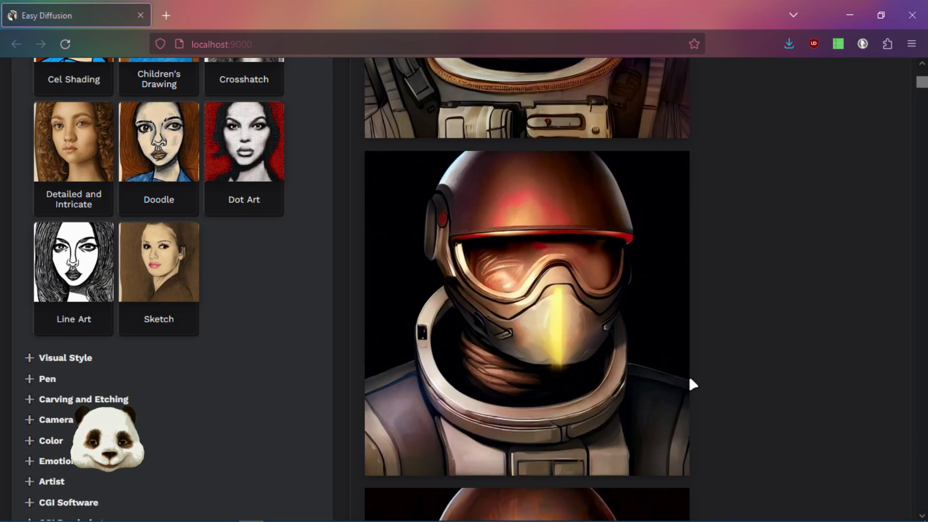
Check the 75-step render of seed 4069439 and compare it with its 50-step version in the similar-images batch.
{"action": "scroll", "coordinate": [690, 380], "scroll_direction": "up", "scroll_amount": 12}
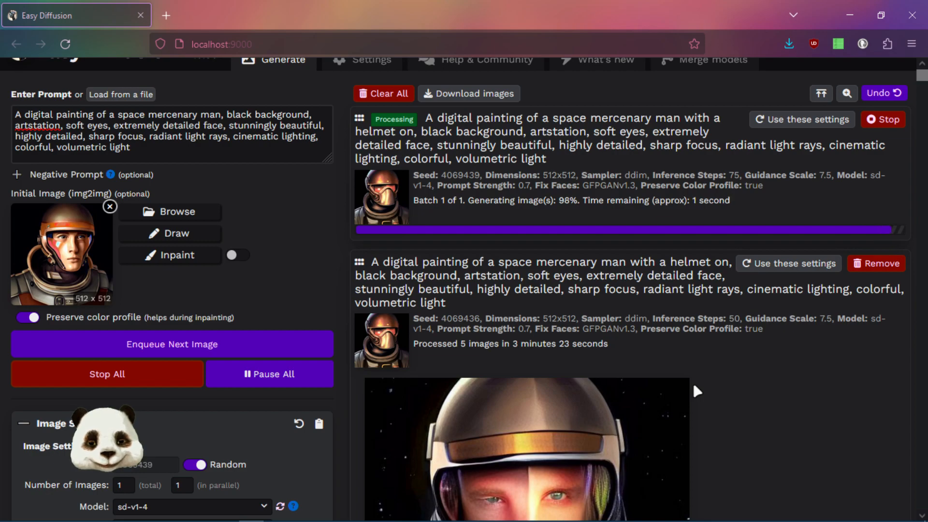
{"action": "scroll", "coordinate": [732, 338], "scroll_direction": "down", "scroll_amount": 3}
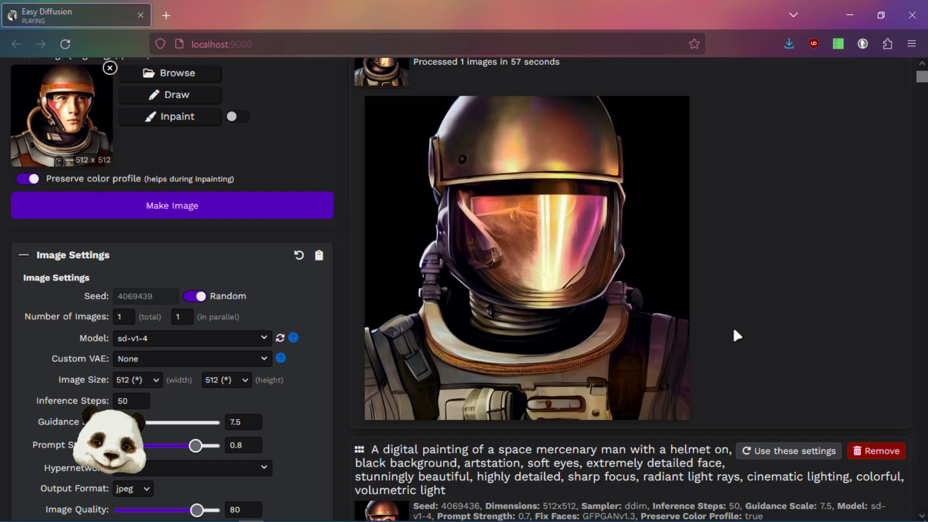
{"action": "mouse_move", "coordinate": [482, 275]}
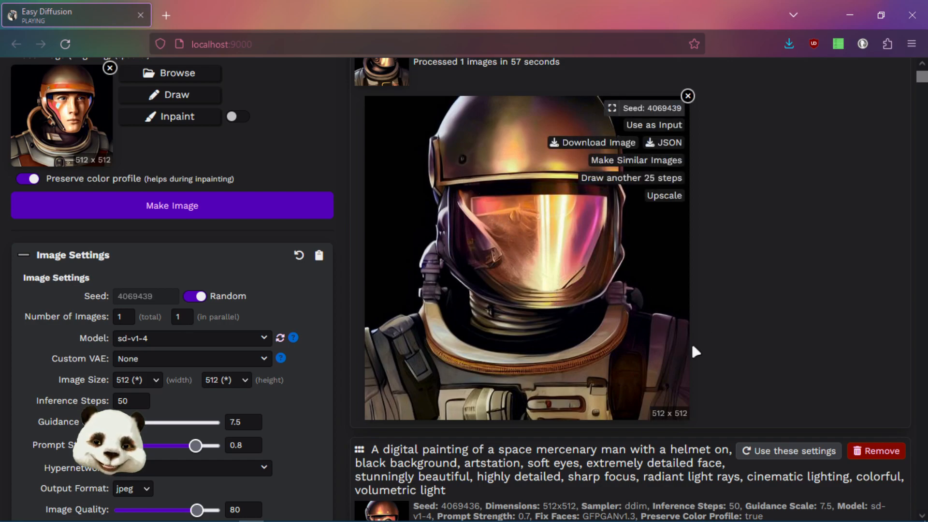
{"action": "scroll", "coordinate": [691, 341], "scroll_direction": "down", "scroll_amount": 10}
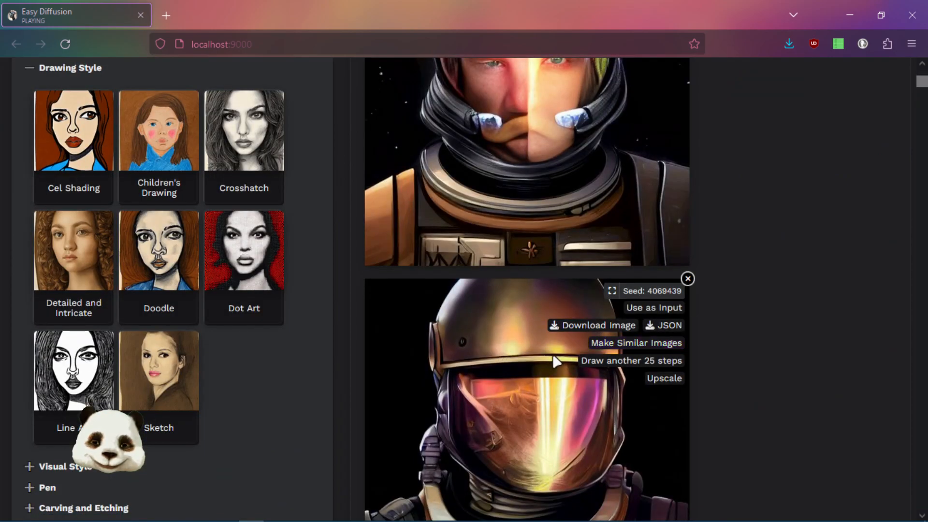
{"action": "scroll", "coordinate": [556, 360], "scroll_direction": "down", "scroll_amount": 3}
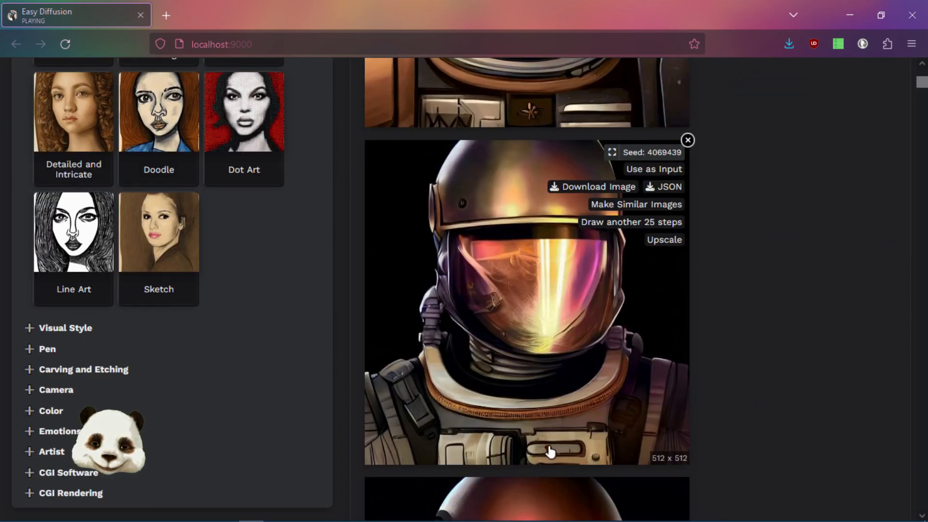
{"action": "scroll", "coordinate": [784, 316], "scroll_direction": "up", "scroll_amount": 6}
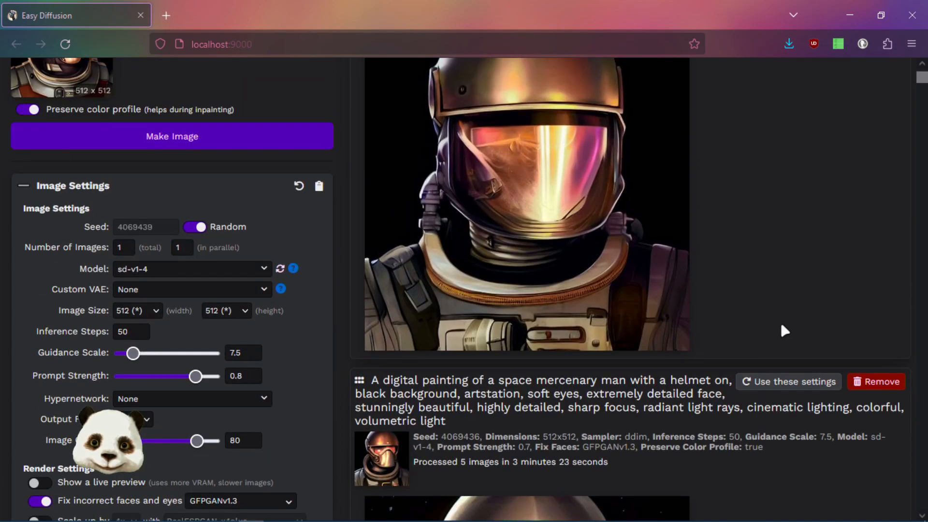
{"action": "scroll", "coordinate": [783, 331], "scroll_direction": "down", "scroll_amount": 10}
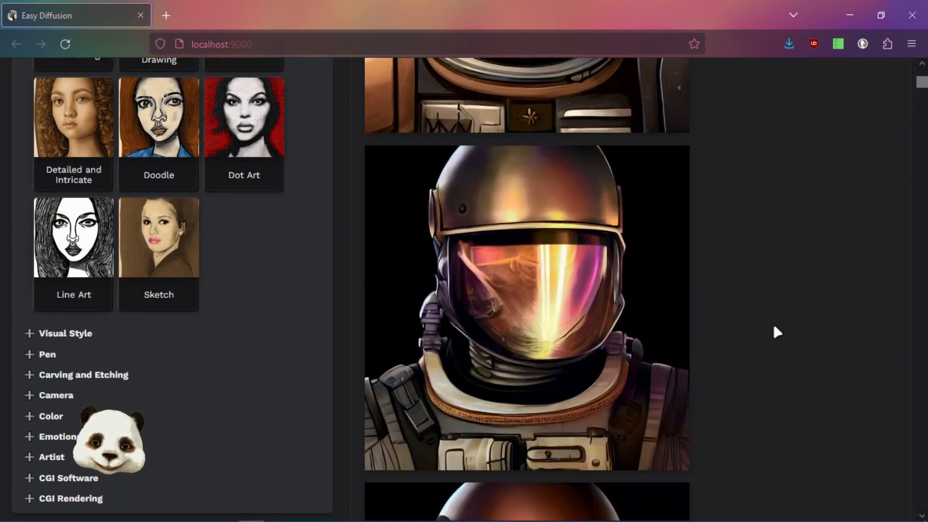
{"action": "scroll", "coordinate": [777, 332], "scroll_direction": "up", "scroll_amount": 10}
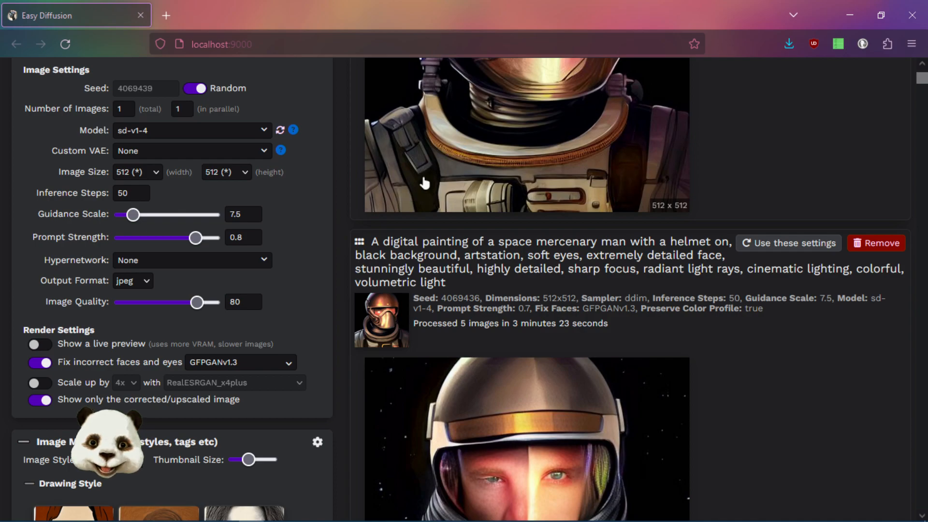
{"action": "scroll", "coordinate": [425, 183], "scroll_direction": "down", "scroll_amount": 10}
{"action": "scroll", "coordinate": [429, 449], "scroll_direction": "down", "scroll_amount": 1}
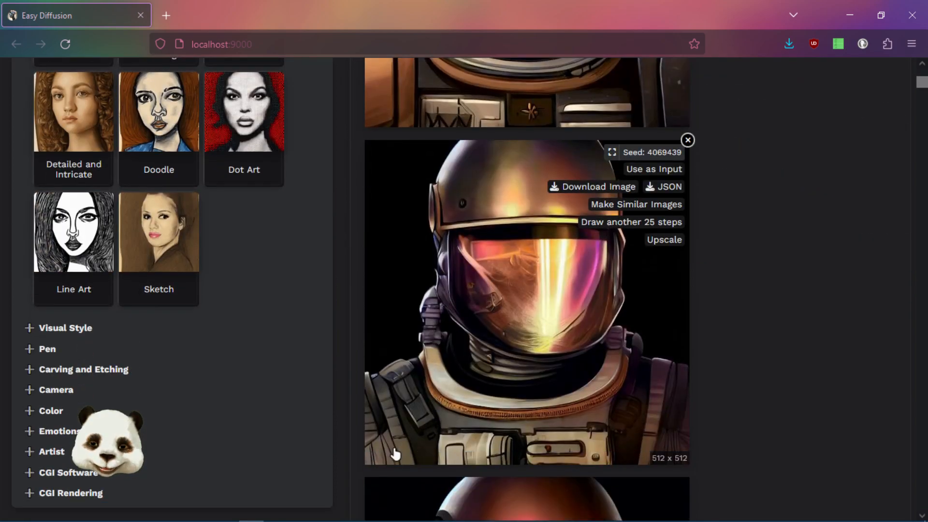
Compare the visor, collar and suit details between the 75-step and 50-step renders of the reflective-visor helmet.
{"action": "scroll", "coordinate": [661, 391], "scroll_direction": "down", "scroll_amount": 6}
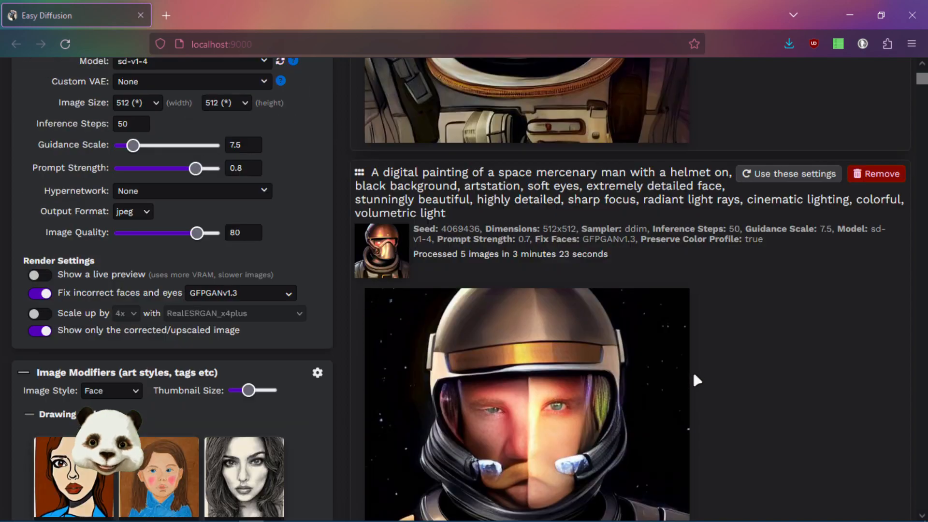
{"action": "scroll", "coordinate": [692, 372], "scroll_direction": "up", "scroll_amount": 3}
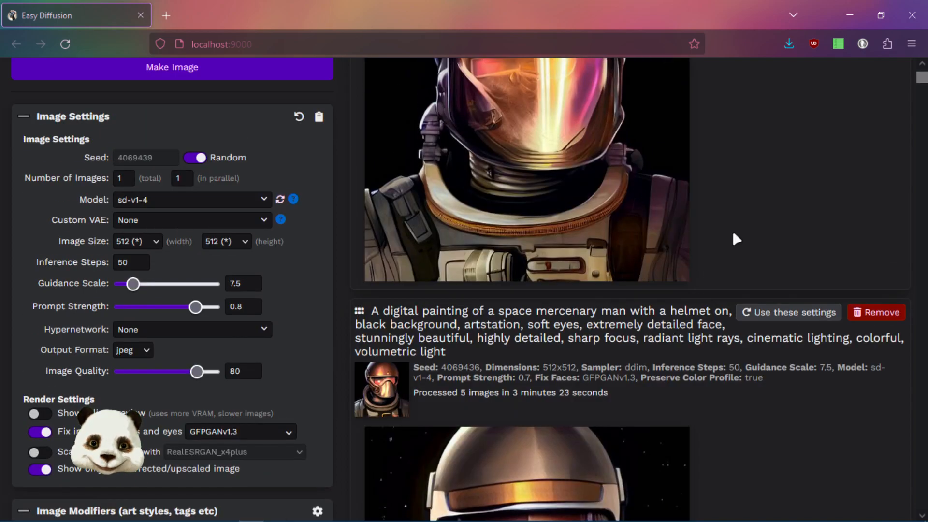
{"action": "scroll", "coordinate": [672, 484], "scroll_direction": "down", "scroll_amount": 4}
{"action": "scroll", "coordinate": [671, 483], "scroll_direction": "down", "scroll_amount": 8}
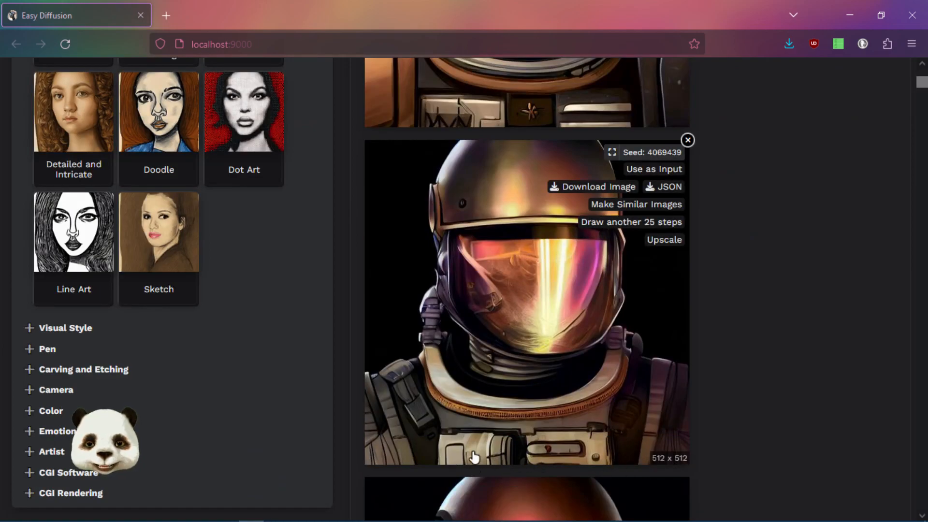
{"action": "scroll", "coordinate": [483, 435], "scroll_direction": "up", "scroll_amount": 5}
{"action": "scroll", "coordinate": [493, 408], "scroll_direction": "down", "scroll_amount": 6}
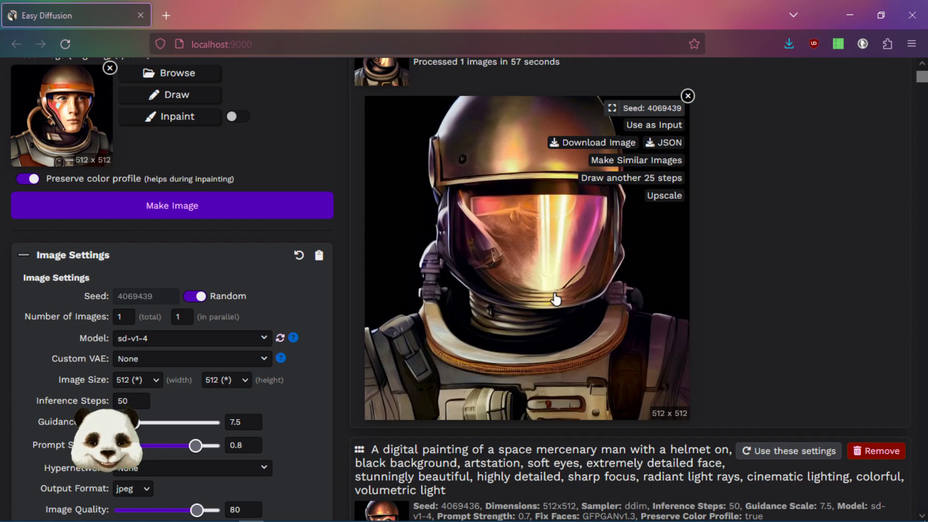
{"action": "scroll", "coordinate": [537, 348], "scroll_direction": "down", "scroll_amount": 2}
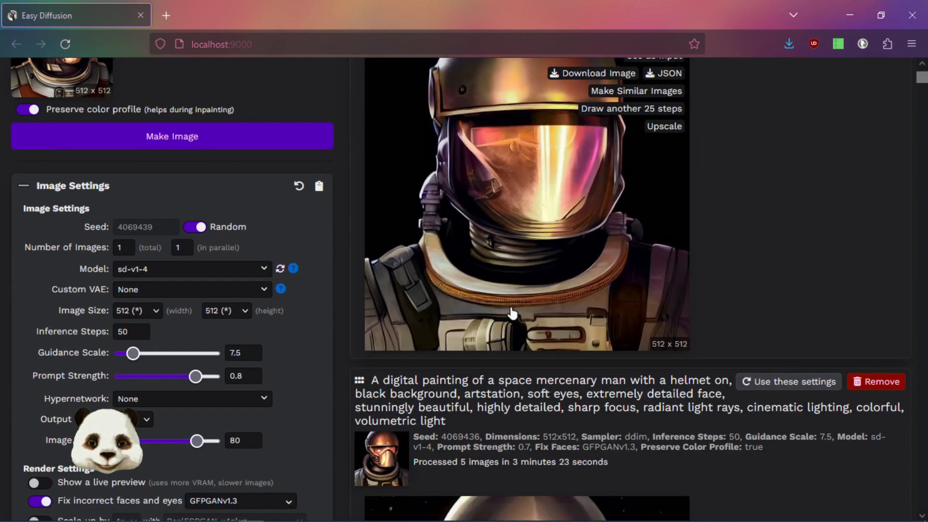
{"action": "scroll", "coordinate": [532, 338], "scroll_direction": "down", "scroll_amount": 4}
{"action": "scroll", "coordinate": [650, 466], "scroll_direction": "up", "scroll_amount": 1}
{"action": "scroll", "coordinate": [646, 462], "scroll_direction": "down", "scroll_amount": 1}
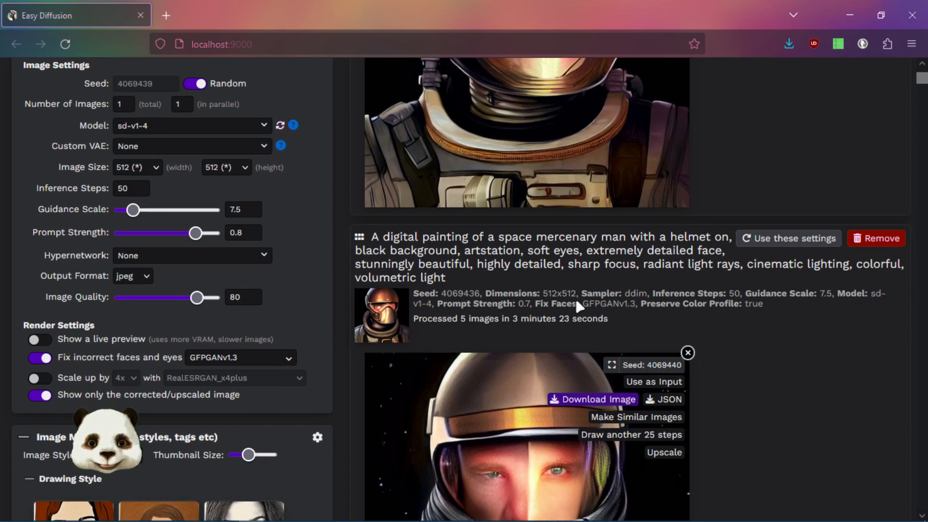
{"action": "scroll", "coordinate": [575, 297], "scroll_direction": "down", "scroll_amount": 3}
{"action": "scroll", "coordinate": [572, 320], "scroll_direction": "up", "scroll_amount": 10}
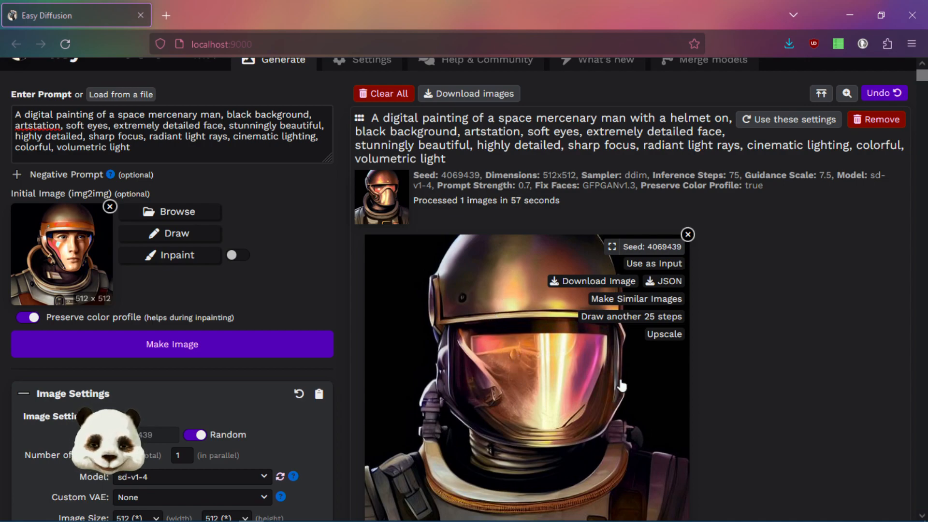
{"action": "scroll", "coordinate": [647, 401], "scroll_direction": "down", "scroll_amount": 15}
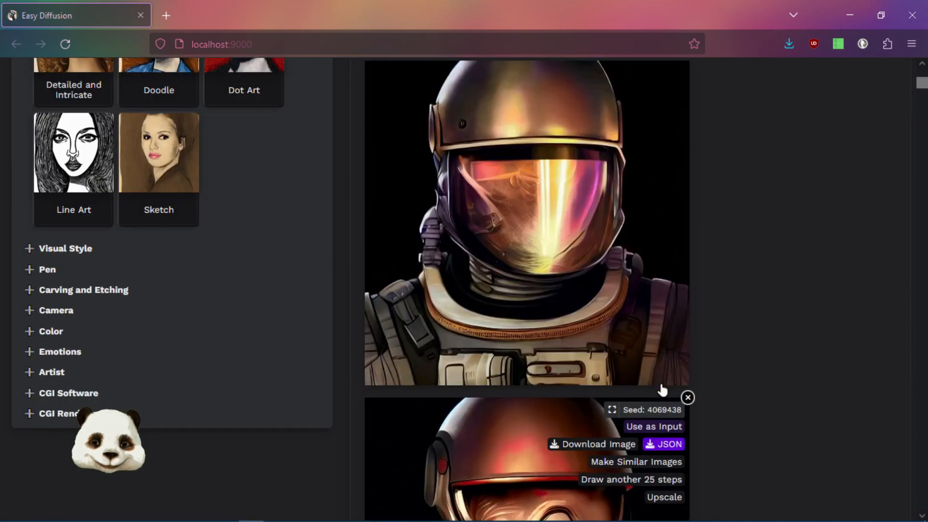
{"action": "scroll", "coordinate": [662, 391], "scroll_direction": "up", "scroll_amount": 8}
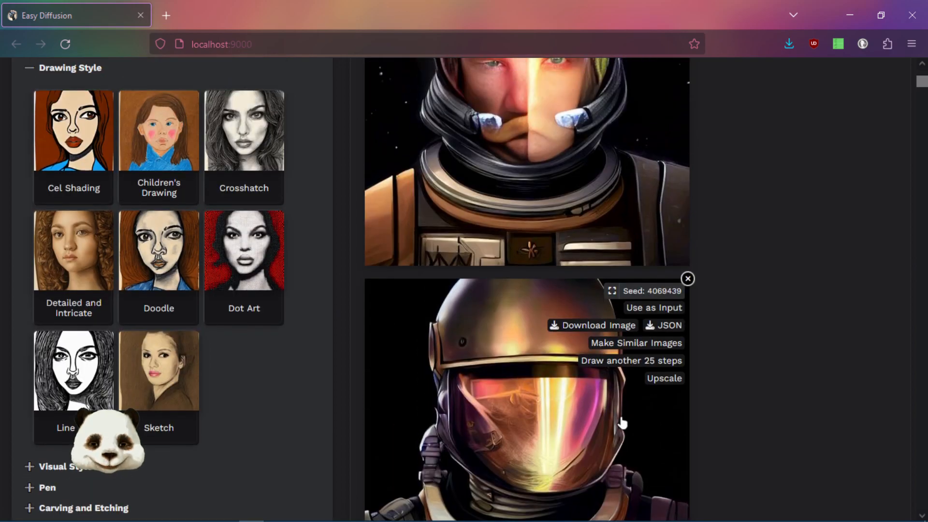
{"action": "scroll", "coordinate": [673, 424], "scroll_direction": "up", "scroll_amount": 7}
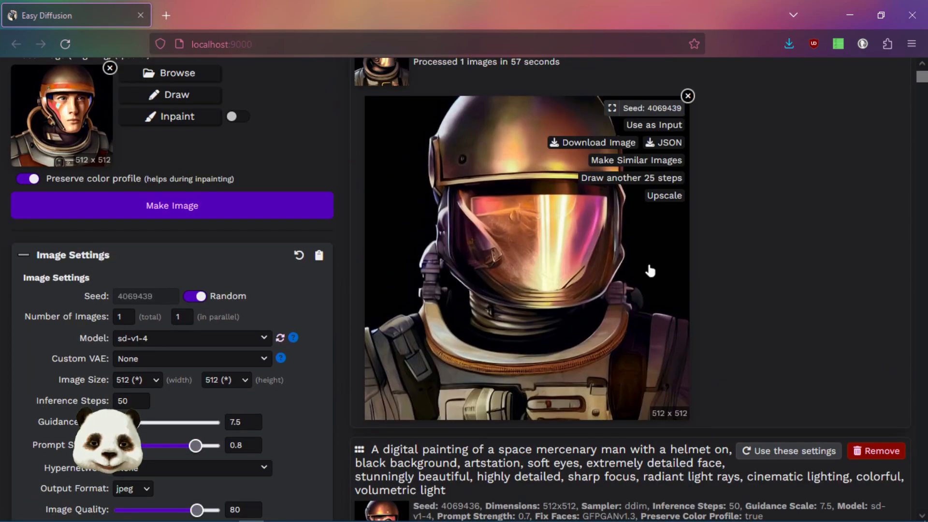
{"action": "scroll", "coordinate": [641, 281], "scroll_direction": "down", "scroll_amount": 14}
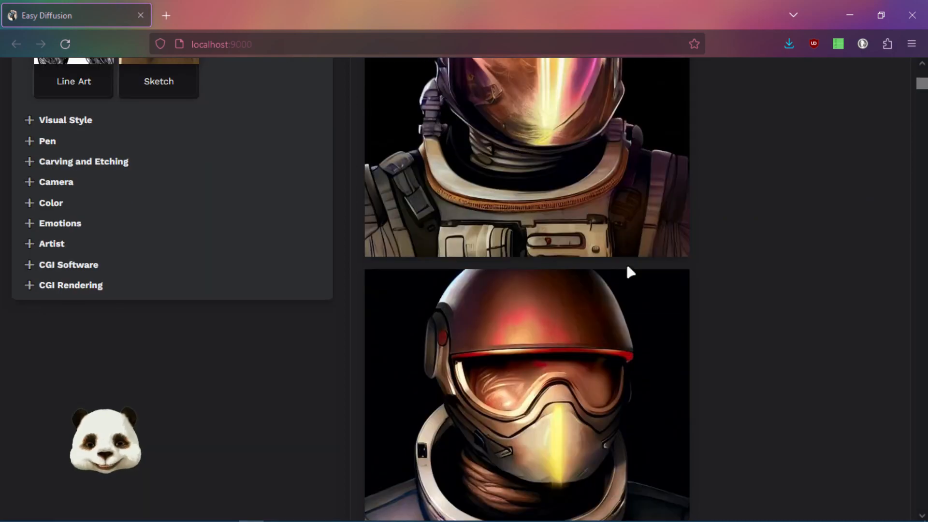
Review the earlier results down to the space mercenary portraits made without the helmet wording, ending at seed 518976354.
{"action": "scroll", "coordinate": [626, 267], "scroll_direction": "down", "scroll_amount": 10}
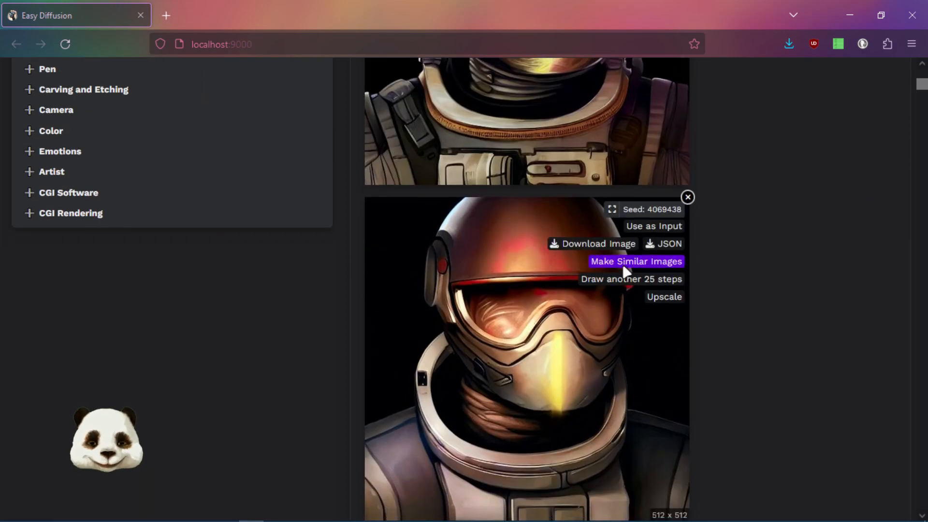
{"action": "scroll", "coordinate": [623, 282], "scroll_direction": "down", "scroll_amount": 20}
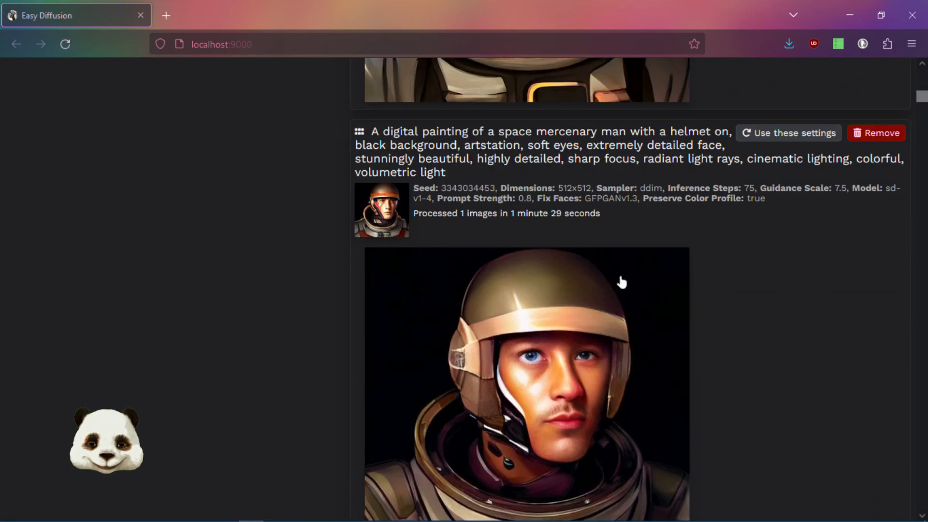
{"action": "scroll", "coordinate": [623, 282], "scroll_direction": "down", "scroll_amount": 10}
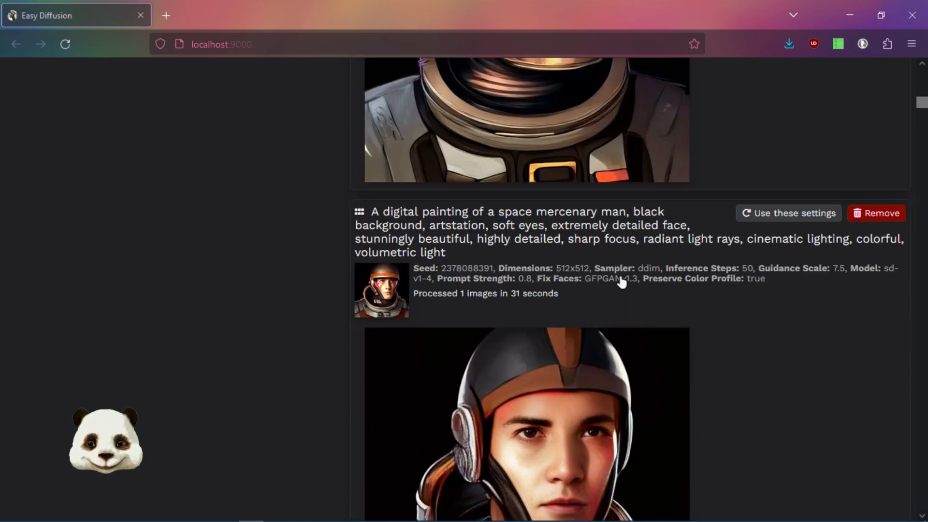
{"action": "scroll", "coordinate": [622, 282], "scroll_direction": "down", "scroll_amount": 3}
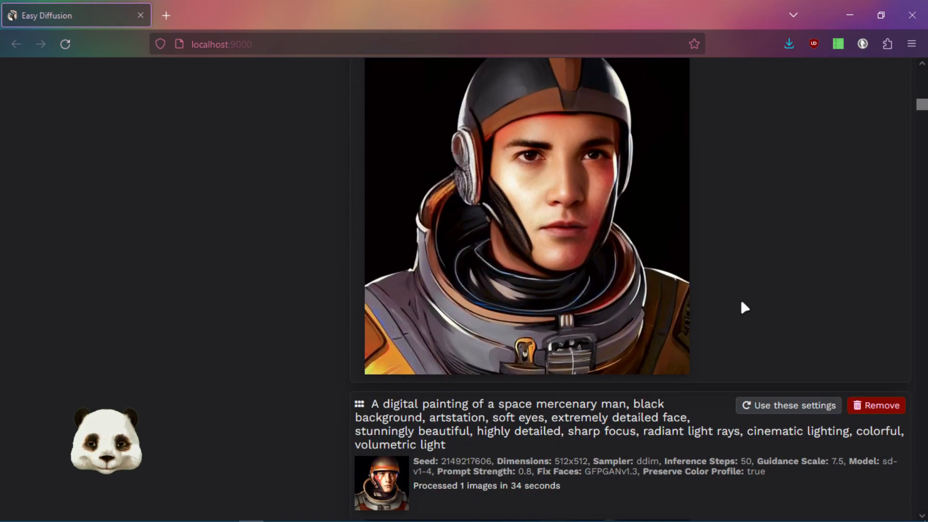
{"action": "scroll", "coordinate": [741, 307], "scroll_direction": "down", "scroll_amount": 5}
{"action": "scroll", "coordinate": [740, 302], "scroll_direction": "down", "scroll_amount": 4}
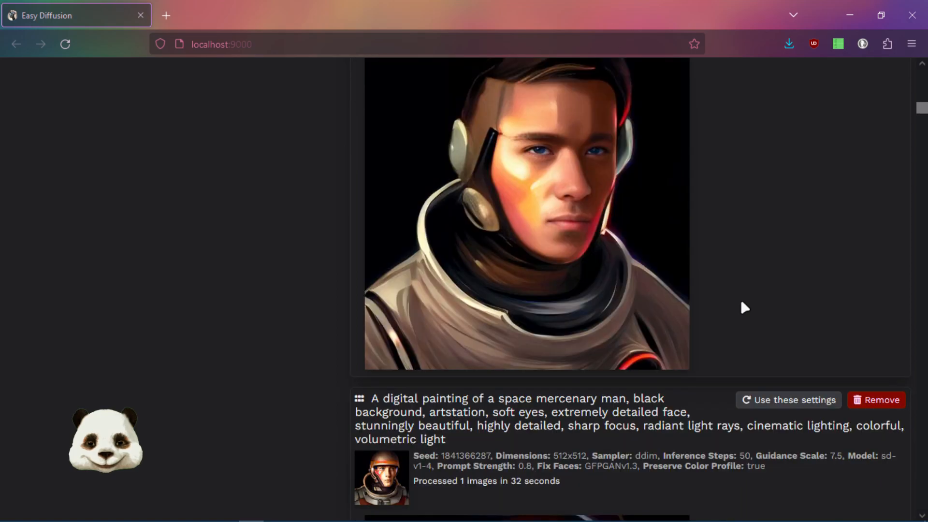
{"action": "scroll", "coordinate": [741, 303], "scroll_direction": "down", "scroll_amount": 3}
{"action": "scroll", "coordinate": [741, 305], "scroll_direction": "down", "scroll_amount": 6}
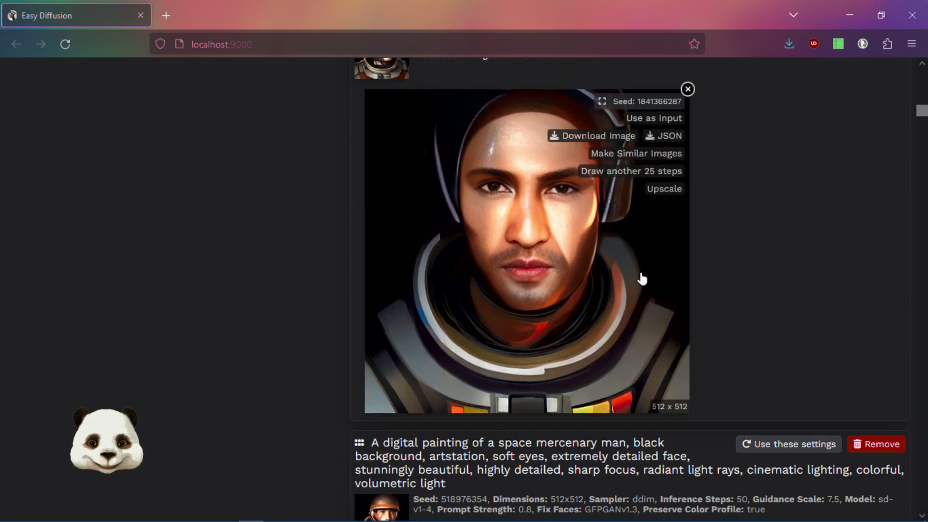
{"action": "scroll", "coordinate": [789, 327], "scroll_direction": "down", "scroll_amount": 2}
{"action": "scroll", "coordinate": [788, 325], "scroll_direction": "down", "scroll_amount": 7}
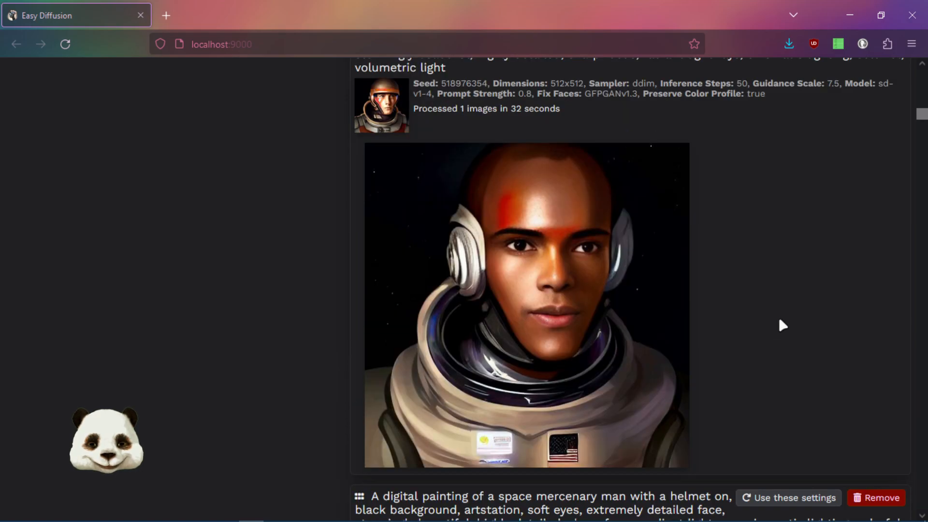
{"action": "mouse_move", "coordinate": [626, 167]}
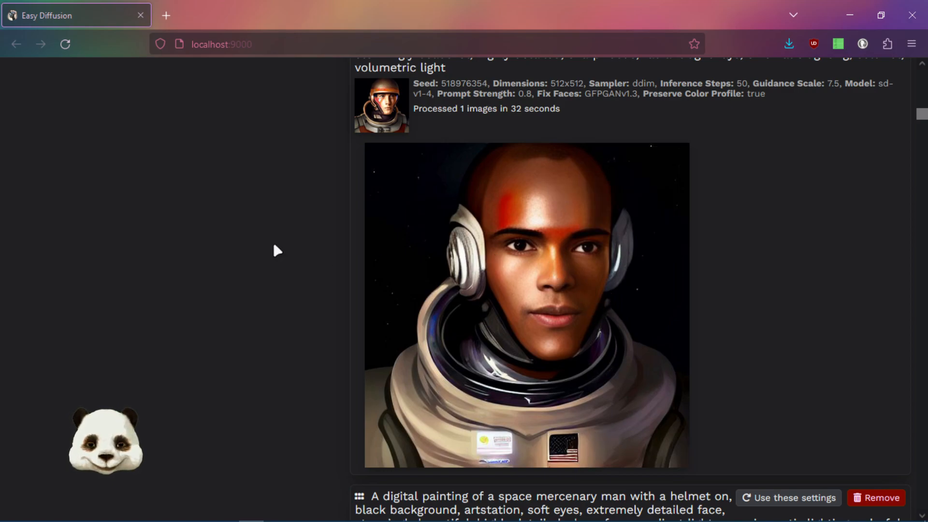
{"action": "scroll", "coordinate": [338, 244], "scroll_direction": "down", "scroll_amount": 7}
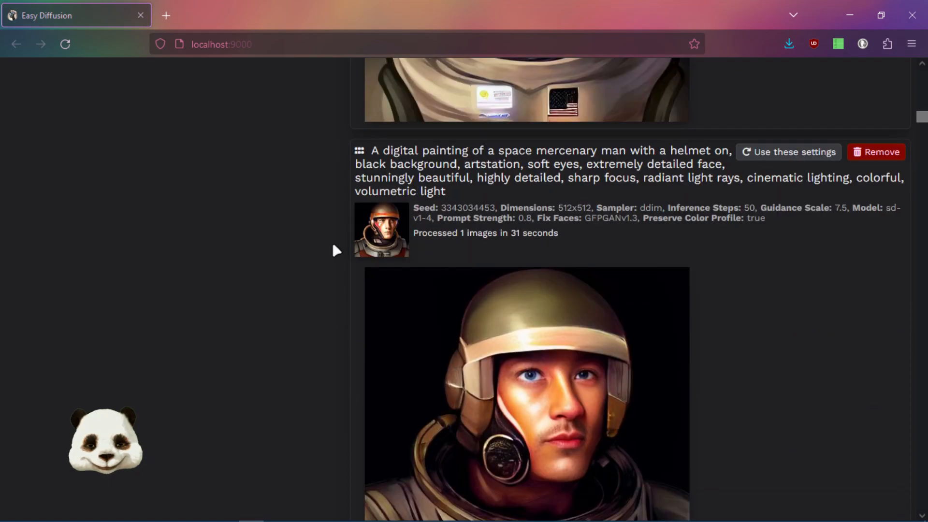
{"action": "scroll", "coordinate": [314, 245], "scroll_direction": "down", "scroll_amount": 2}
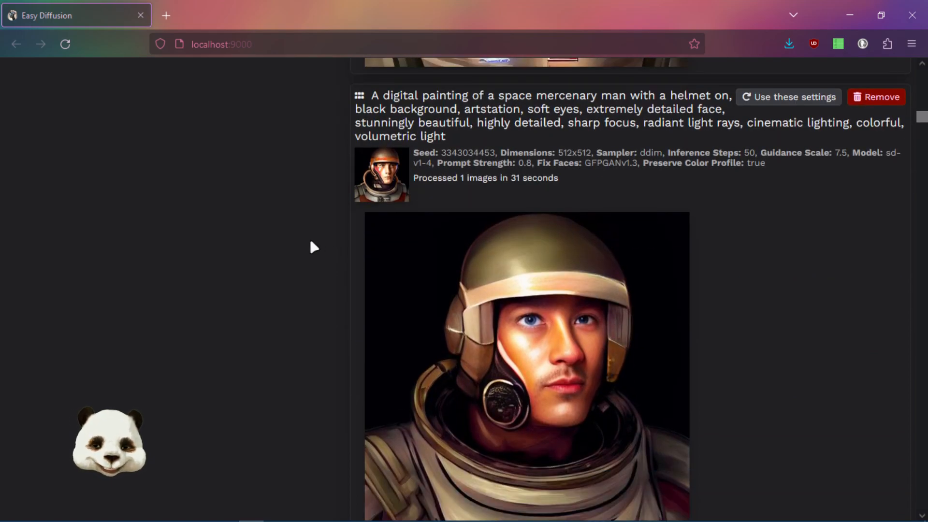
{"action": "mouse_move", "coordinate": [386, 316]}
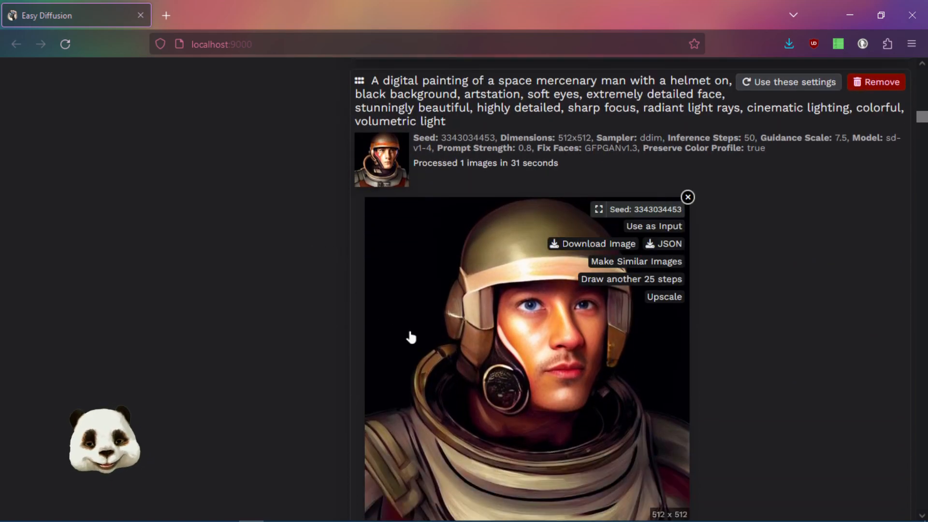
{"action": "scroll", "coordinate": [435, 278], "scroll_direction": "down", "scroll_amount": 2}
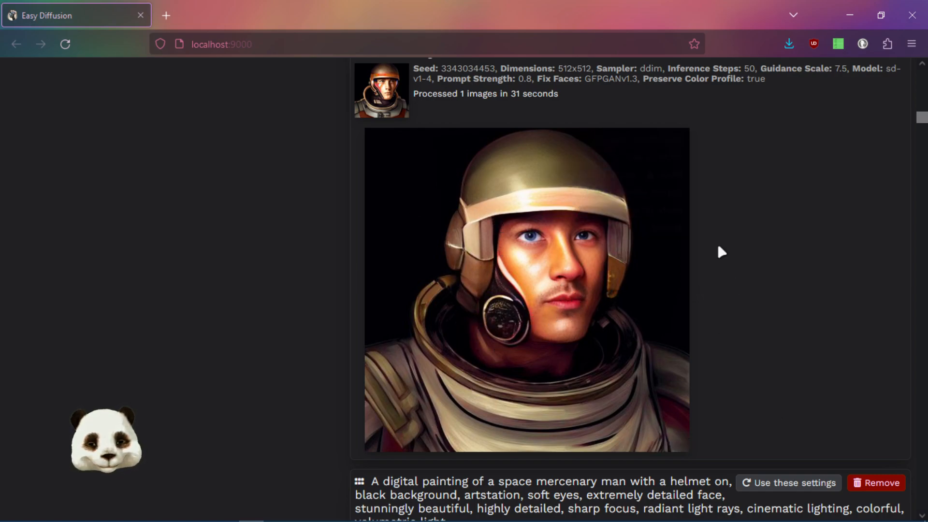
{"action": "scroll", "coordinate": [610, 289], "scroll_direction": "down", "scroll_amount": 10}
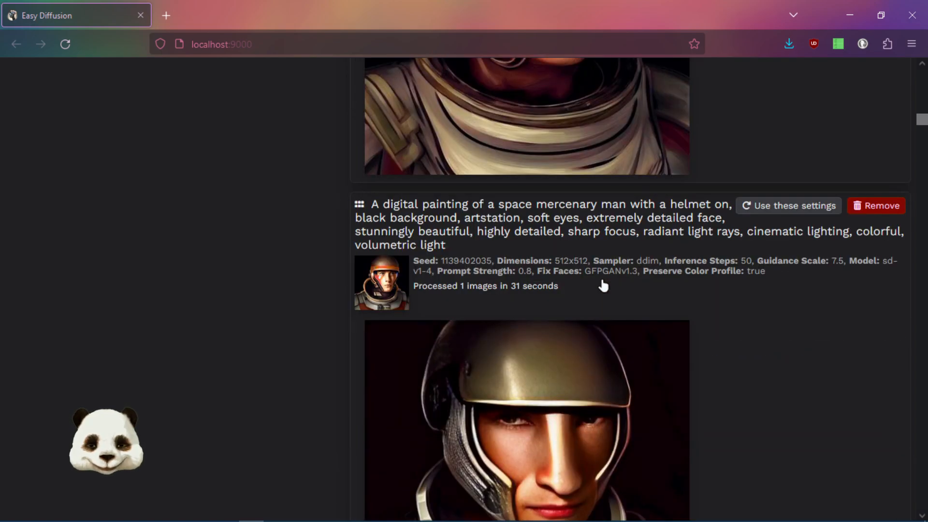
{"action": "scroll", "coordinate": [746, 261], "scroll_direction": "up", "scroll_amount": 2}
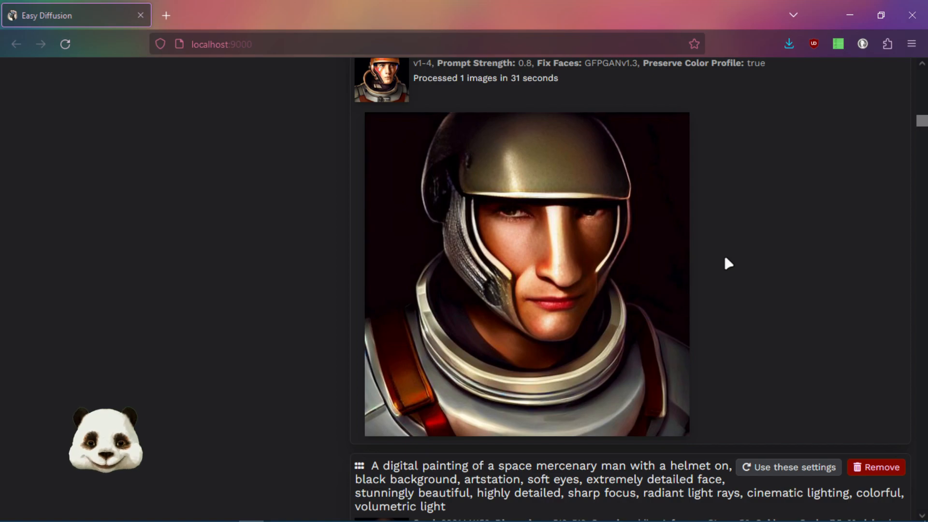
{"action": "scroll", "coordinate": [720, 259], "scroll_direction": "down", "scroll_amount": 8}
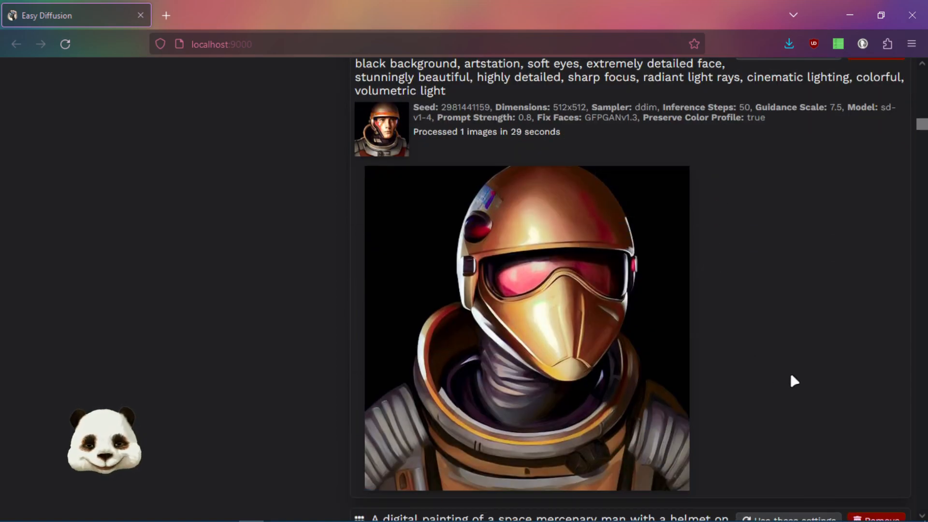
{"action": "scroll", "coordinate": [791, 372], "scroll_direction": "down", "scroll_amount": 3}
{"action": "scroll", "coordinate": [768, 350], "scroll_direction": "down", "scroll_amount": 6}
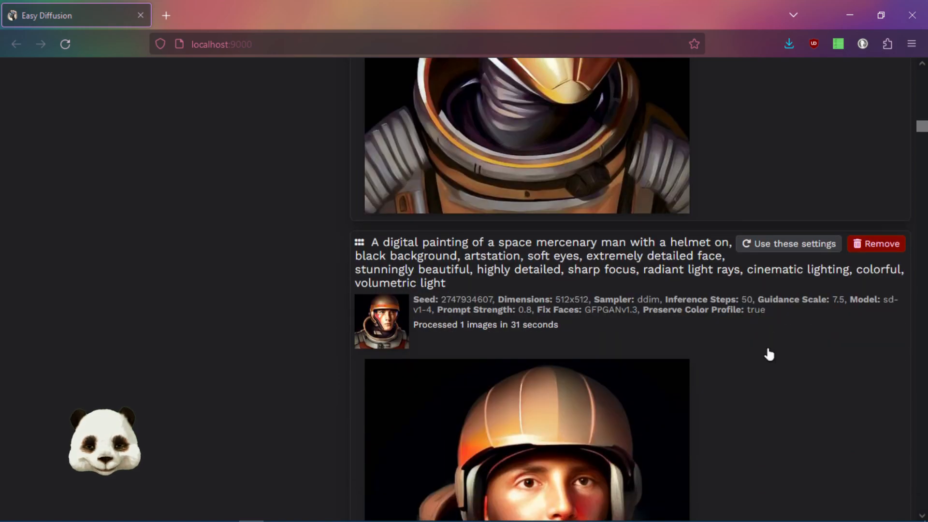
{"action": "scroll", "coordinate": [767, 353], "scroll_direction": "down", "scroll_amount": 3}
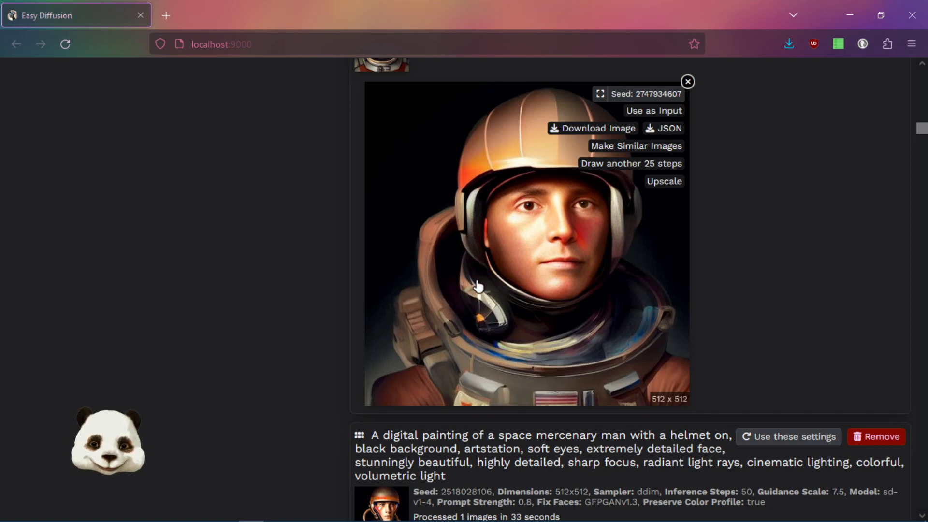
{"action": "scroll", "coordinate": [324, 323], "scroll_direction": "down", "scroll_amount": 4}
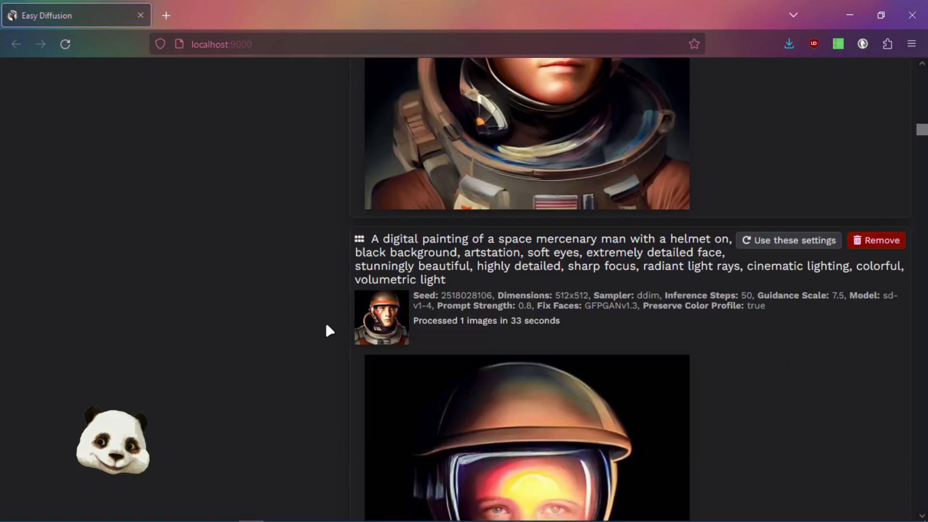
{"action": "scroll", "coordinate": [322, 323], "scroll_direction": "up", "scroll_amount": 5}
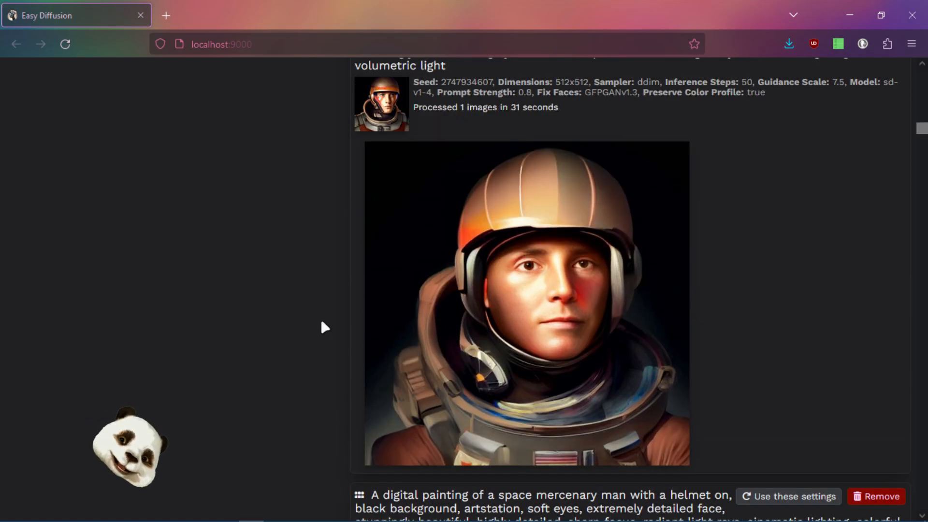
{"action": "scroll", "coordinate": [334, 332], "scroll_direction": "up", "scroll_amount": 1}
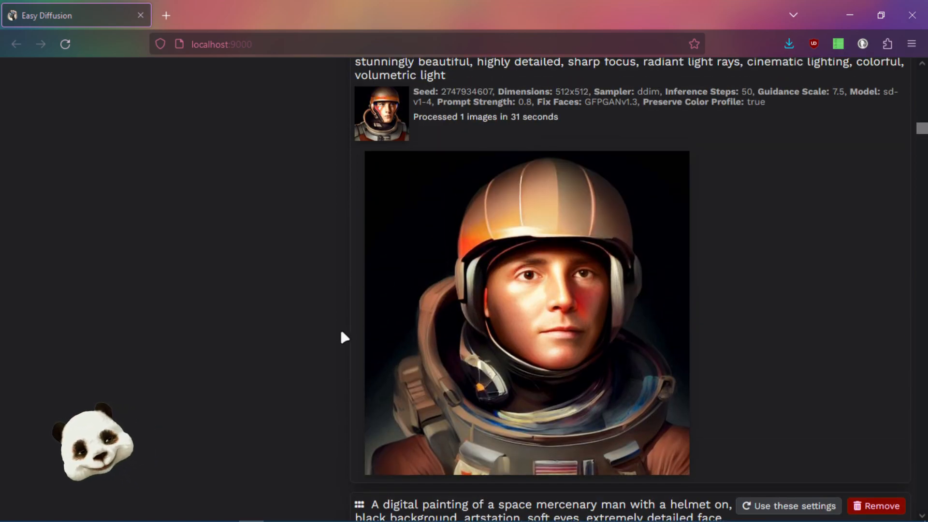
{"action": "scroll", "coordinate": [344, 324], "scroll_direction": "down", "scroll_amount": 3}
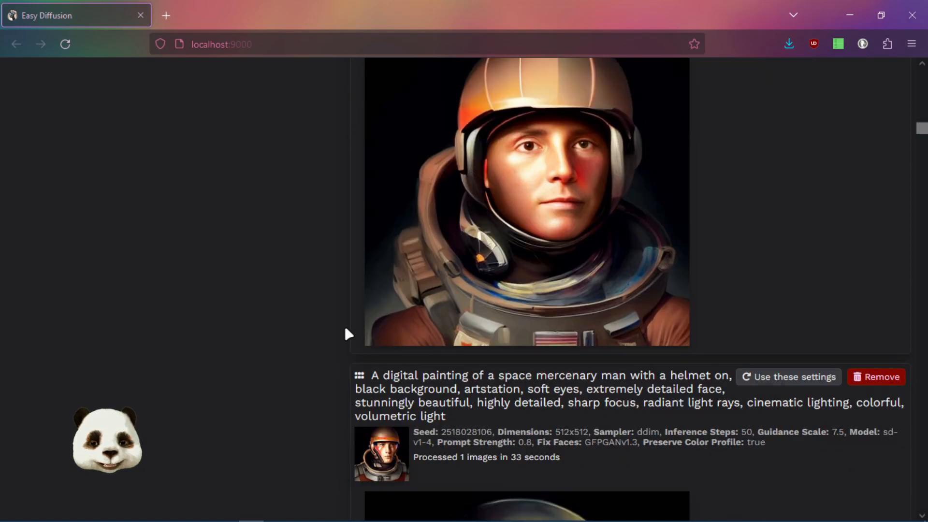
{"action": "scroll", "coordinate": [344, 323], "scroll_direction": "down", "scroll_amount": 1}
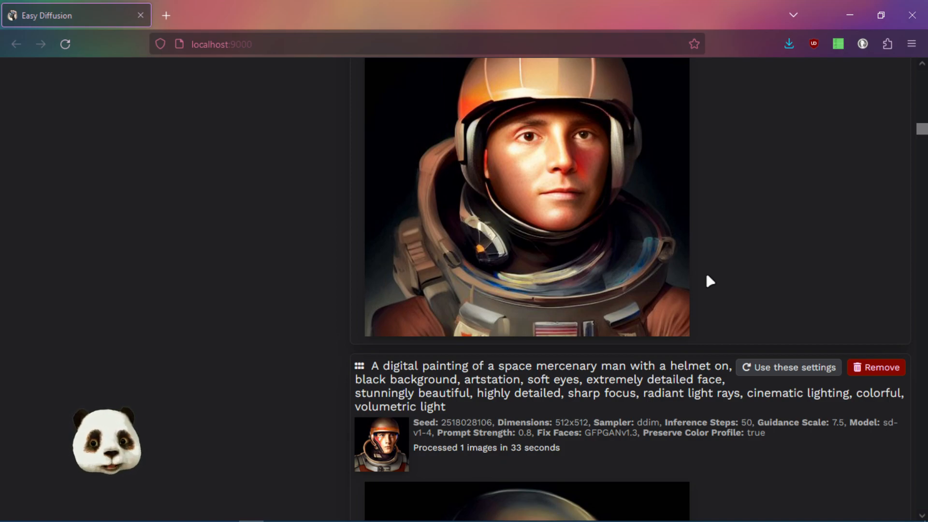
{"action": "scroll", "coordinate": [706, 276], "scroll_direction": "down", "scroll_amount": 5}
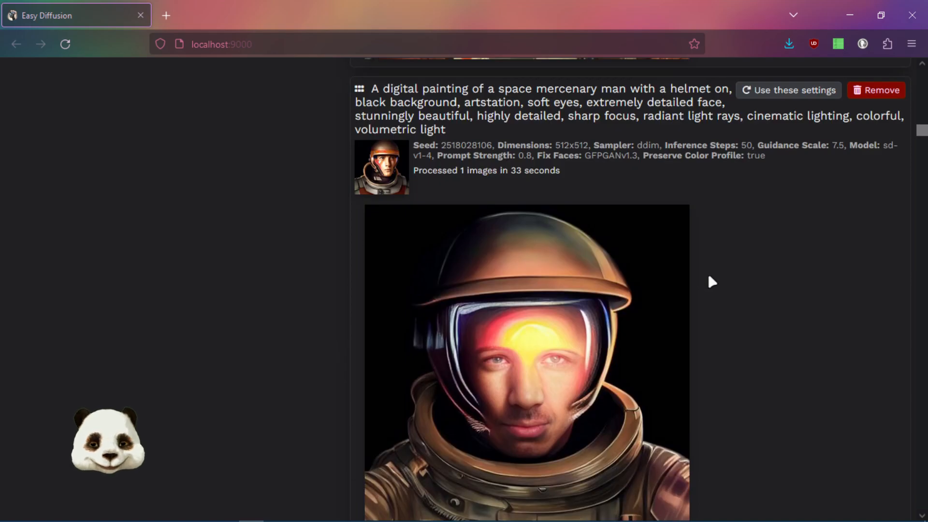
{"action": "scroll", "coordinate": [702, 272], "scroll_direction": "down", "scroll_amount": 3}
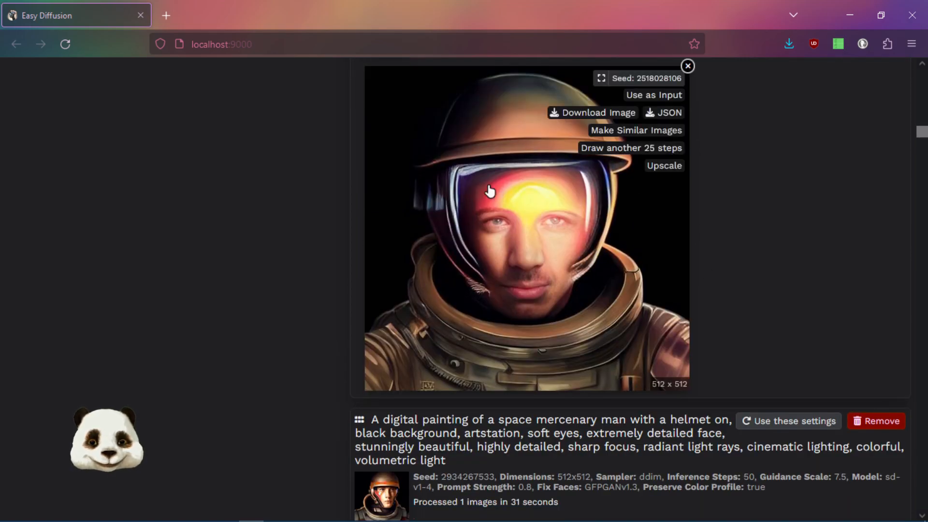
{"action": "scroll", "coordinate": [749, 370], "scroll_direction": "down", "scroll_amount": 8}
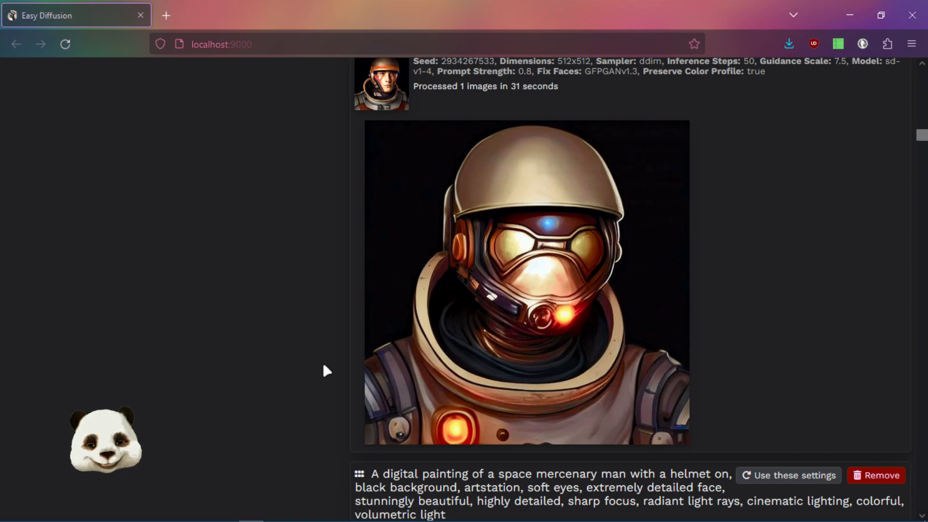
{"action": "scroll", "coordinate": [379, 356], "scroll_direction": "down", "scroll_amount": 3}
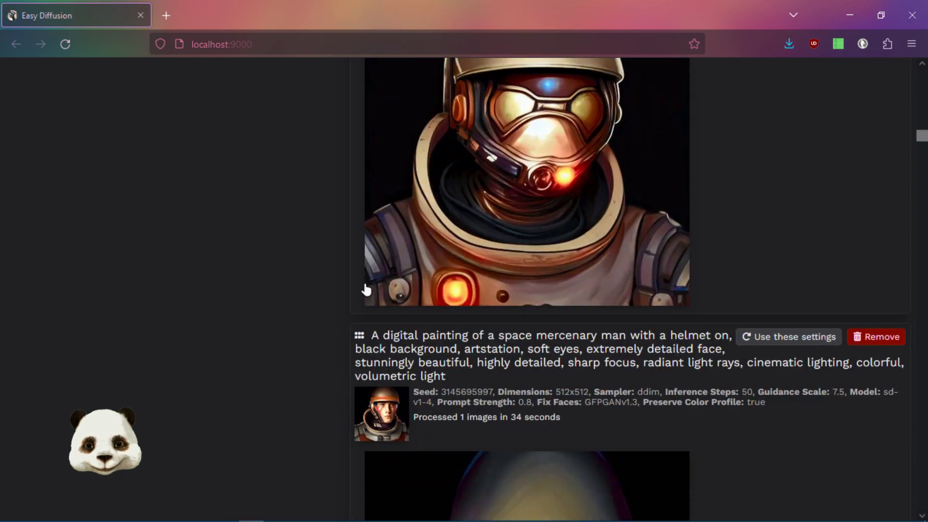
{"action": "scroll", "coordinate": [366, 289], "scroll_direction": "down", "scroll_amount": 6}
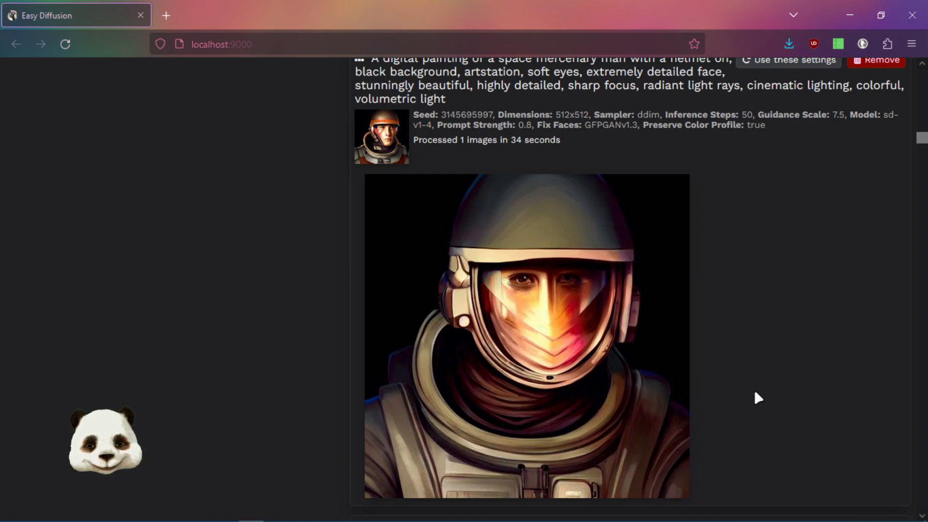
{"action": "mouse_move", "coordinate": [545, 328]}
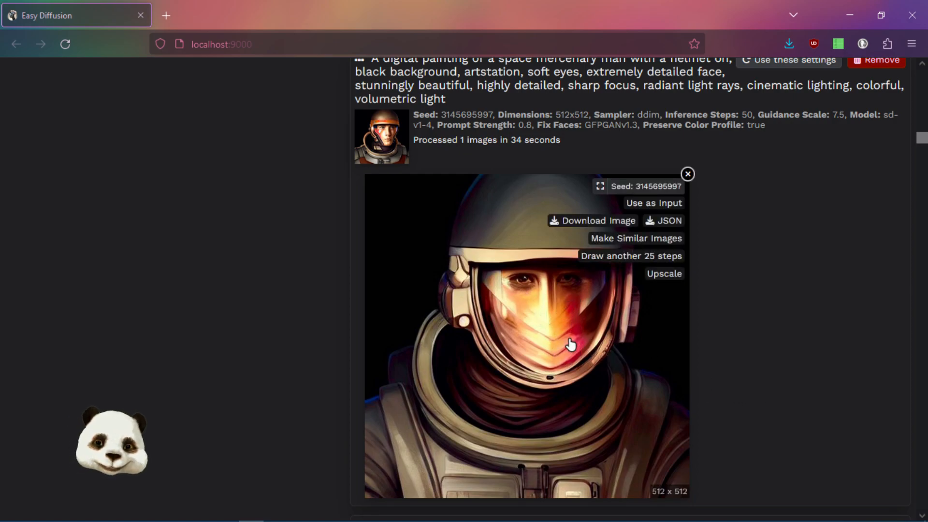
{"action": "scroll", "coordinate": [821, 381], "scroll_direction": "down", "scroll_amount": 8}
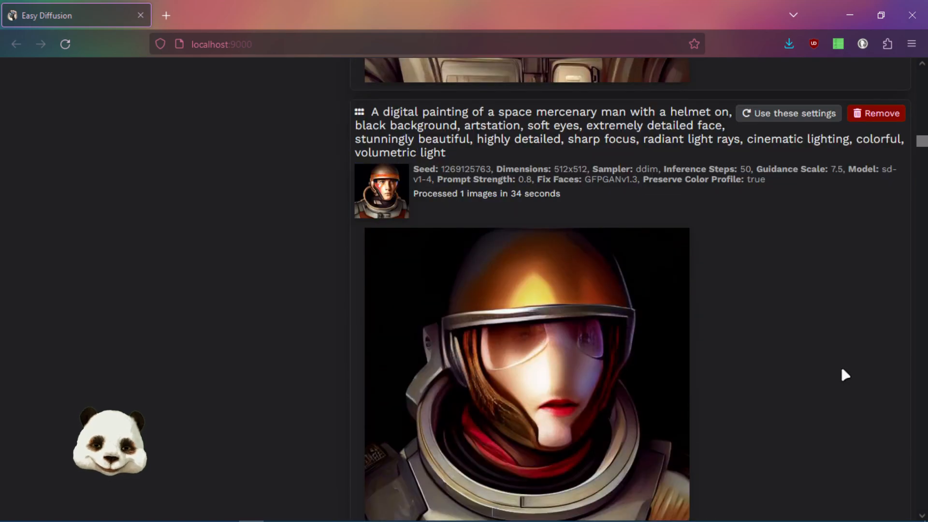
{"action": "scroll", "coordinate": [844, 373], "scroll_direction": "down", "scroll_amount": 2}
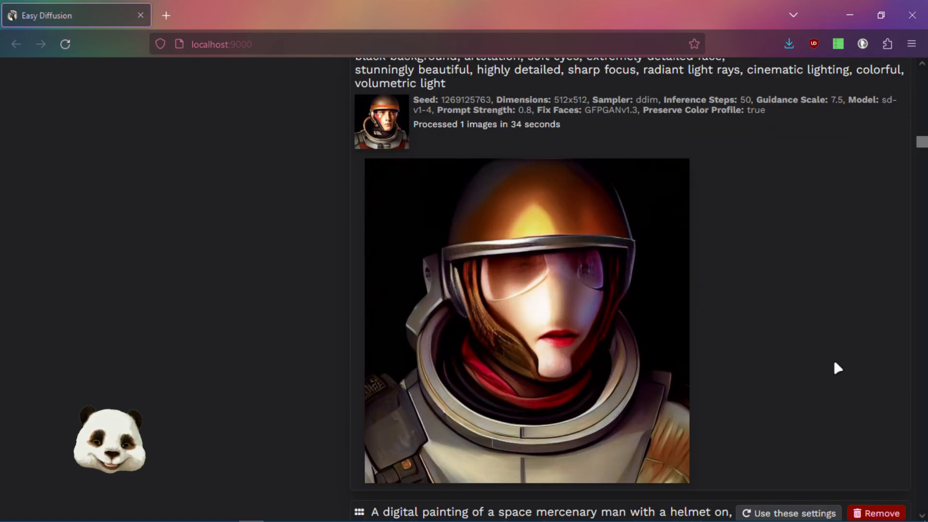
{"action": "scroll", "coordinate": [833, 364], "scroll_direction": "down", "scroll_amount": 10}
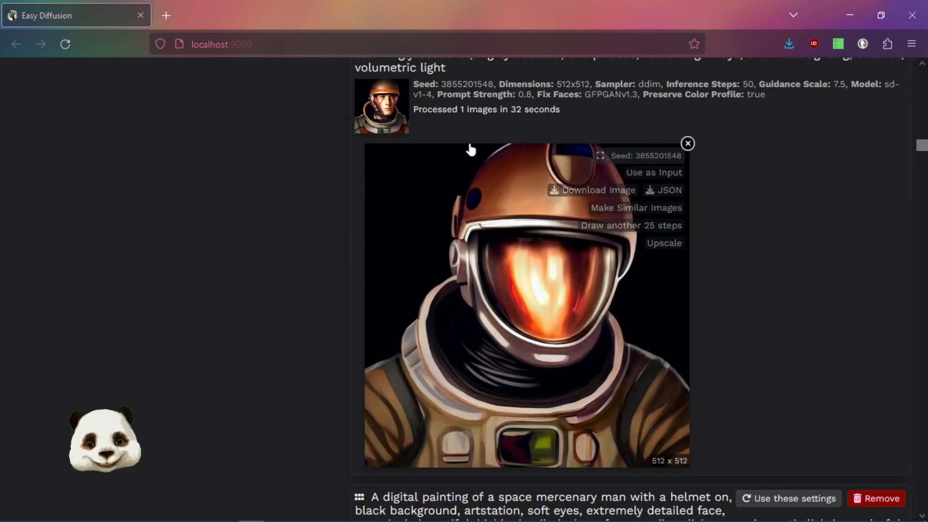
{"action": "scroll", "coordinate": [763, 338], "scroll_direction": "down", "scroll_amount": 10}
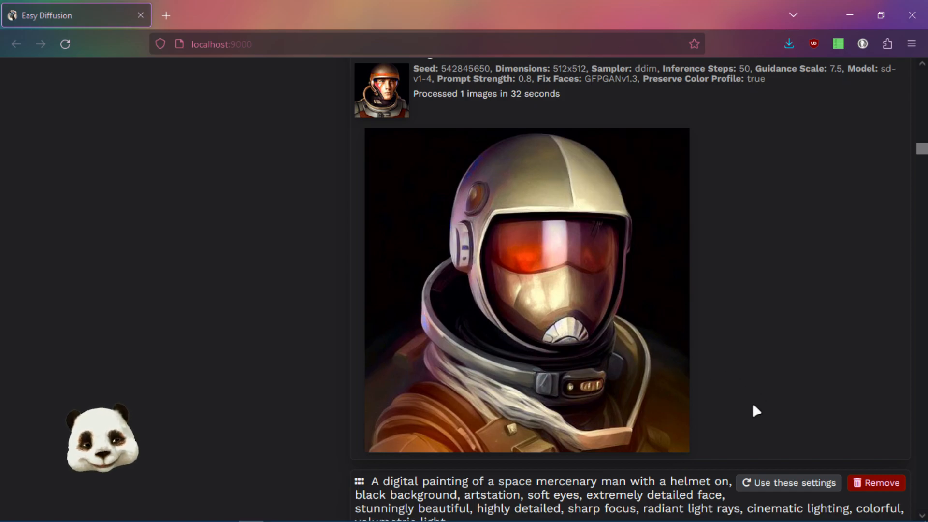
{"action": "scroll", "coordinate": [743, 393], "scroll_direction": "down", "scroll_amount": 3}
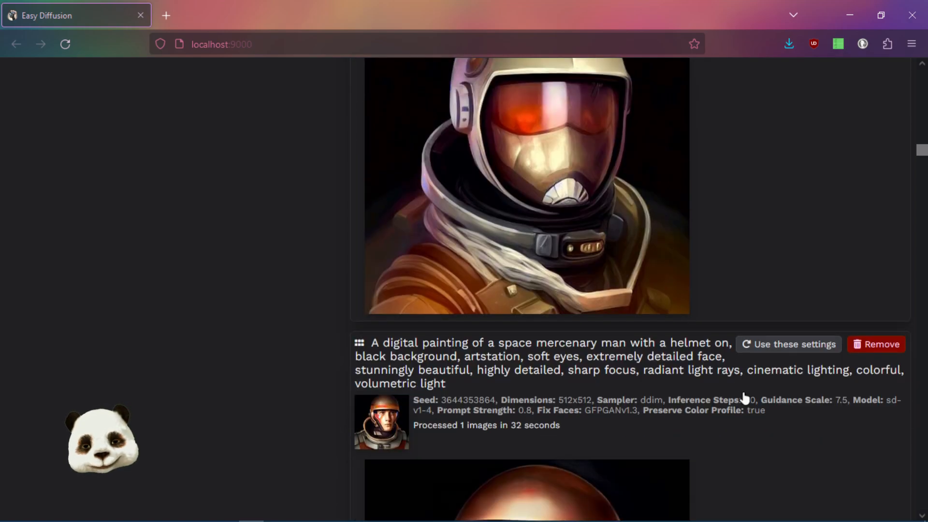
{"action": "scroll", "coordinate": [658, 364], "scroll_direction": "up", "scroll_amount": 2}
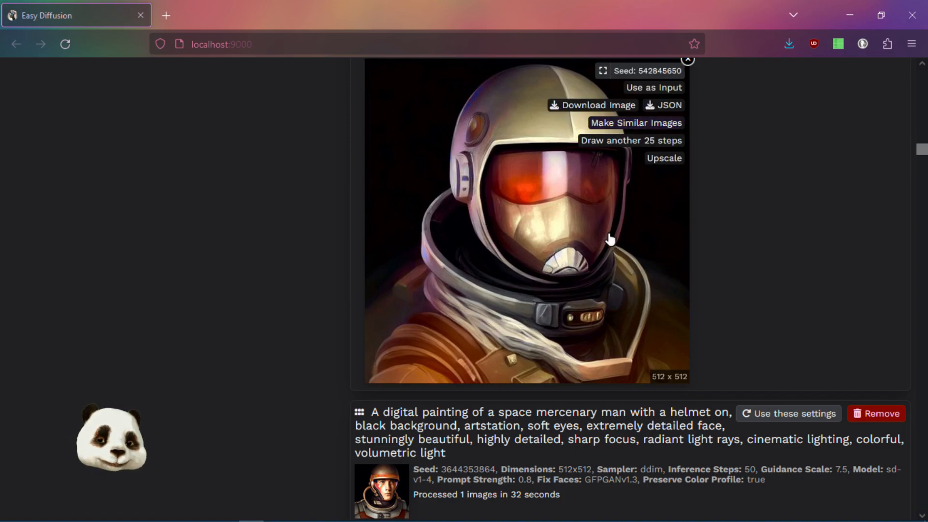
{"action": "scroll", "coordinate": [462, 300], "scroll_direction": "down", "scroll_amount": 3}
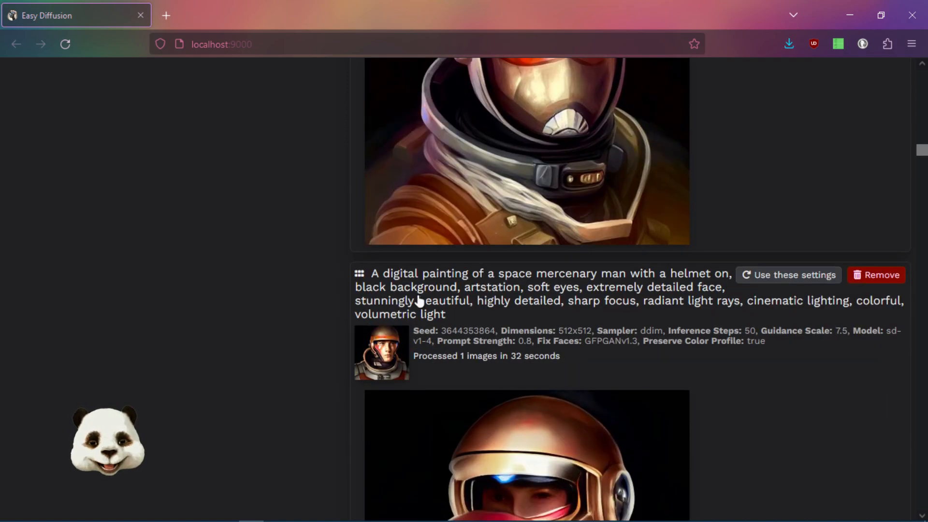
{"action": "scroll", "coordinate": [399, 296], "scroll_direction": "down", "scroll_amount": 3}
{"action": "scroll", "coordinate": [321, 286], "scroll_direction": "down", "scroll_amount": 3}
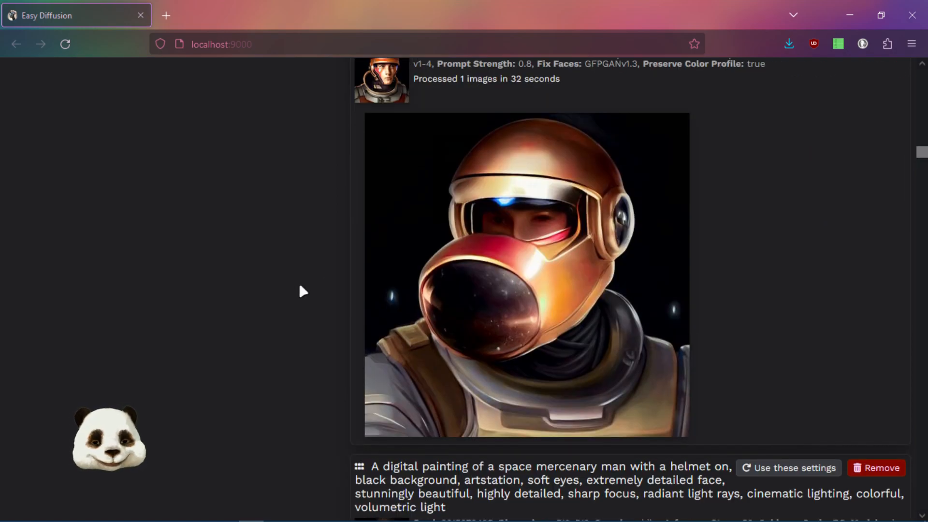
{"action": "scroll", "coordinate": [302, 252], "scroll_direction": "down", "scroll_amount": 3}
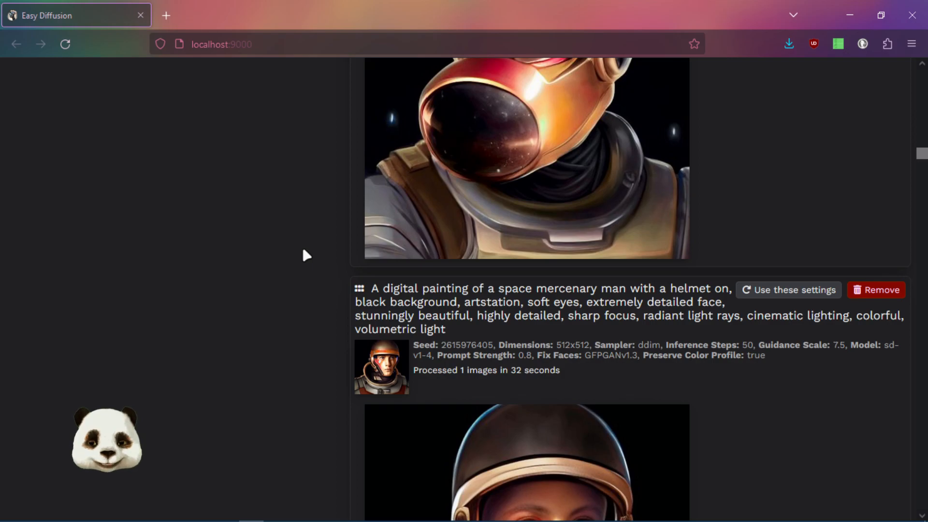
{"action": "scroll", "coordinate": [305, 254], "scroll_direction": "down", "scroll_amount": 3}
{"action": "scroll", "coordinate": [302, 250], "scroll_direction": "down", "scroll_amount": 1}
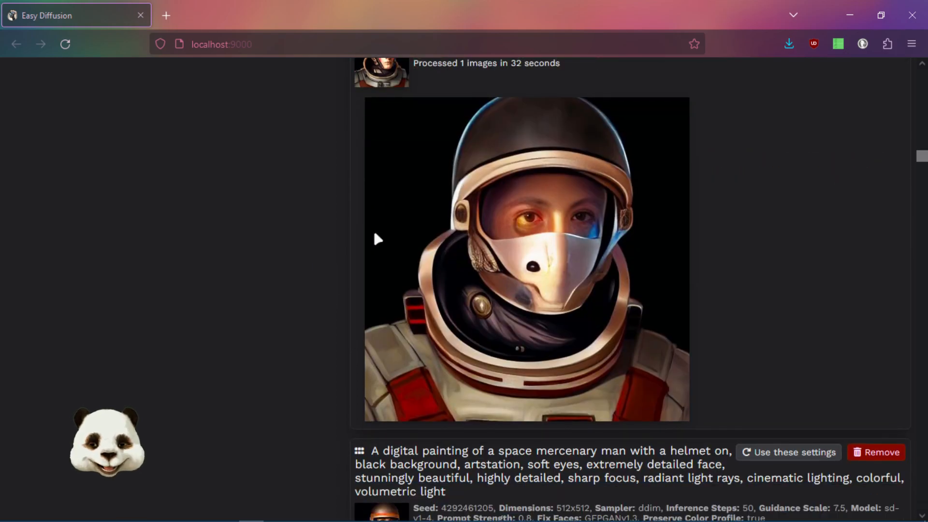
{"action": "mouse_move", "coordinate": [574, 179]}
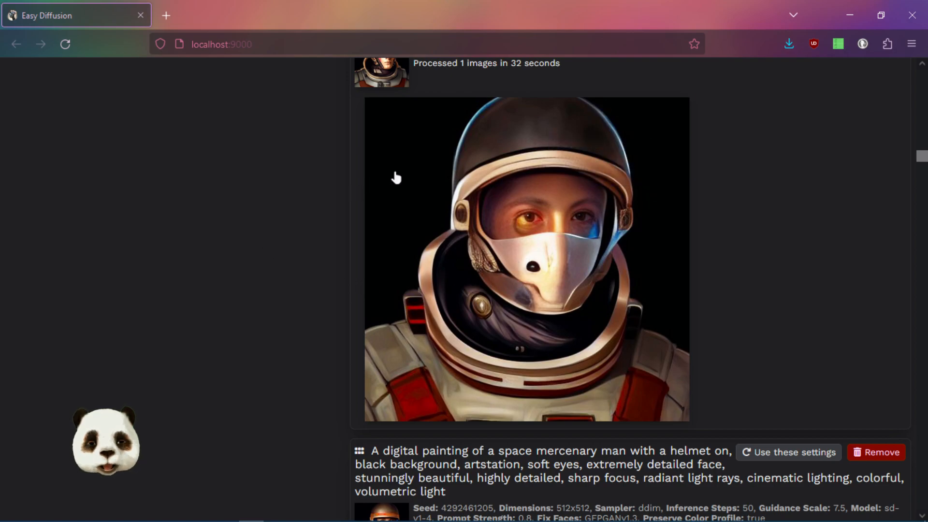
{"action": "mouse_move", "coordinate": [450, 227]}
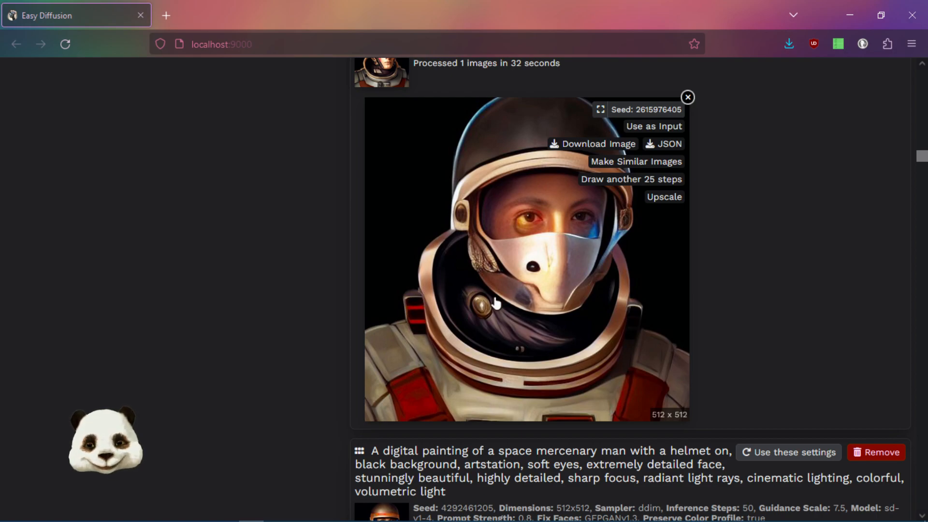
{"action": "scroll", "coordinate": [492, 309], "scroll_direction": "down", "scroll_amount": 3}
{"action": "scroll", "coordinate": [397, 295], "scroll_direction": "up", "scroll_amount": 1}
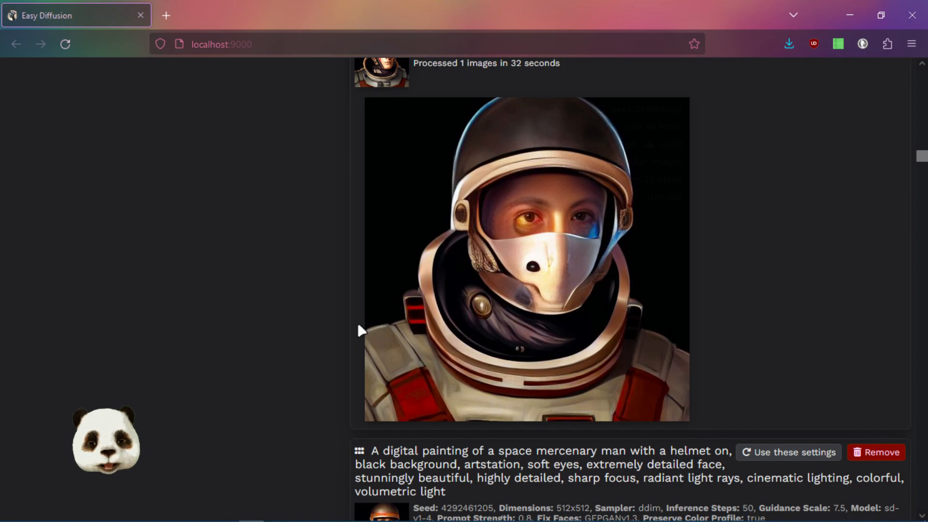
{"action": "mouse_move", "coordinate": [678, 249]}
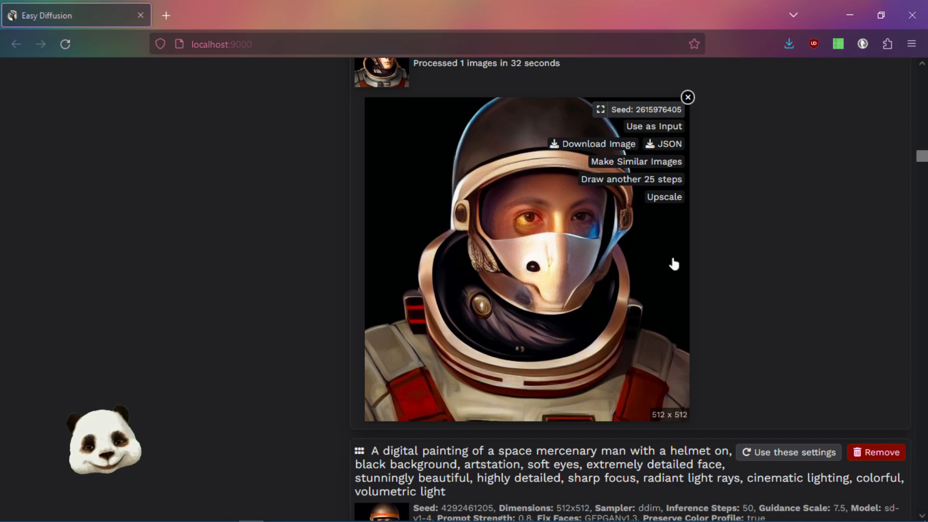
{"action": "scroll", "coordinate": [563, 263], "scroll_direction": "down", "scroll_amount": 2}
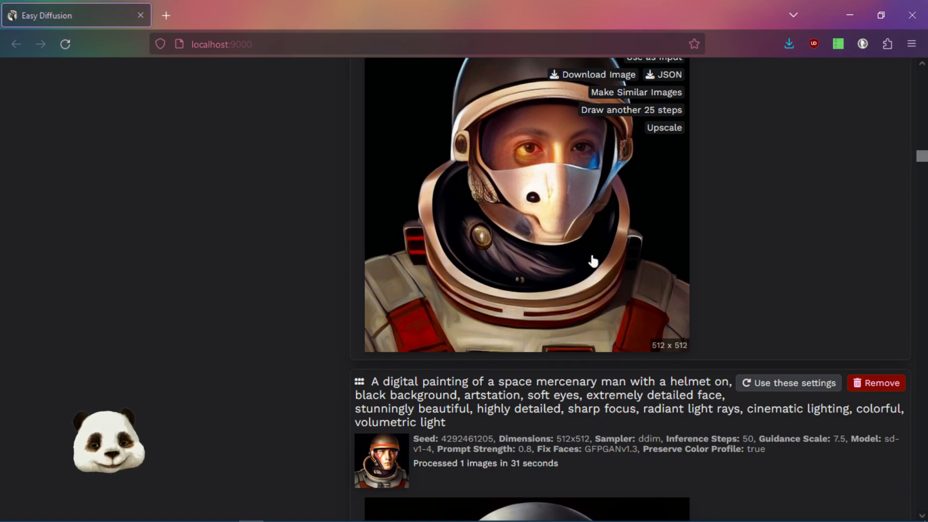
{"action": "scroll", "coordinate": [590, 259], "scroll_direction": "down", "scroll_amount": 8}
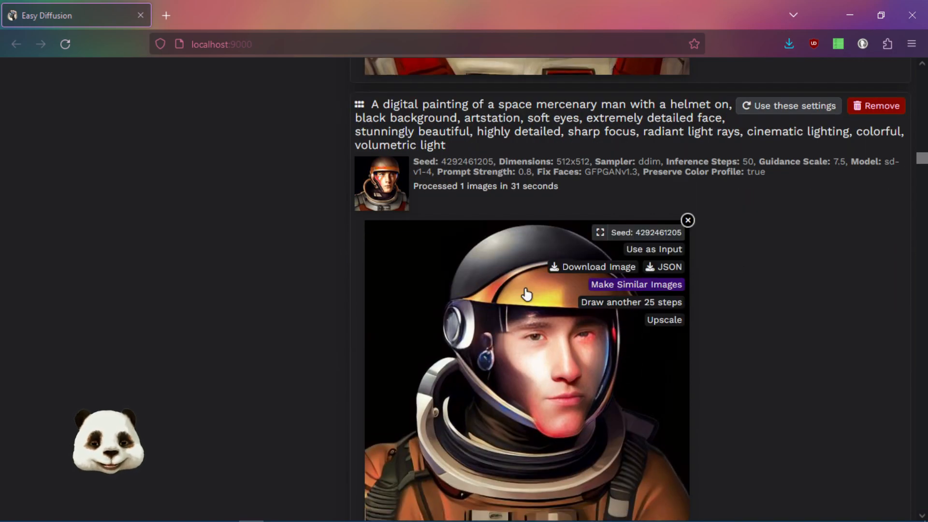
{"action": "scroll", "coordinate": [735, 373], "scroll_direction": "down", "scroll_amount": 6}
{"action": "scroll", "coordinate": [783, 375], "scroll_direction": "down", "scroll_amount": 8}
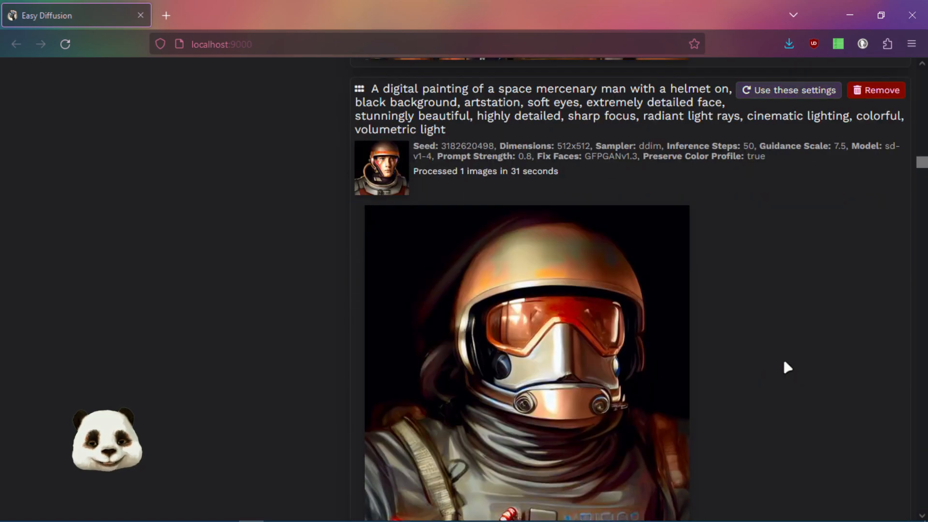
{"action": "scroll", "coordinate": [724, 338], "scroll_direction": "down", "scroll_amount": 2}
{"action": "mouse_move", "coordinate": [557, 233]}
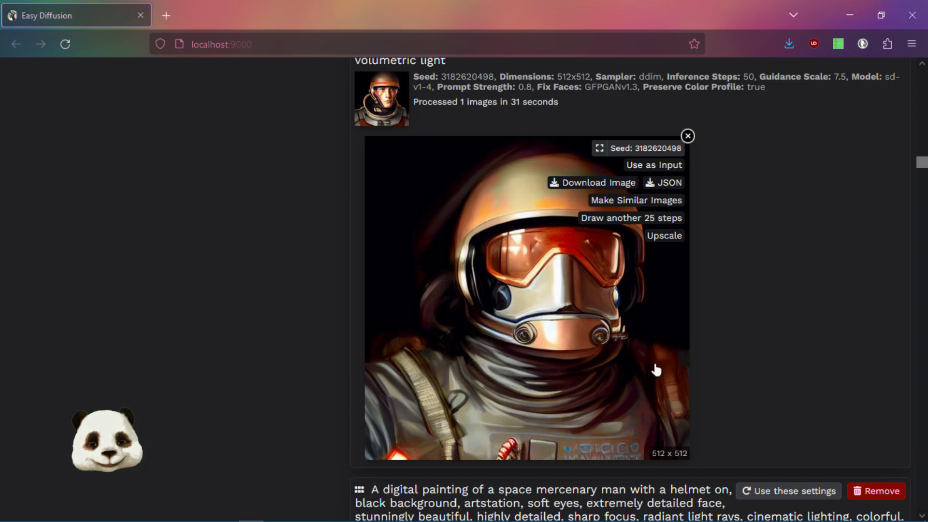
{"action": "scroll", "coordinate": [578, 378], "scroll_direction": "down", "scroll_amount": 4}
{"action": "scroll", "coordinate": [579, 378], "scroll_direction": "down", "scroll_amount": 5}
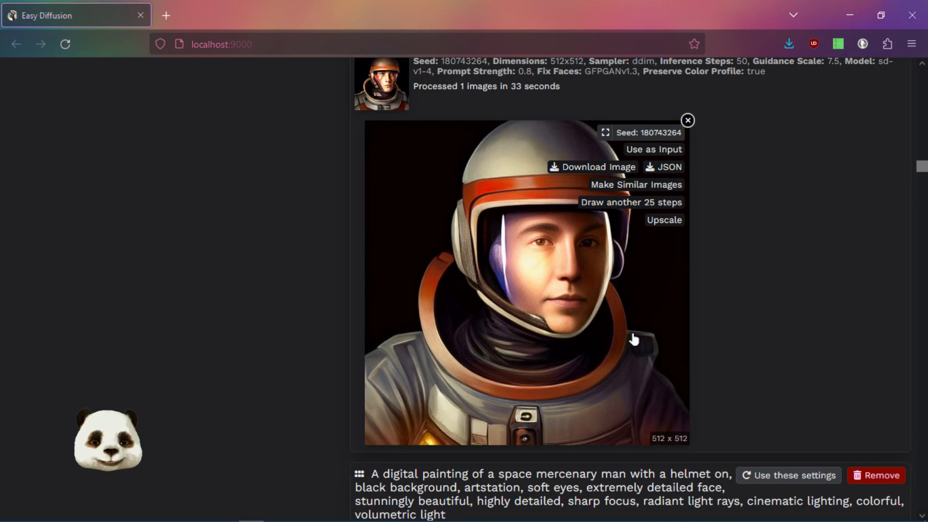
{"action": "scroll", "coordinate": [713, 342], "scroll_direction": "down", "scroll_amount": 5}
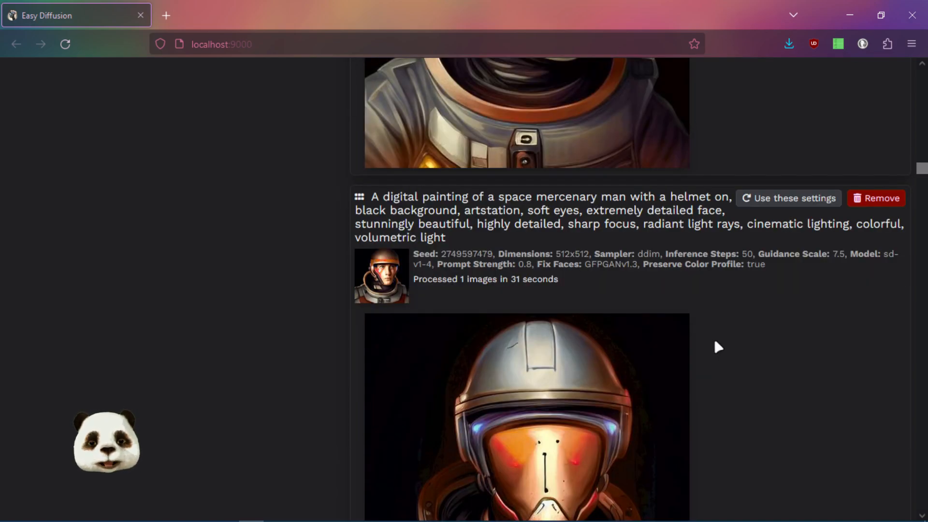
{"action": "scroll", "coordinate": [700, 363], "scroll_direction": "down", "scroll_amount": 3}
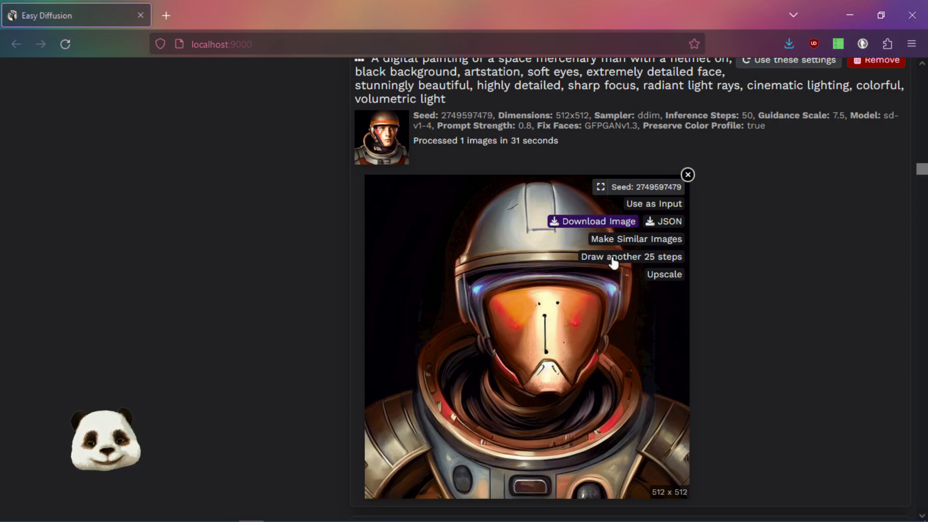
{"action": "scroll", "coordinate": [783, 386], "scroll_direction": "down", "scroll_amount": 5}
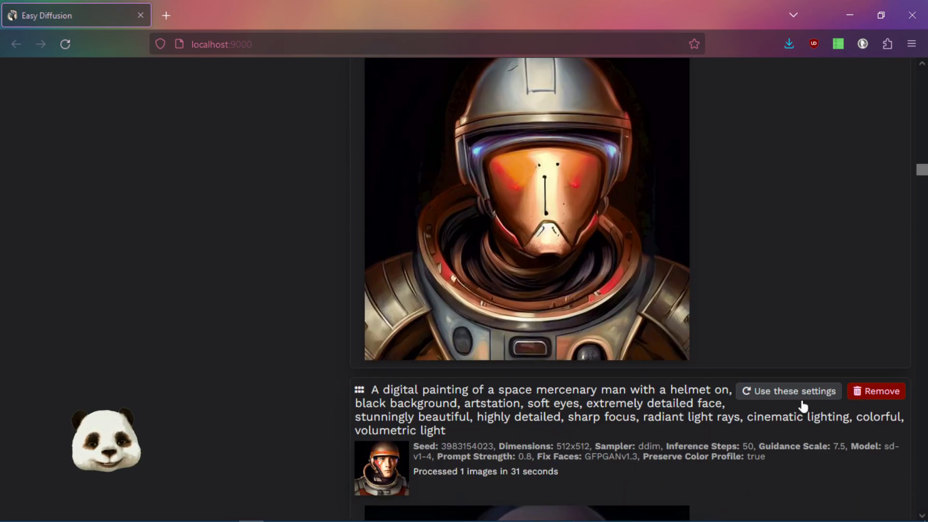
{"action": "scroll", "coordinate": [777, 373], "scroll_direction": "down", "scroll_amount": 5}
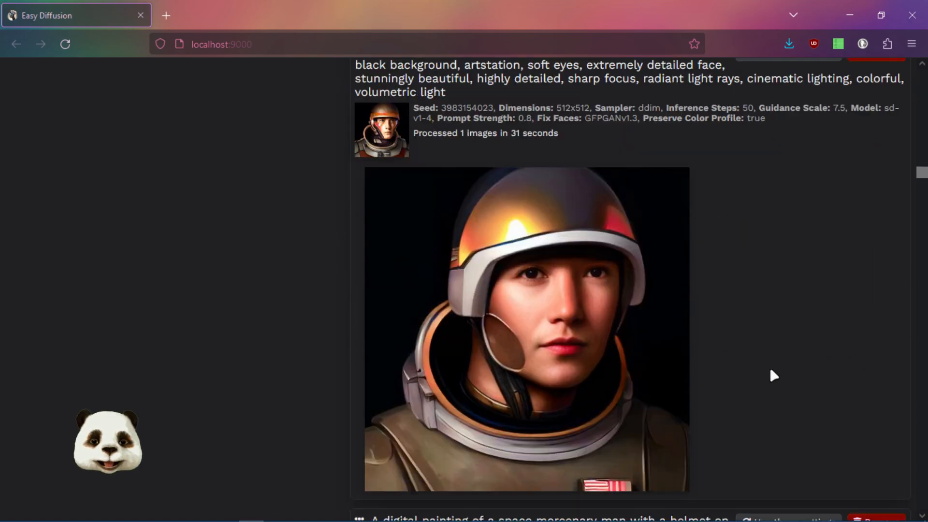
{"action": "scroll", "coordinate": [764, 372], "scroll_direction": "down", "scroll_amount": 2}
{"action": "scroll", "coordinate": [762, 373], "scroll_direction": "up", "scroll_amount": 2}
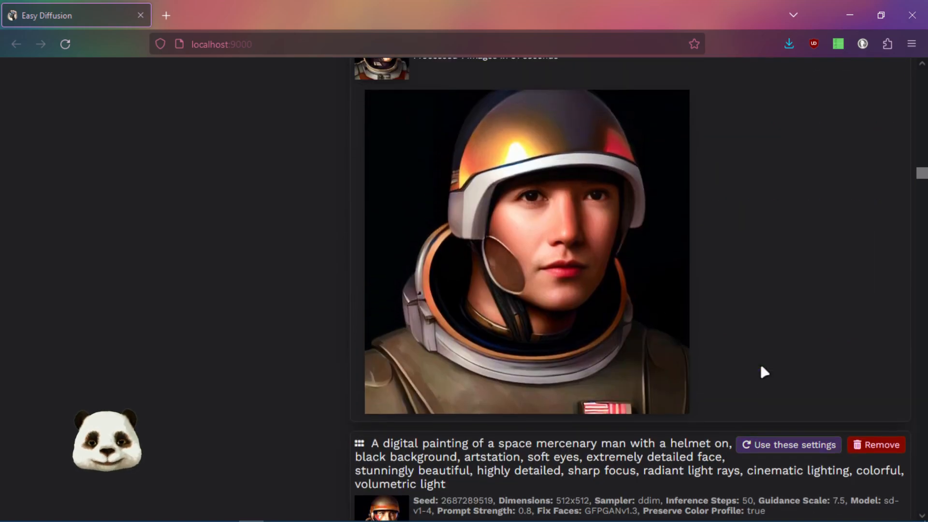
{"action": "mouse_move", "coordinate": [422, 272]}
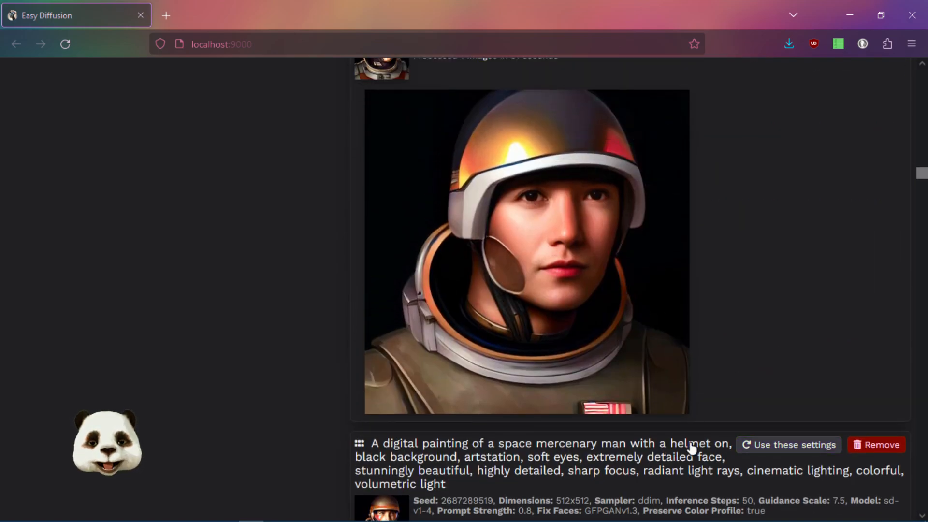
{"action": "scroll", "coordinate": [708, 441], "scroll_direction": "down", "scroll_amount": 5}
{"action": "scroll", "coordinate": [708, 440], "scroll_direction": "down", "scroll_amount": 3}
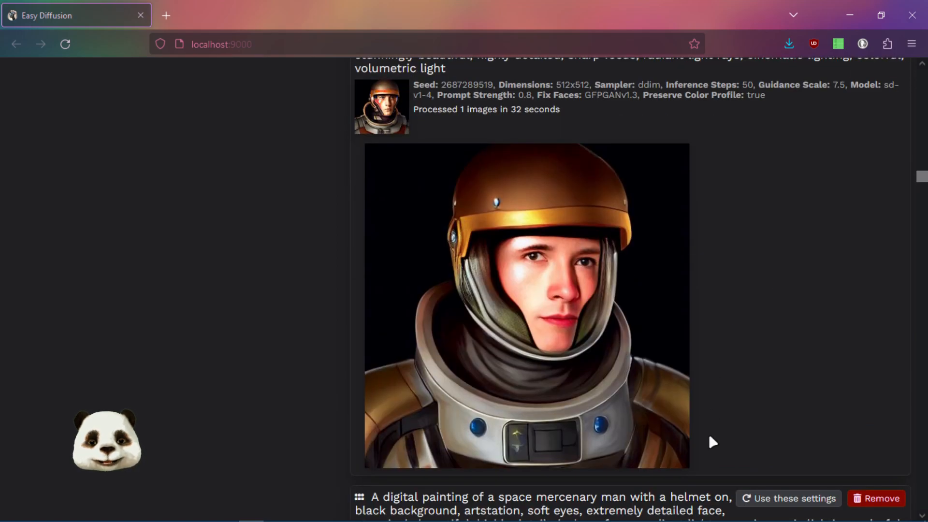
{"action": "mouse_move", "coordinate": [460, 344]}
{"action": "scroll", "coordinate": [645, 418], "scroll_direction": "down", "scroll_amount": 6}
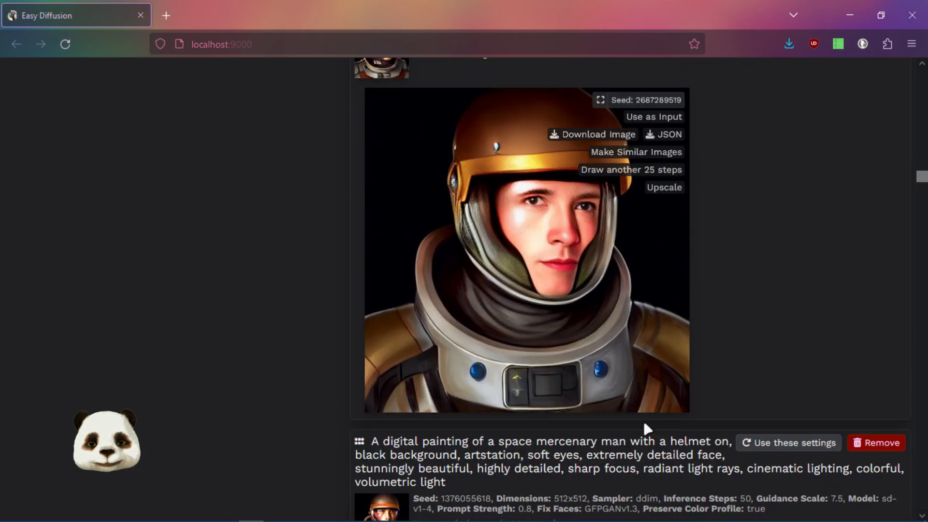
{"action": "scroll", "coordinate": [760, 423], "scroll_direction": "down", "scroll_amount": 2}
{"action": "mouse_move", "coordinate": [513, 321]}
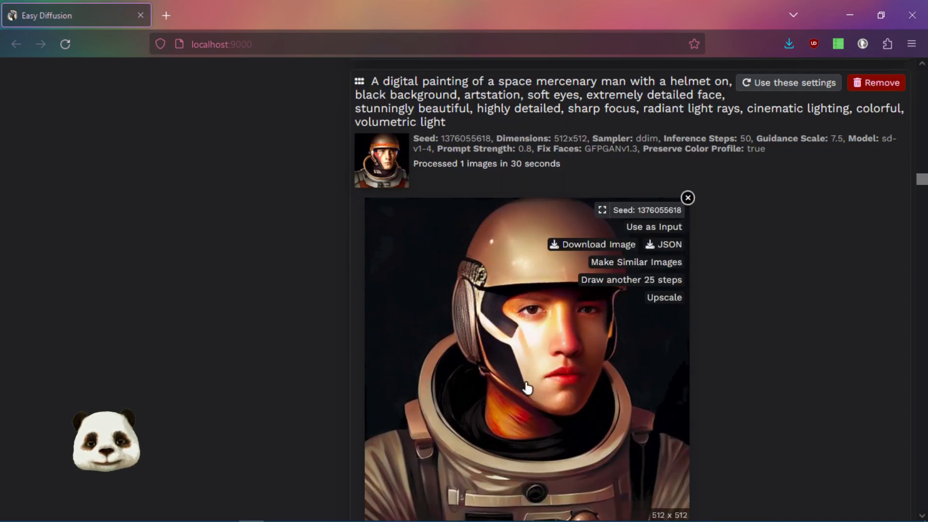
{"action": "scroll", "coordinate": [729, 423], "scroll_direction": "down", "scroll_amount": 3}
{"action": "scroll", "coordinate": [728, 422], "scroll_direction": "down", "scroll_amount": 9}
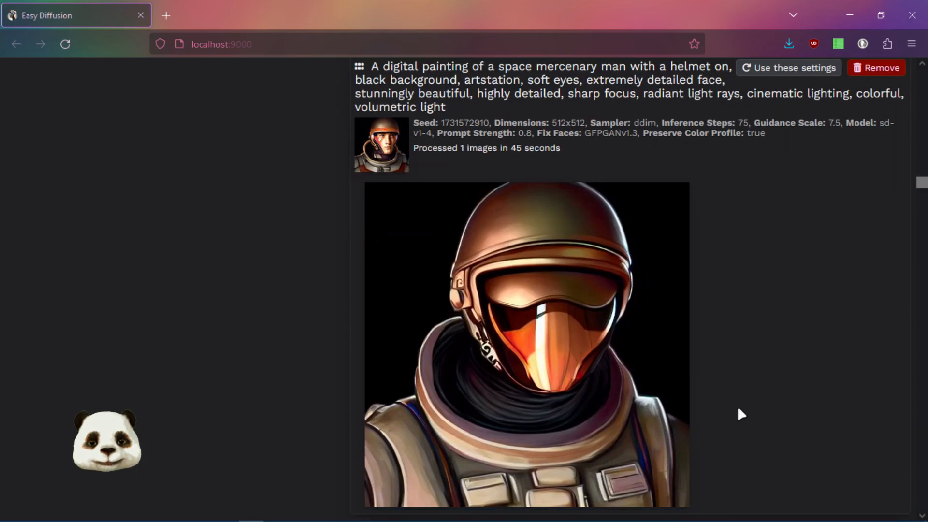
{"action": "scroll", "coordinate": [735, 395], "scroll_direction": "down", "scroll_amount": 7}
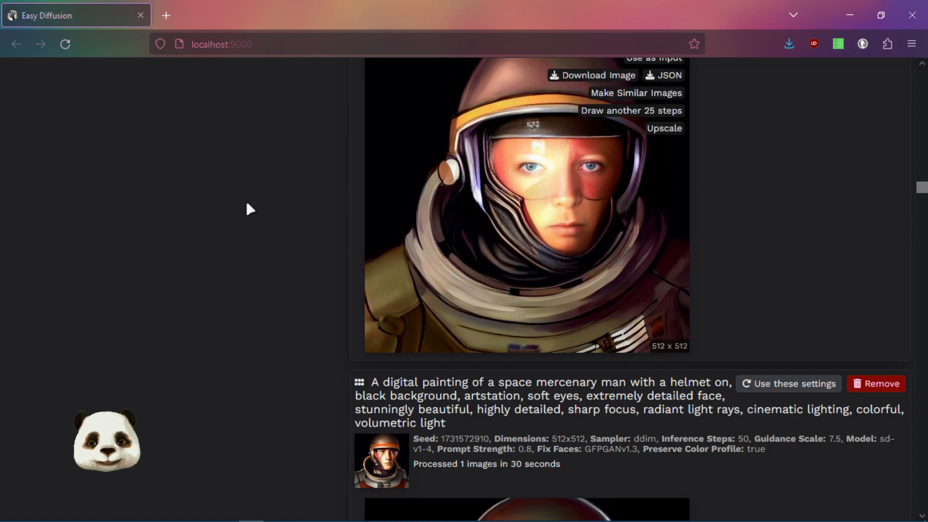
{"action": "scroll", "coordinate": [756, 327], "scroll_direction": "down", "scroll_amount": 5}
{"action": "scroll", "coordinate": [732, 329], "scroll_direction": "down", "scroll_amount": 6}
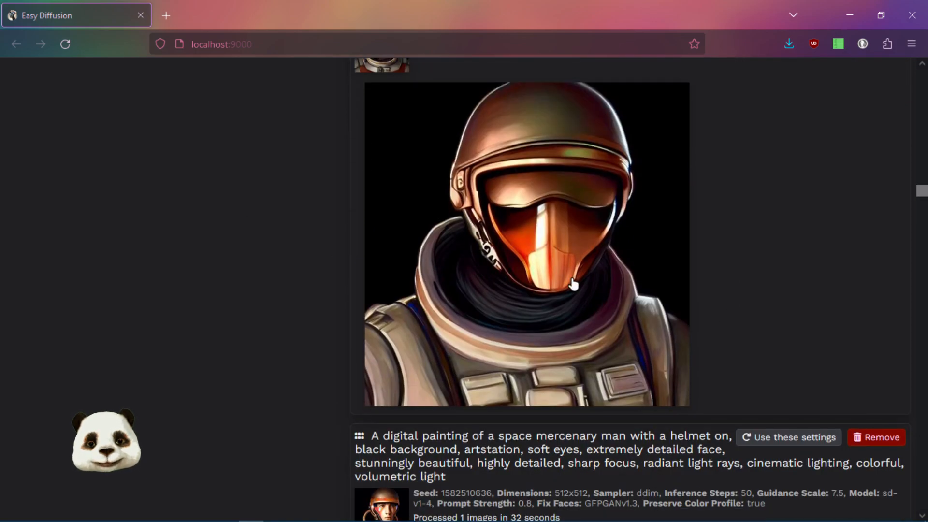
{"action": "scroll", "coordinate": [706, 309], "scroll_direction": "down", "scroll_amount": 5}
{"action": "scroll", "coordinate": [677, 370], "scroll_direction": "down", "scroll_amount": 3}
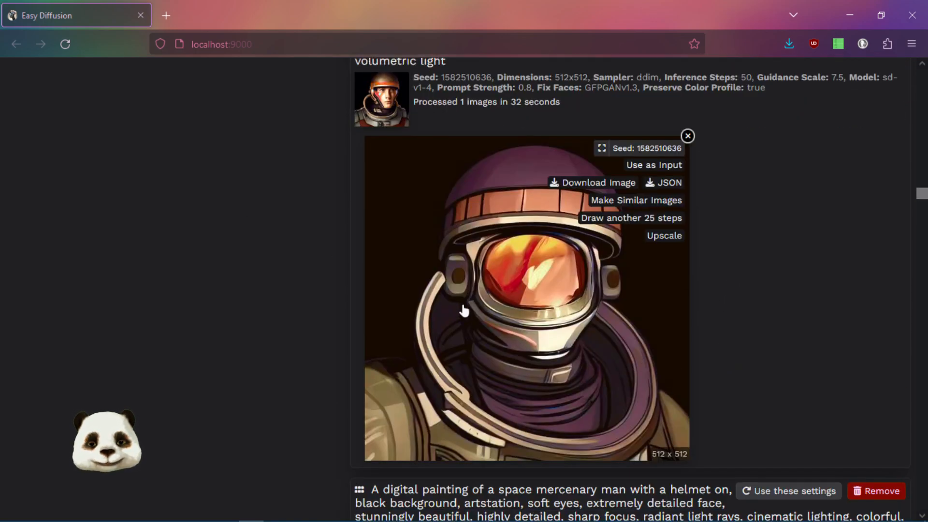
{"action": "scroll", "coordinate": [692, 364], "scroll_direction": "down", "scroll_amount": 2}
{"action": "scroll", "coordinate": [694, 358], "scroll_direction": "up", "scroll_amount": 1}
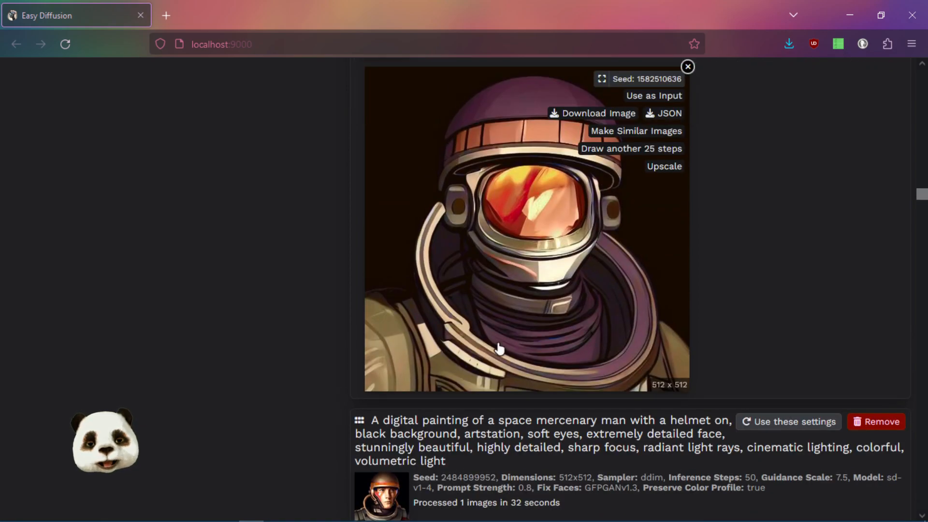
{"action": "scroll", "coordinate": [730, 388], "scroll_direction": "down", "scroll_amount": 2}
{"action": "scroll", "coordinate": [726, 382], "scroll_direction": "down", "scroll_amount": 4}
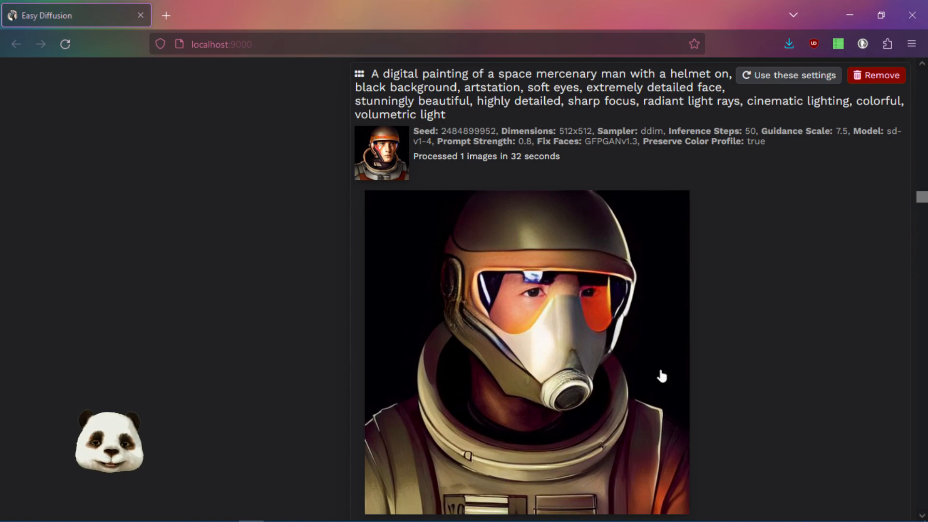
{"action": "mouse_move", "coordinate": [563, 283]}
{"action": "scroll", "coordinate": [588, 313], "scroll_direction": "down", "scroll_amount": 1}
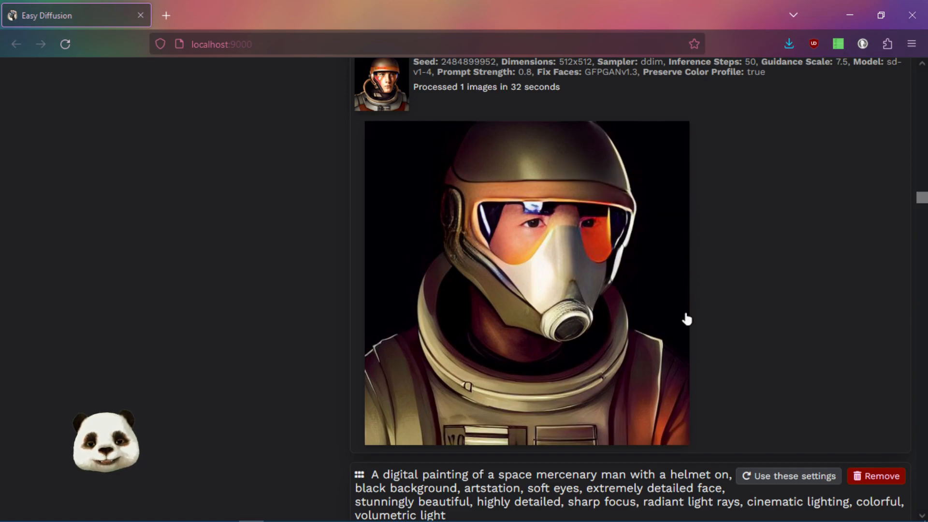
Examine the face mask, collar lettering and red suit panels of the portrait just above seed 174000119.
{"action": "scroll", "coordinate": [678, 379], "scroll_direction": "down", "scroll_amount": 3}
{"action": "scroll", "coordinate": [679, 369], "scroll_direction": "down", "scroll_amount": 4}
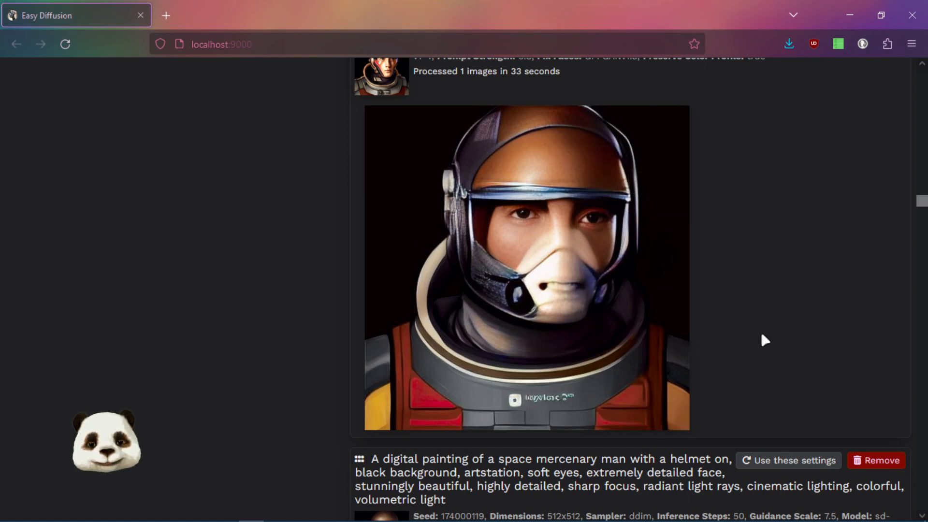
{"action": "scroll", "coordinate": [796, 317], "scroll_direction": "down", "scroll_amount": 1}
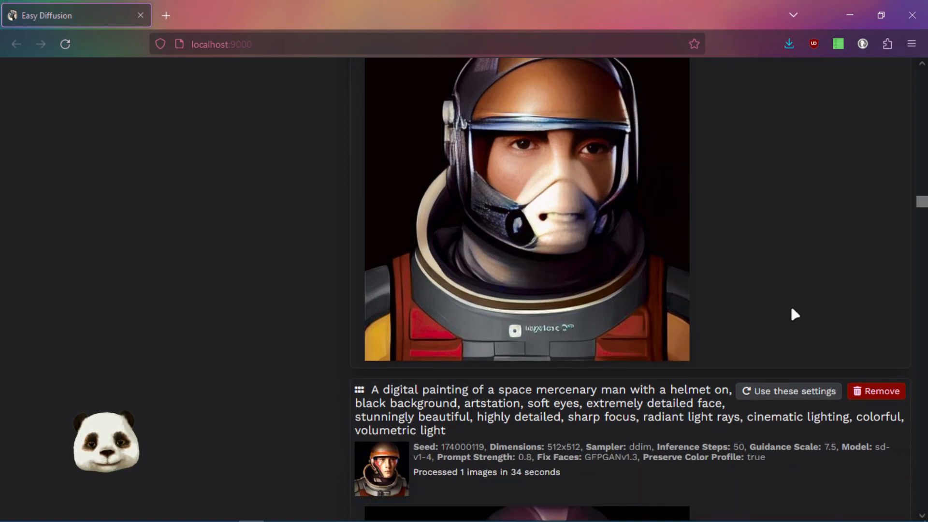
{"action": "scroll", "coordinate": [788, 305], "scroll_direction": "down", "scroll_amount": 3}
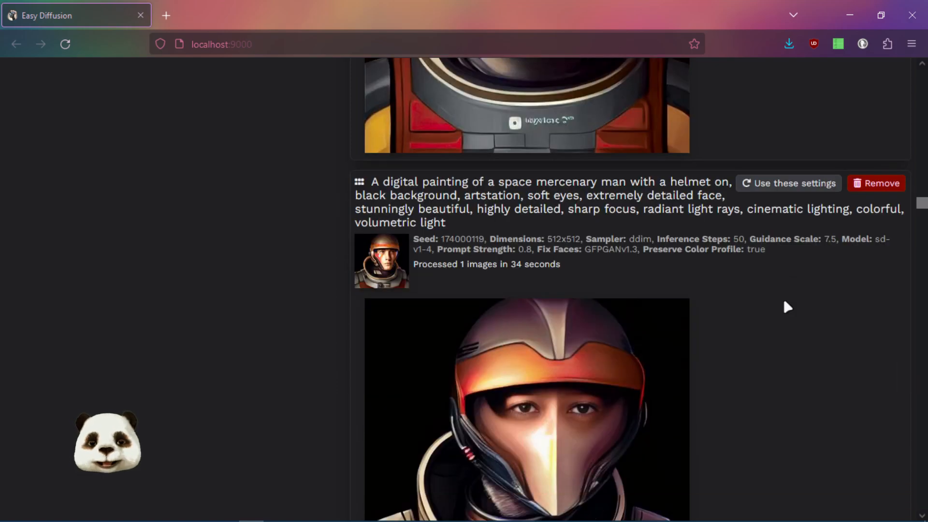
{"action": "scroll", "coordinate": [782, 296], "scroll_direction": "up", "scroll_amount": 2}
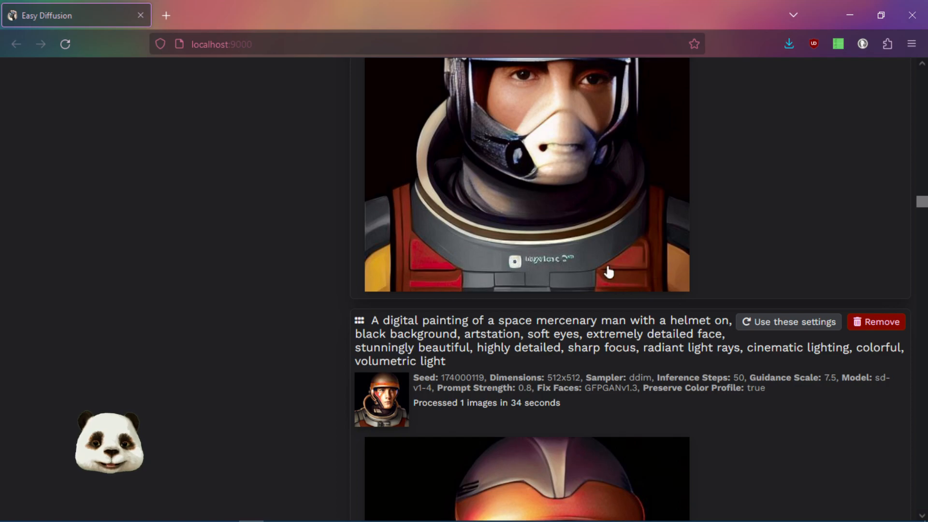
{"action": "mouse_move", "coordinate": [647, 255]}
{"action": "scroll", "coordinate": [663, 263], "scroll_direction": "down", "scroll_amount": 4}
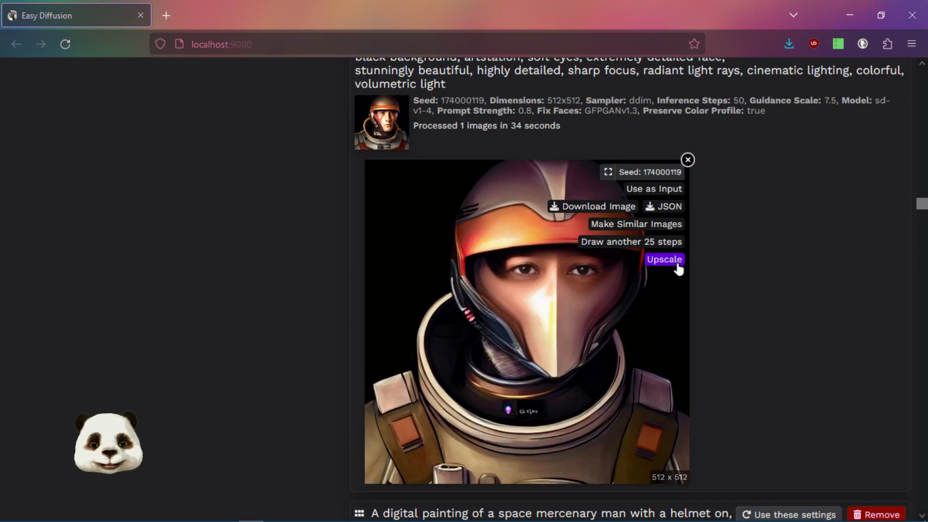
{"action": "scroll", "coordinate": [606, 260], "scroll_direction": "down", "scroll_amount": 1}
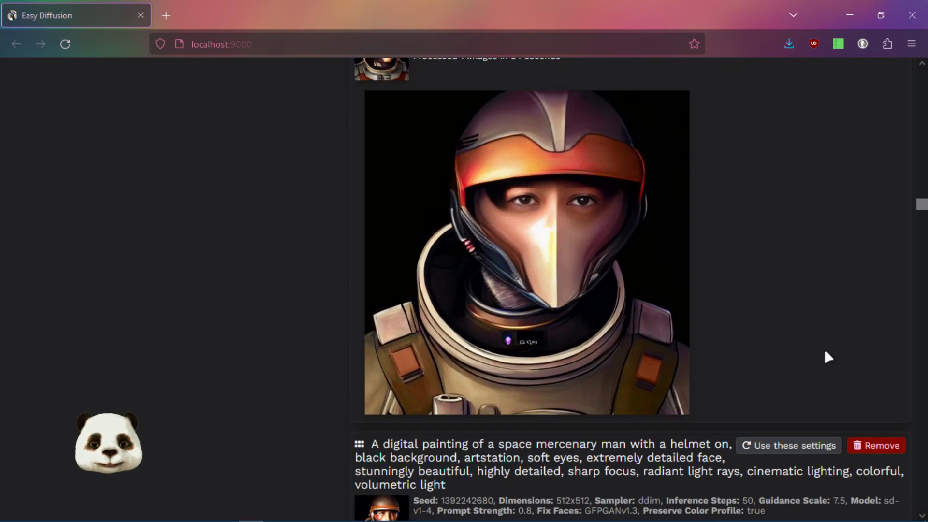
{"action": "scroll", "coordinate": [858, 358], "scroll_direction": "down", "scroll_amount": 6}
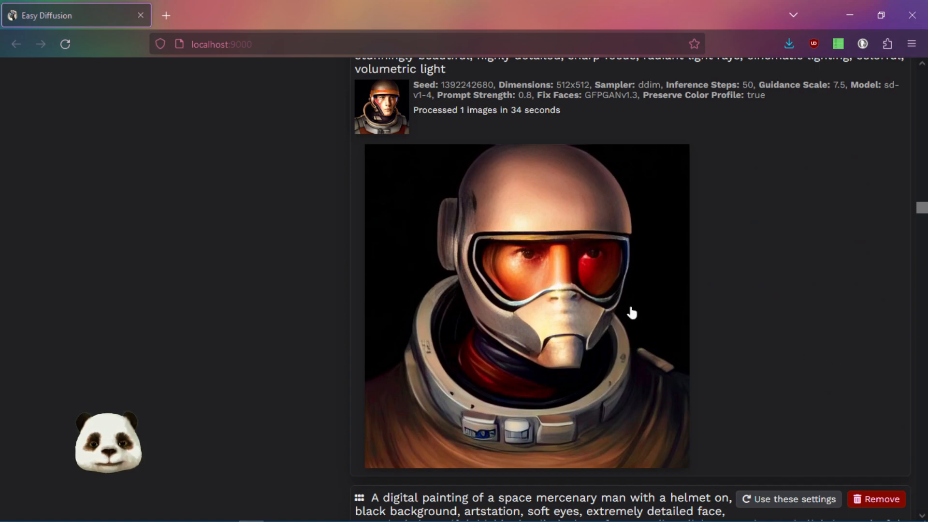
{"action": "mouse_move", "coordinate": [493, 283]}
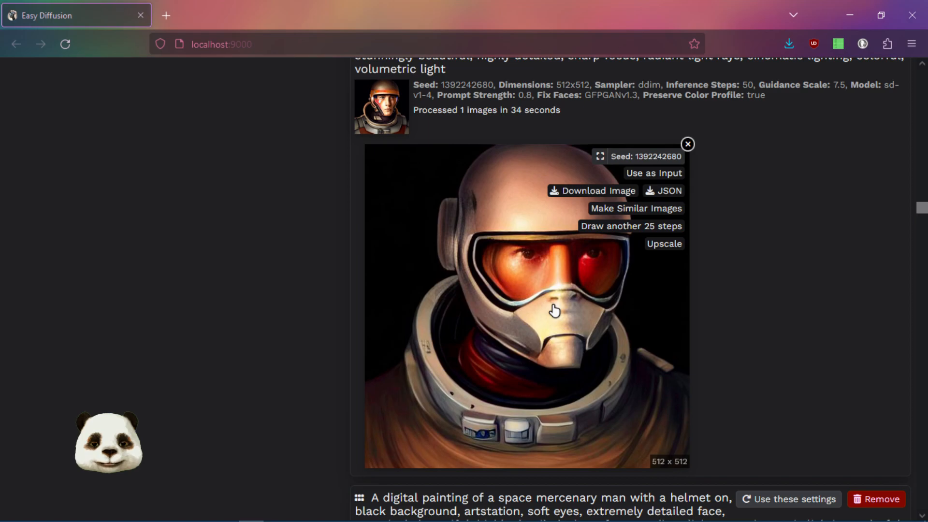
{"action": "scroll", "coordinate": [675, 349], "scroll_direction": "down", "scroll_amount": 10}
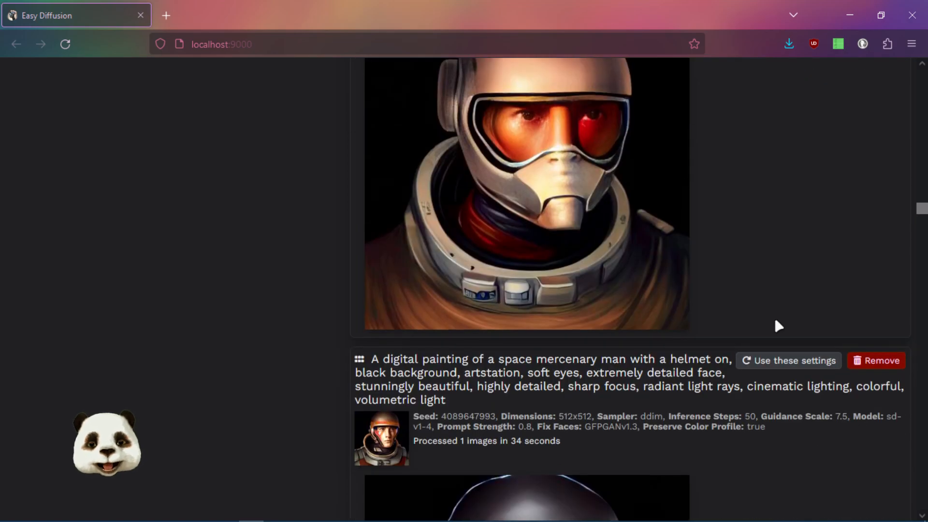
{"action": "scroll", "coordinate": [716, 304], "scroll_direction": "down", "scroll_amount": 5}
{"action": "scroll", "coordinate": [716, 309], "scroll_direction": "up", "scroll_amount": 3}
{"action": "scroll", "coordinate": [706, 332], "scroll_direction": "down", "scroll_amount": 7}
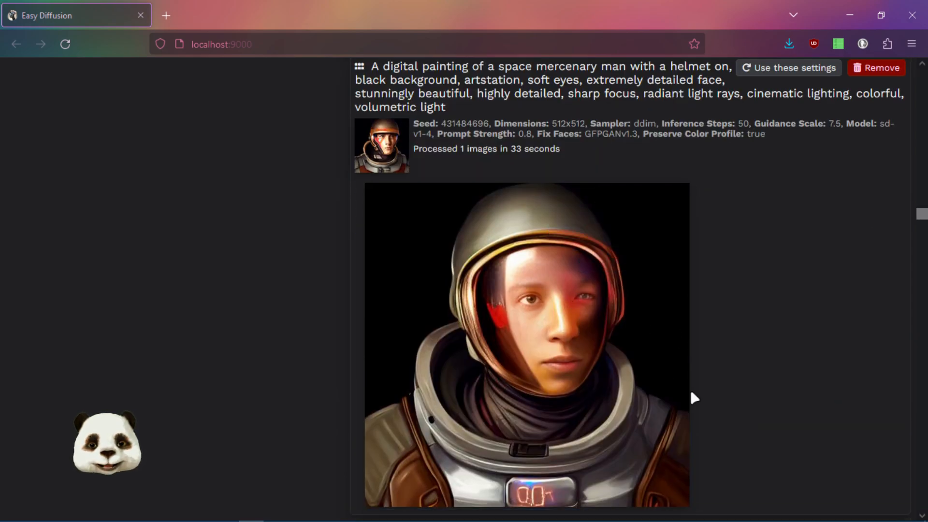
{"action": "scroll", "coordinate": [693, 397], "scroll_direction": "down", "scroll_amount": 10}
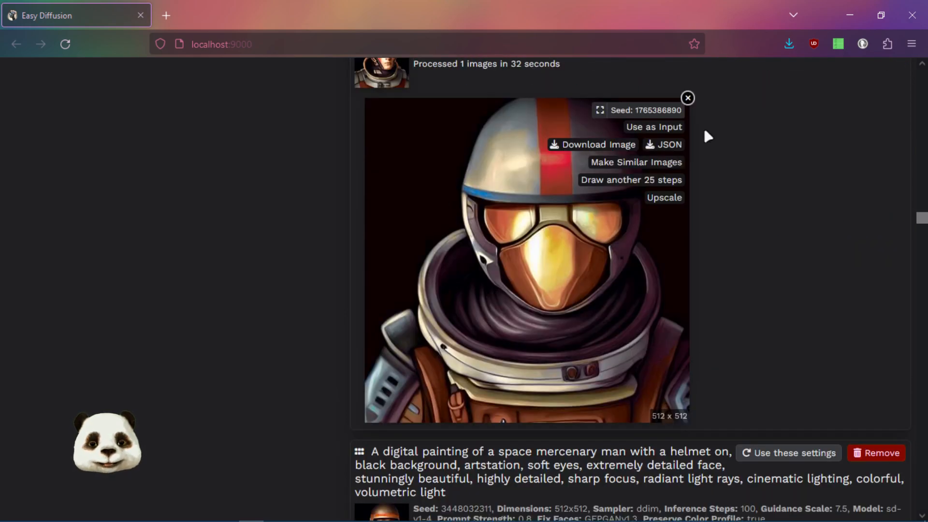
{"action": "scroll", "coordinate": [780, 308], "scroll_direction": "up", "scroll_amount": 1}
{"action": "mouse_move", "coordinate": [387, 125]}
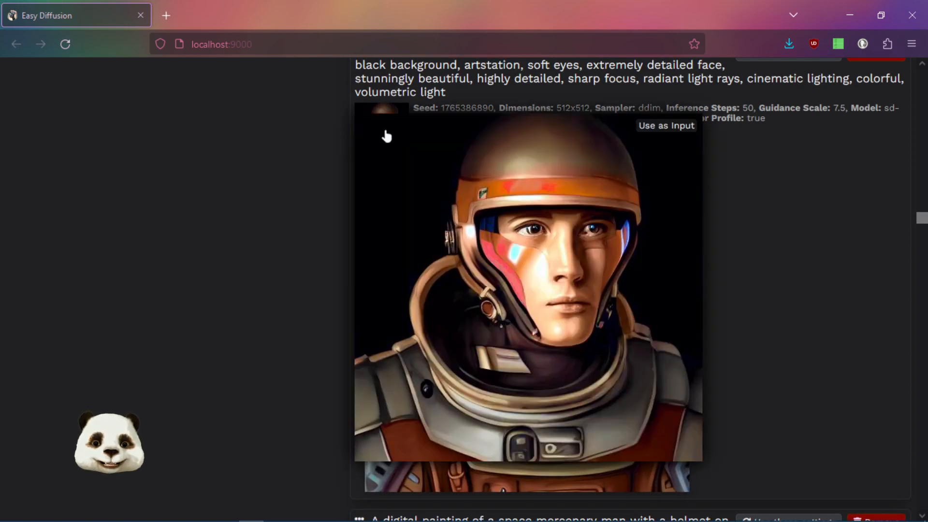
{"action": "scroll", "coordinate": [255, 259], "scroll_direction": "down", "scroll_amount": 8}
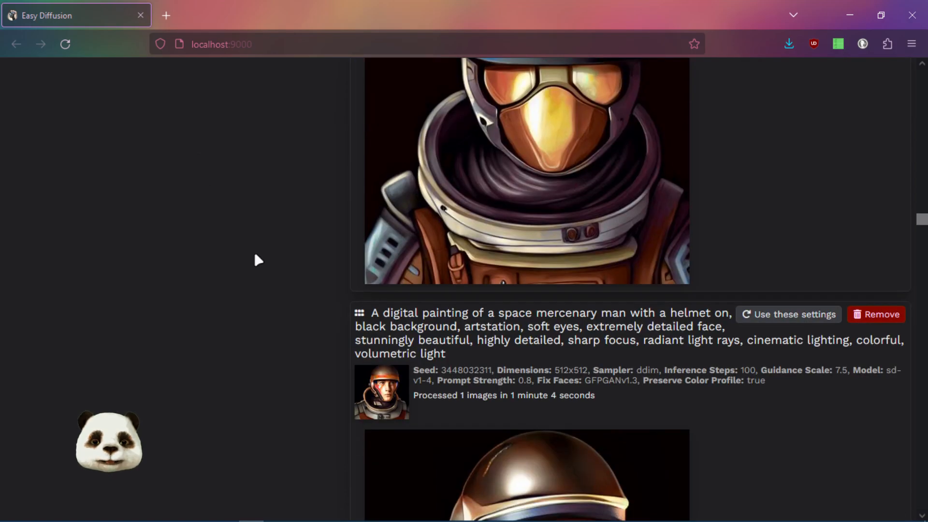
{"action": "scroll", "coordinate": [296, 236], "scroll_direction": "down", "scroll_amount": 3}
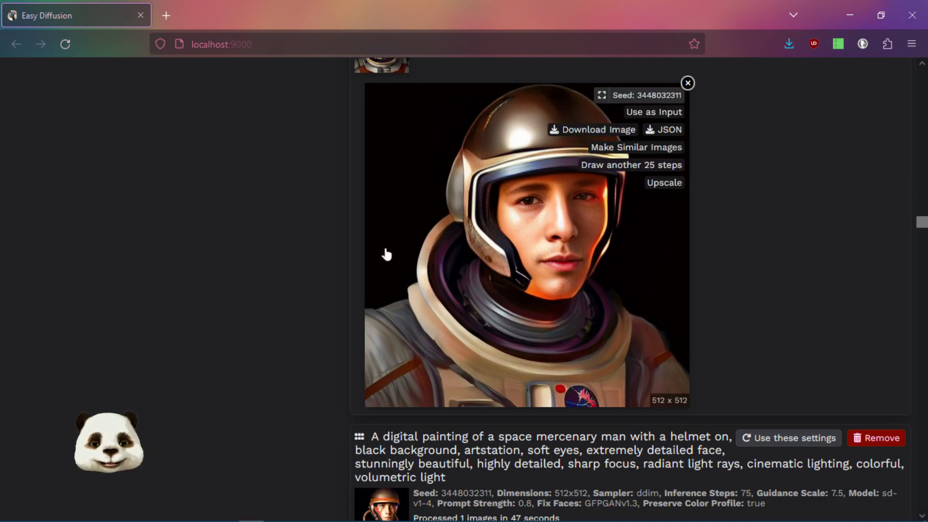
{"action": "scroll", "coordinate": [356, 325], "scroll_direction": "down", "scroll_amount": 8}
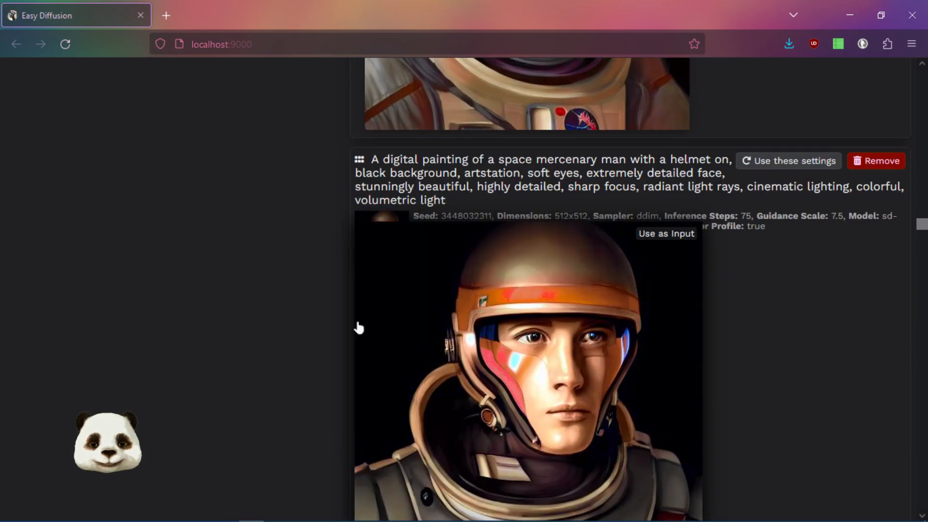
{"action": "scroll", "coordinate": [274, 339], "scroll_direction": "down", "scroll_amount": 10}
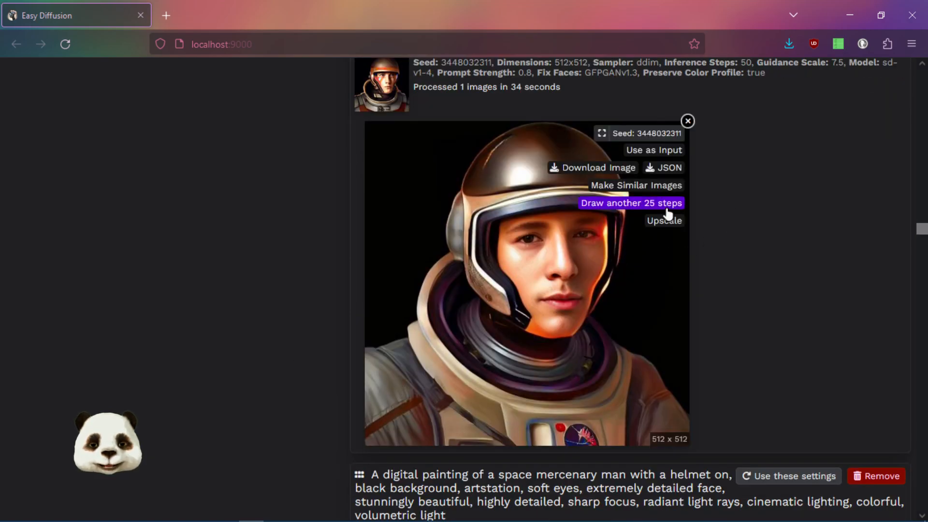
{"action": "scroll", "coordinate": [787, 329], "scroll_direction": "down", "scroll_amount": 2}
{"action": "scroll", "coordinate": [805, 318], "scroll_direction": "down", "scroll_amount": 1}
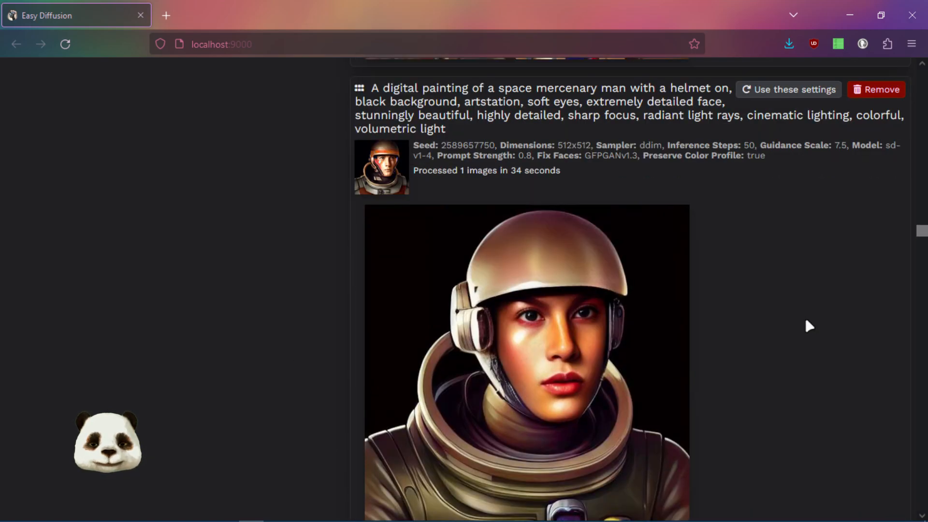
{"action": "scroll", "coordinate": [806, 318], "scroll_direction": "up", "scroll_amount": 5}
{"action": "scroll", "coordinate": [808, 319], "scroll_direction": "down", "scroll_amount": 6}
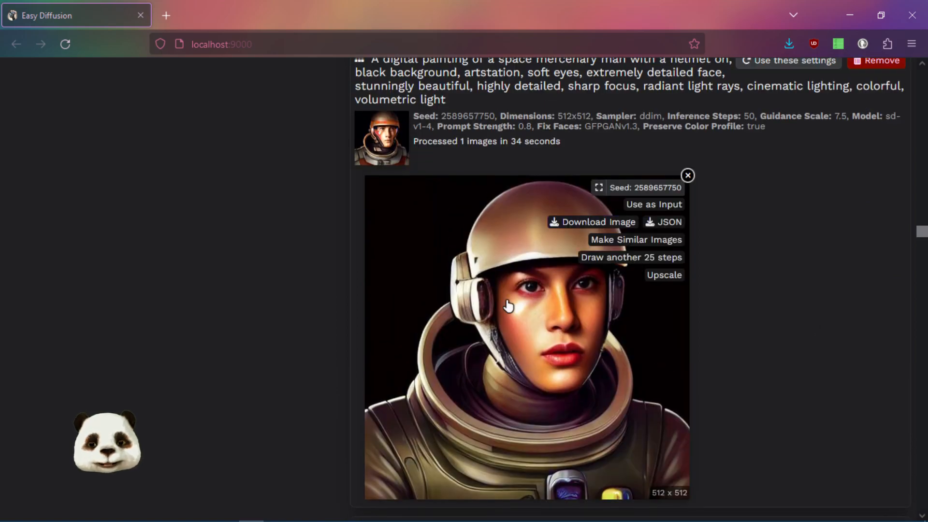
{"action": "scroll", "coordinate": [764, 377], "scroll_direction": "down", "scroll_amount": 3}
{"action": "scroll", "coordinate": [763, 374], "scroll_direction": "down", "scroll_amount": 3}
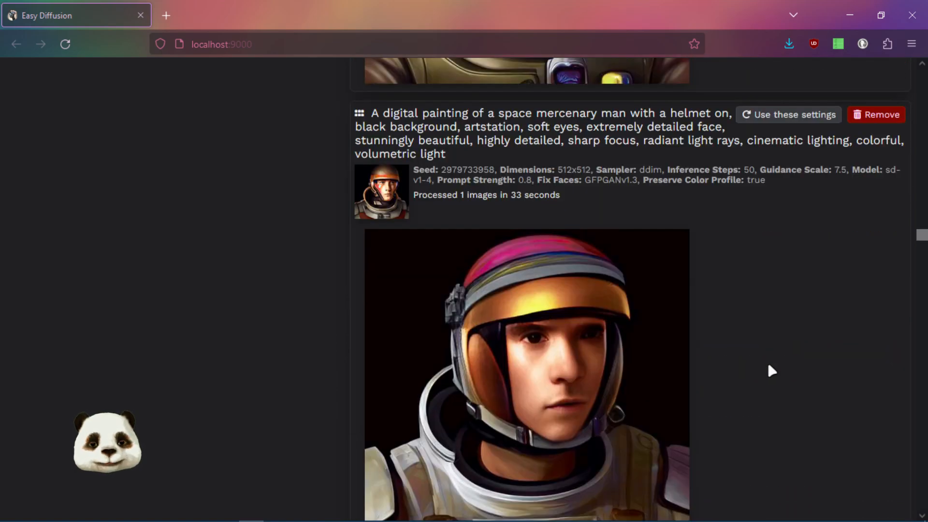
{"action": "scroll", "coordinate": [769, 364], "scroll_direction": "up", "scroll_amount": 5}
{"action": "scroll", "coordinate": [615, 388], "scroll_direction": "down", "scroll_amount": 3}
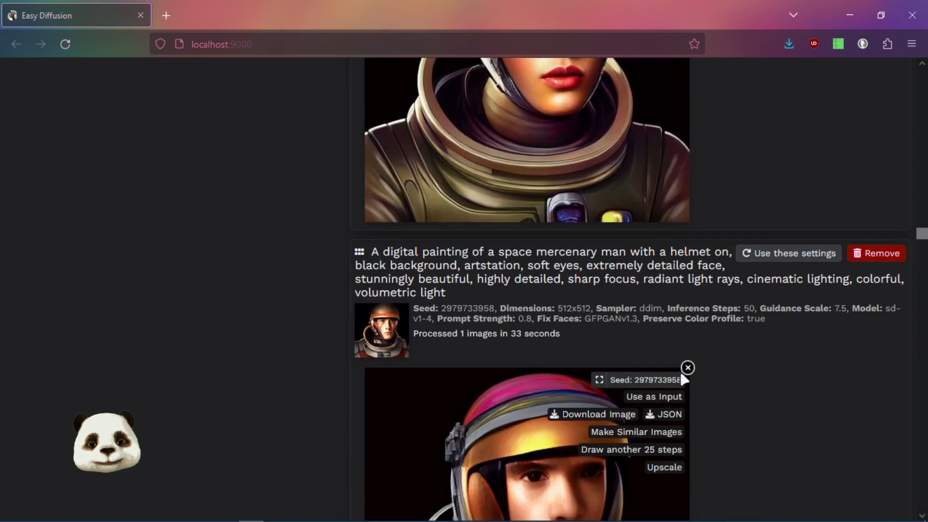
{"action": "scroll", "coordinate": [682, 378], "scroll_direction": "down", "scroll_amount": 2}
{"action": "scroll", "coordinate": [681, 377], "scroll_direction": "down", "scroll_amount": 7}
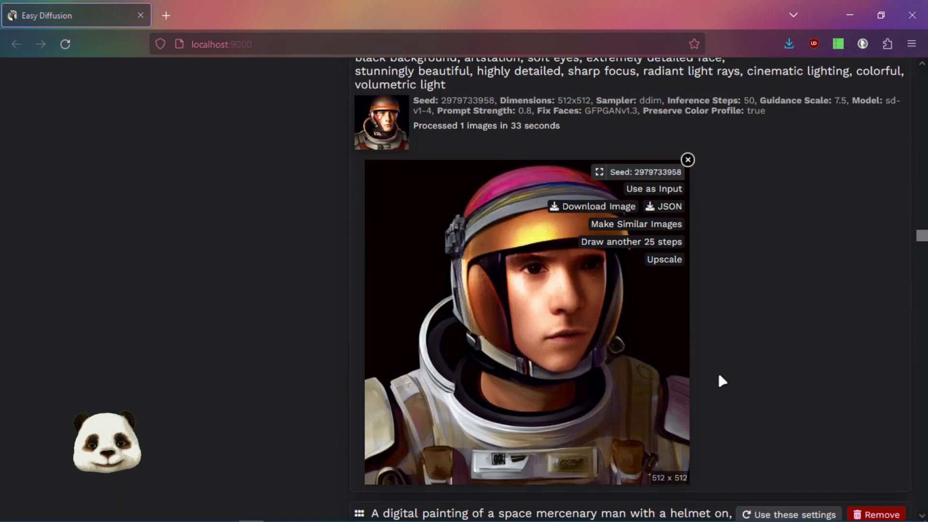
{"action": "scroll", "coordinate": [763, 367], "scroll_direction": "down", "scroll_amount": 3}
{"action": "scroll", "coordinate": [691, 358], "scroll_direction": "up", "scroll_amount": 3}
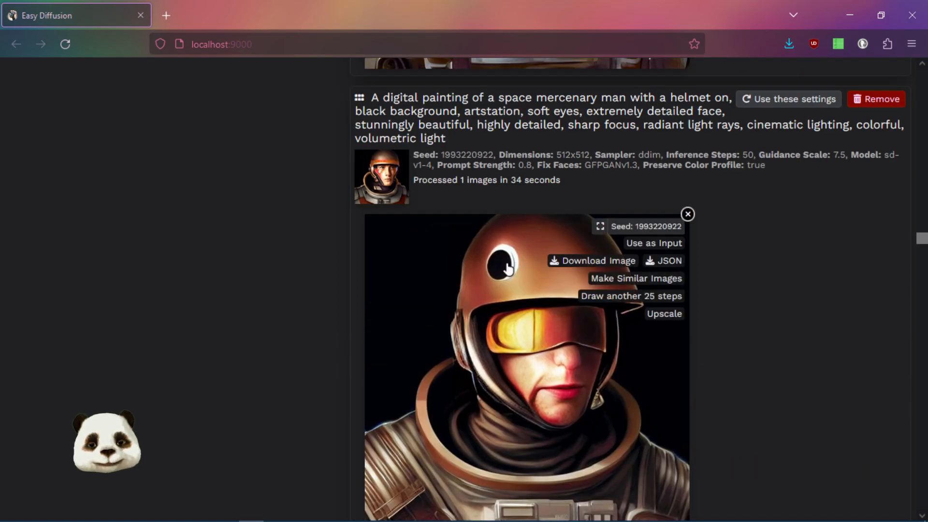
{"action": "scroll", "coordinate": [773, 372], "scroll_direction": "down", "scroll_amount": 6}
{"action": "scroll", "coordinate": [821, 367], "scroll_direction": "down", "scroll_amount": 3}
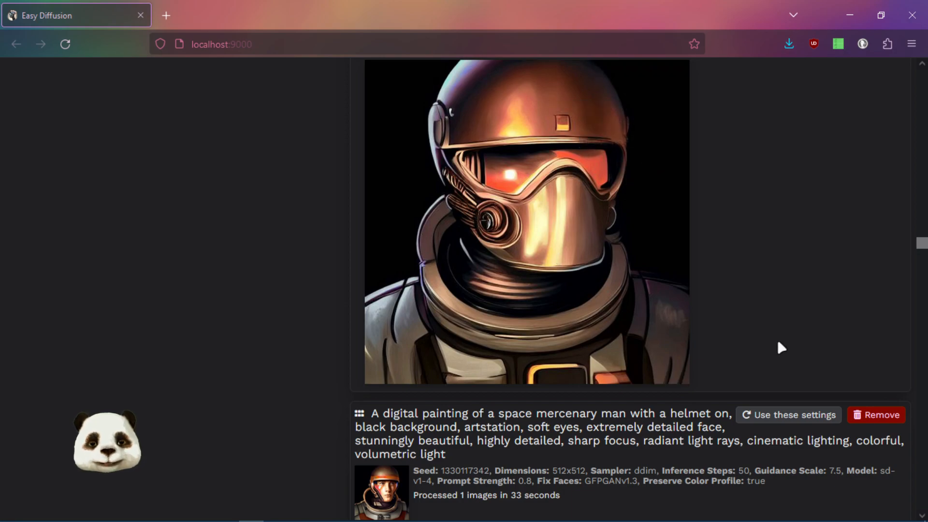
{"action": "scroll", "coordinate": [768, 333], "scroll_direction": "down", "scroll_amount": 4}
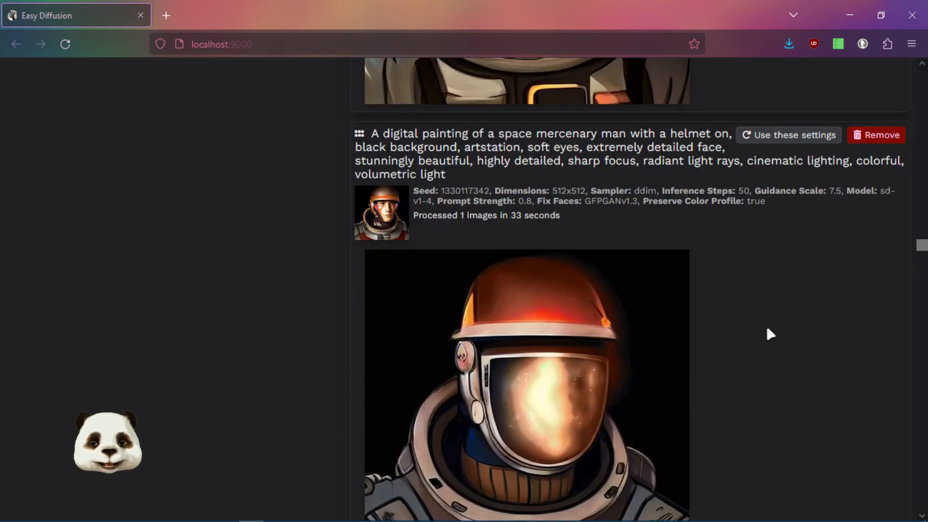
{"action": "scroll", "coordinate": [771, 328], "scroll_direction": "down", "scroll_amount": 2}
{"action": "scroll", "coordinate": [567, 224], "scroll_direction": "down", "scroll_amount": 1}
{"action": "scroll", "coordinate": [341, 309], "scroll_direction": "down", "scroll_amount": 6}
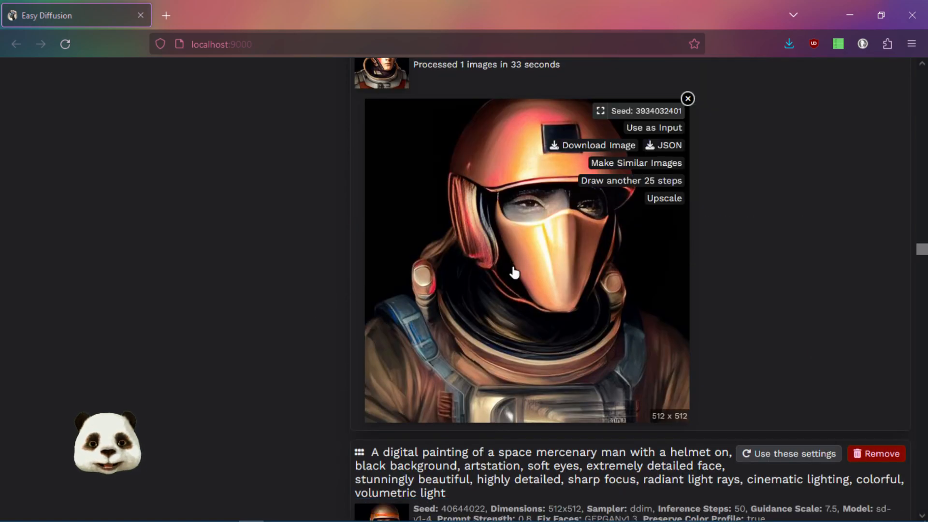
{"action": "scroll", "coordinate": [312, 344], "scroll_direction": "down", "scroll_amount": 1}
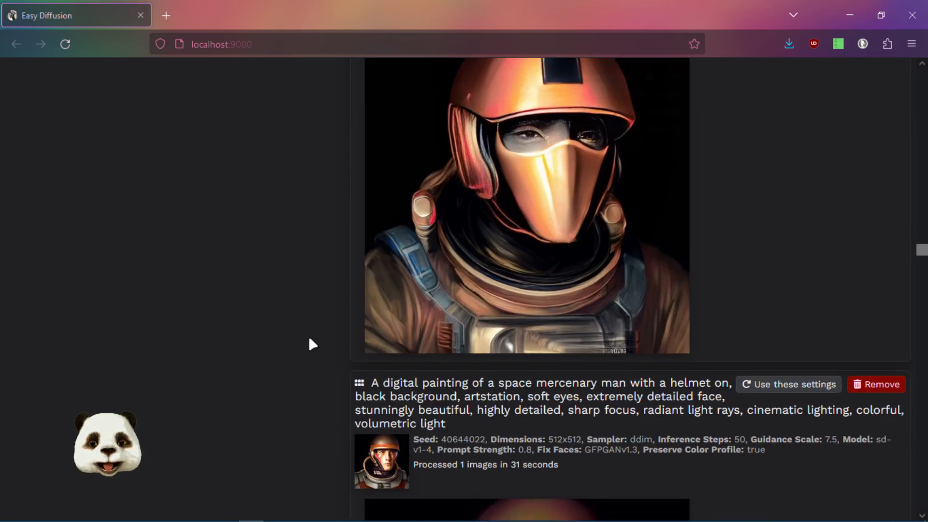
{"action": "scroll", "coordinate": [310, 341], "scroll_direction": "down", "scroll_amount": 5}
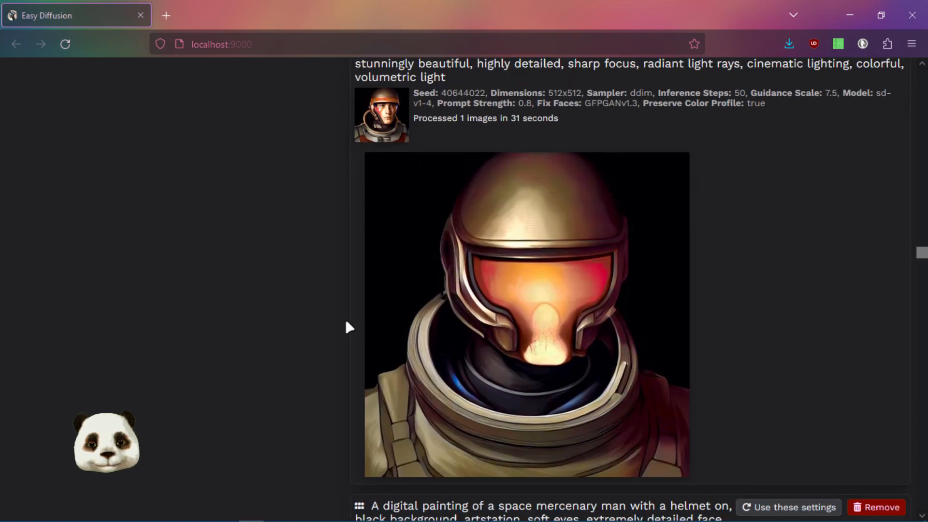
{"action": "scroll", "coordinate": [324, 335], "scroll_direction": "down", "scroll_amount": 6}
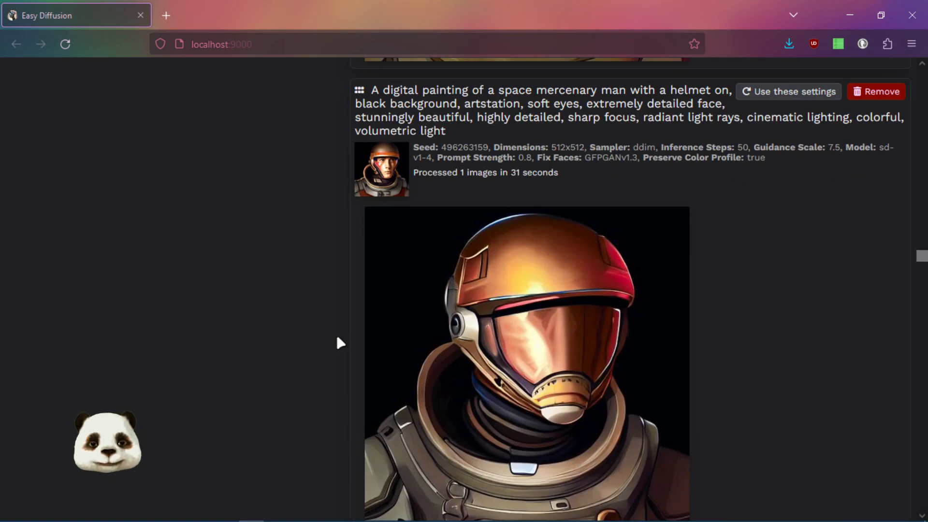
{"action": "scroll", "coordinate": [604, 362], "scroll_direction": "down", "scroll_amount": 7}
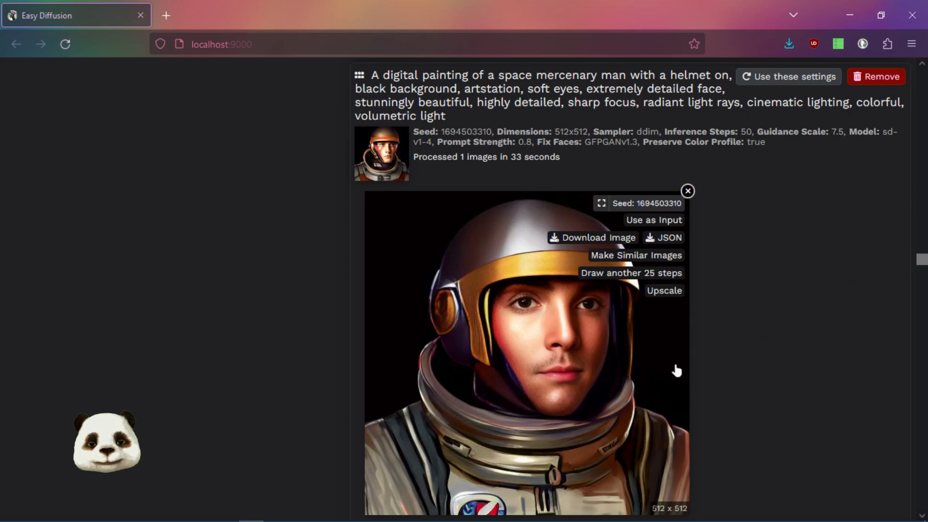
{"action": "scroll", "coordinate": [675, 370], "scroll_direction": "down", "scroll_amount": 1}
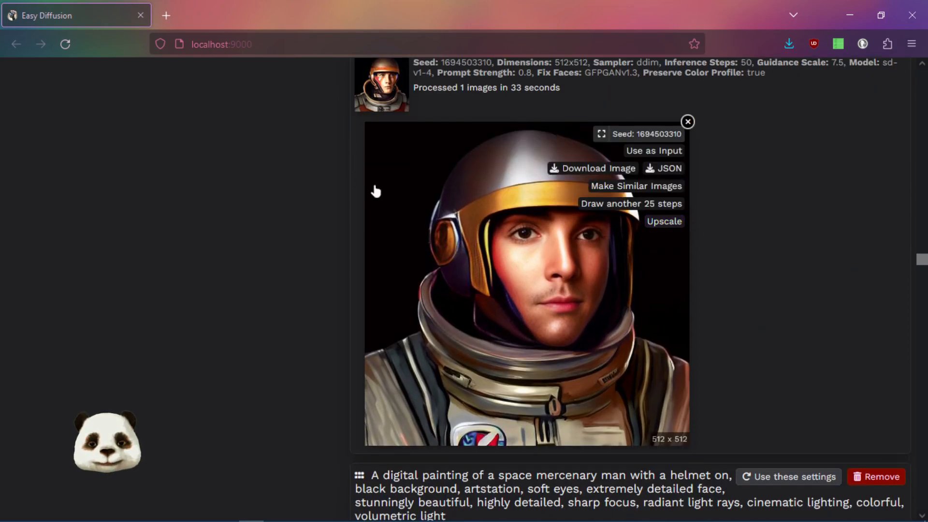
{"action": "scroll", "coordinate": [850, 314], "scroll_direction": "down", "scroll_amount": 5}
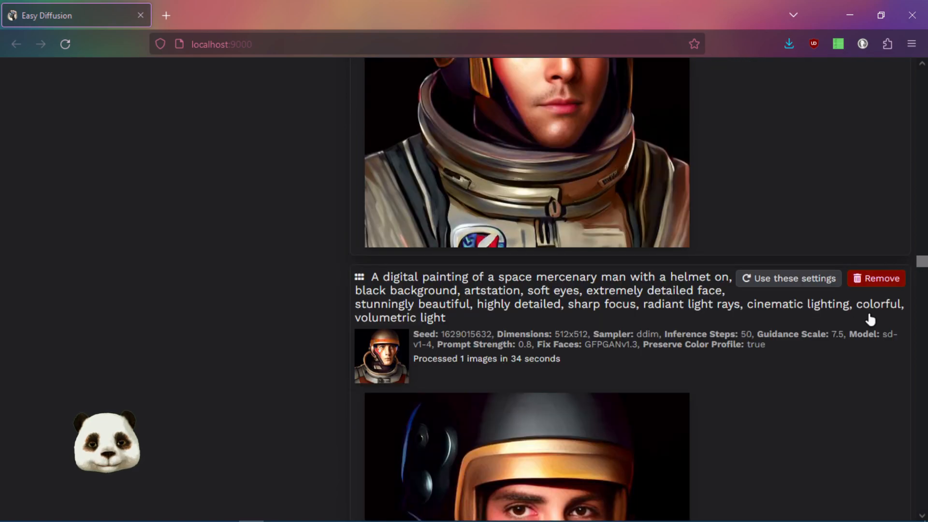
{"action": "scroll", "coordinate": [865, 314], "scroll_direction": "down", "scroll_amount": 7}
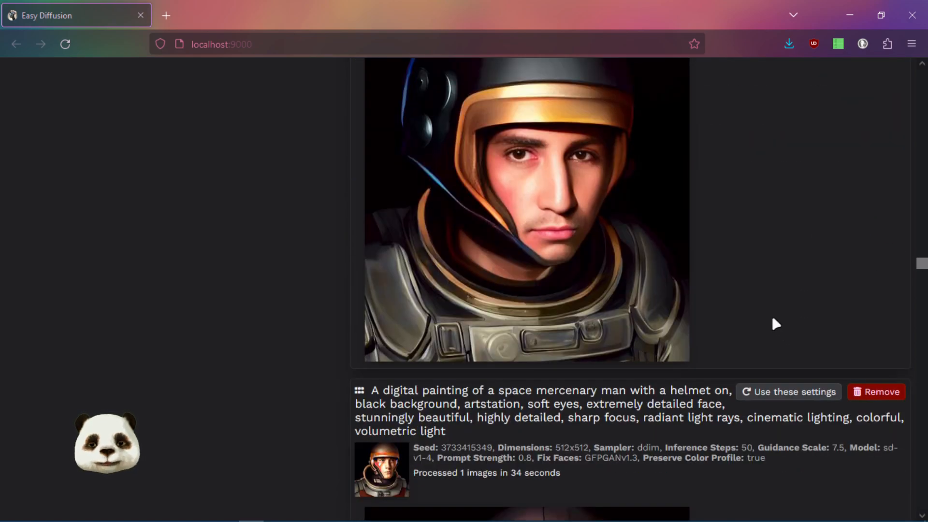
{"action": "scroll", "coordinate": [764, 324], "scroll_direction": "down", "scroll_amount": 3}
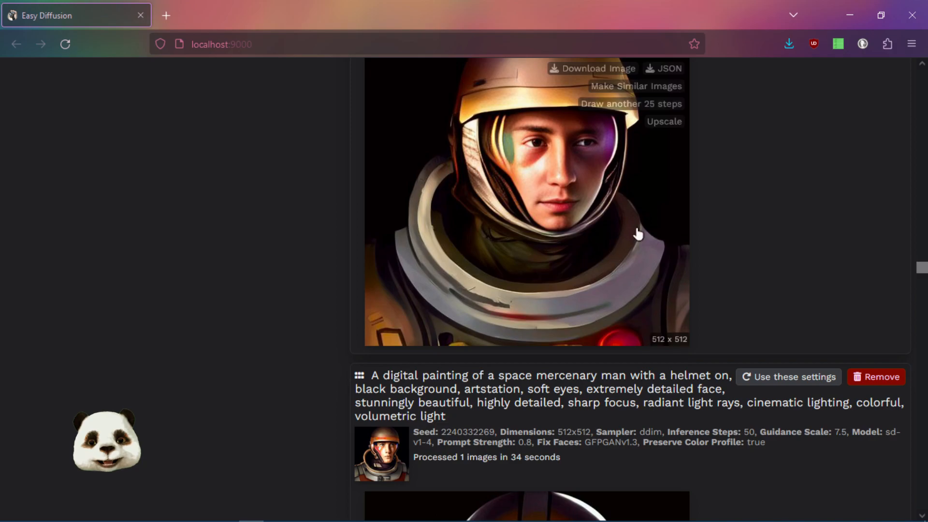
{"action": "scroll", "coordinate": [778, 285], "scroll_direction": "down", "scroll_amount": 5}
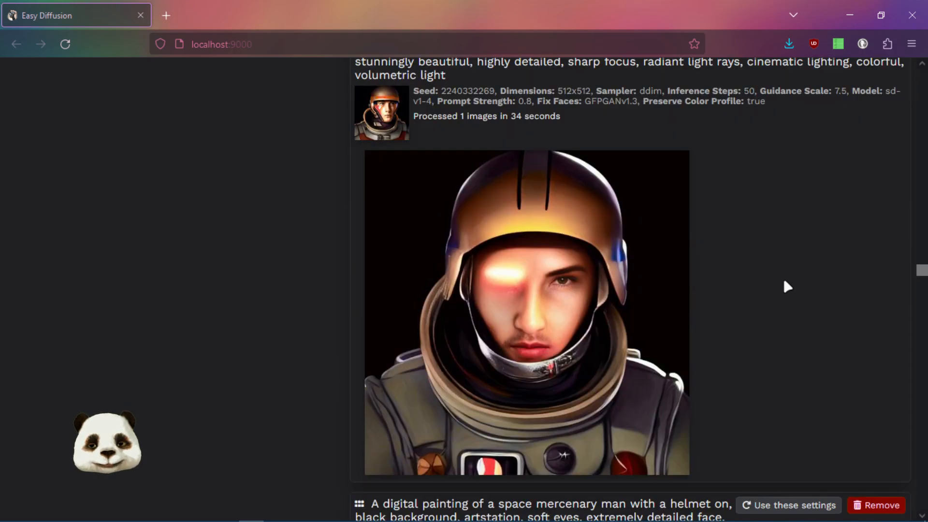
{"action": "mouse_move", "coordinate": [562, 227]}
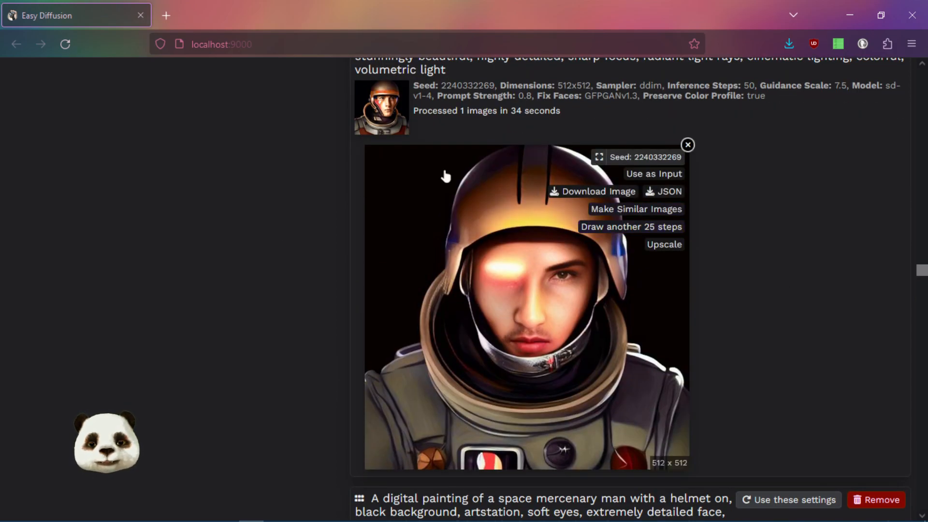
Compare the faces and helmets in the five-image batch with seeds 7450497 down to 7450493, made at prompt strength 0.7.
{"action": "scroll", "coordinate": [570, 190], "scroll_direction": "down", "scroll_amount": 5}
{"action": "scroll", "coordinate": [628, 203], "scroll_direction": "down", "scroll_amount": 2}
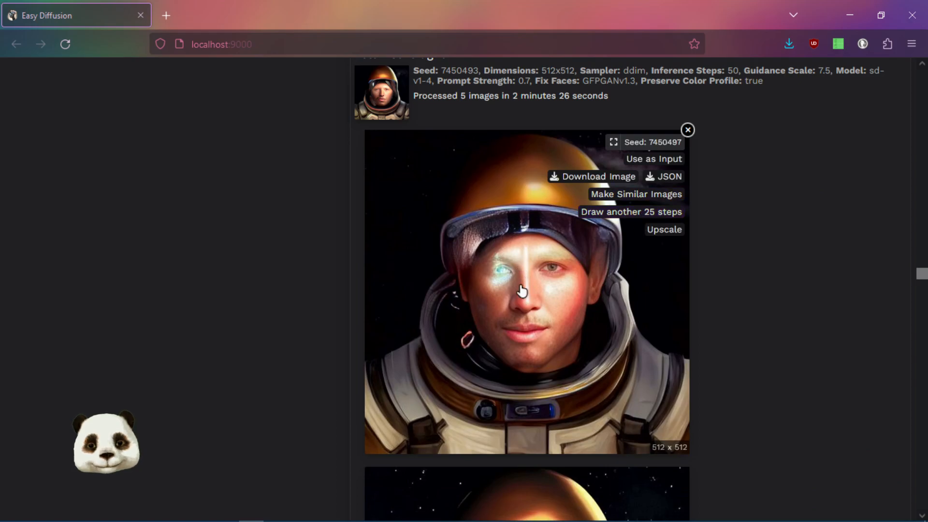
{"action": "scroll", "coordinate": [518, 411], "scroll_direction": "down", "scroll_amount": 3}
{"action": "scroll", "coordinate": [519, 377], "scroll_direction": "up", "scroll_amount": 3}
{"action": "scroll", "coordinate": [607, 341], "scroll_direction": "down", "scroll_amount": 3}
{"action": "scroll", "coordinate": [608, 342], "scroll_direction": "down", "scroll_amount": 4}
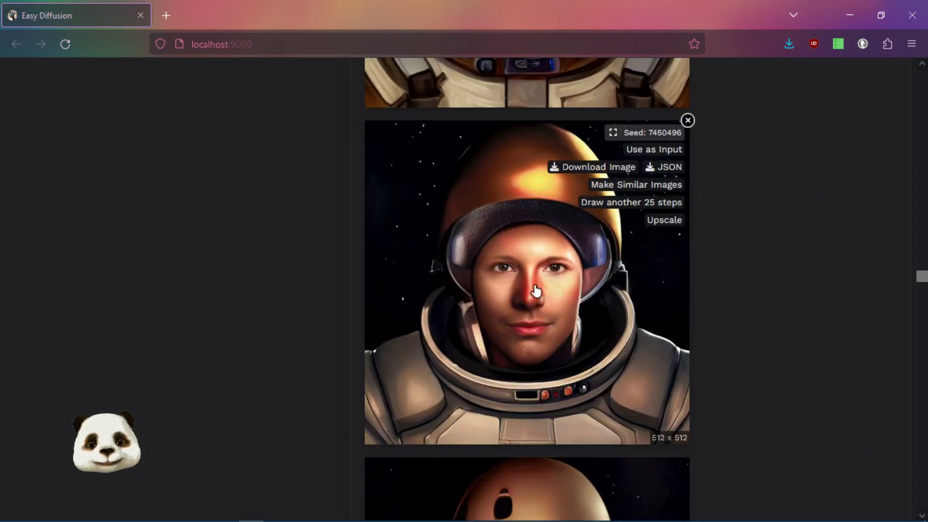
{"action": "scroll", "coordinate": [709, 302], "scroll_direction": "down", "scroll_amount": 7}
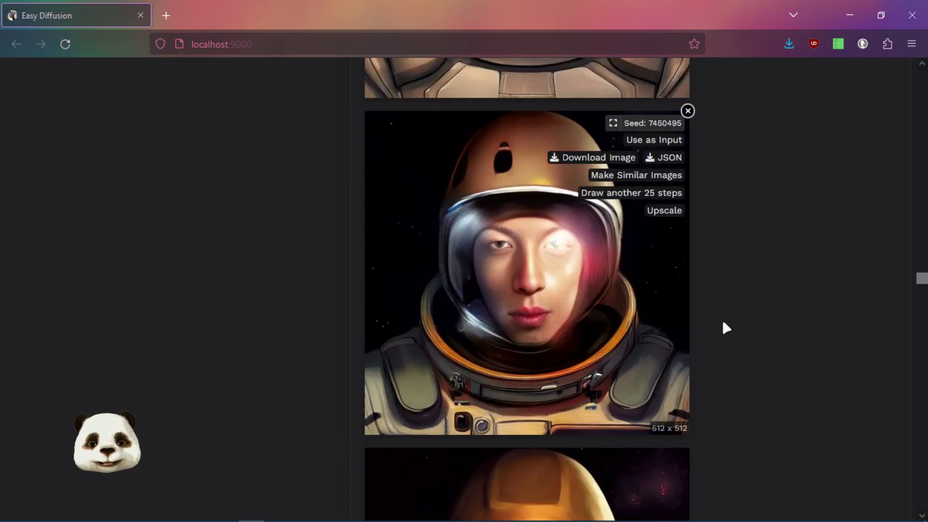
{"action": "scroll", "coordinate": [744, 342], "scroll_direction": "down", "scroll_amount": 8}
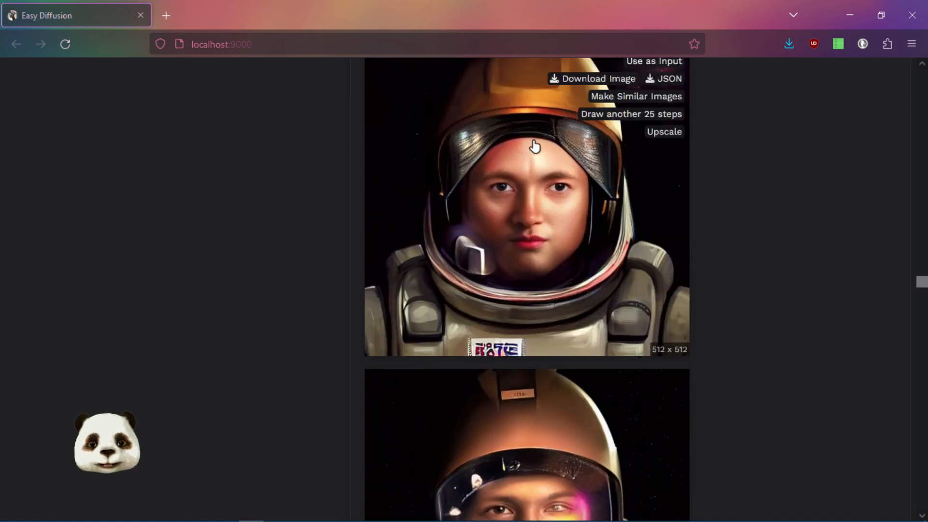
{"action": "scroll", "coordinate": [718, 363], "scroll_direction": "down", "scroll_amount": 3}
{"action": "scroll", "coordinate": [692, 359], "scroll_direction": "down", "scroll_amount": 3}
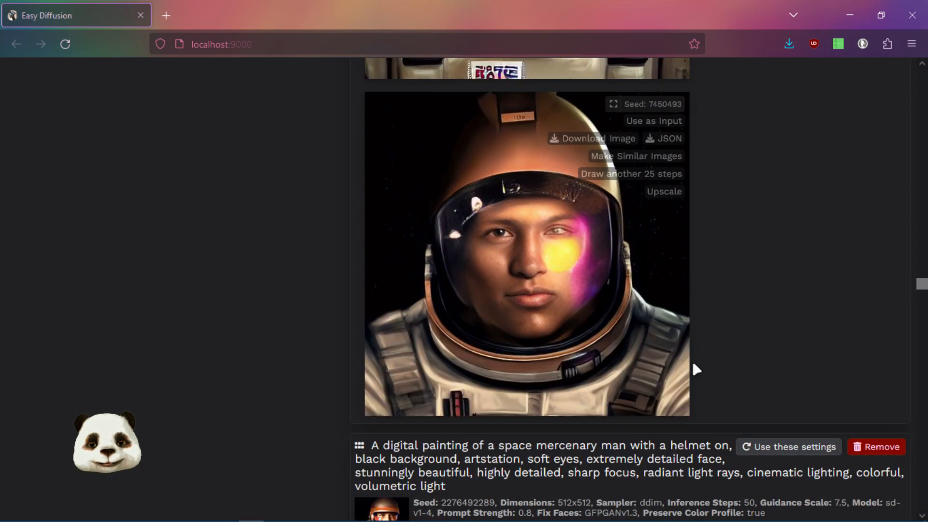
{"action": "scroll", "coordinate": [652, 353], "scroll_direction": "down", "scroll_amount": 8}
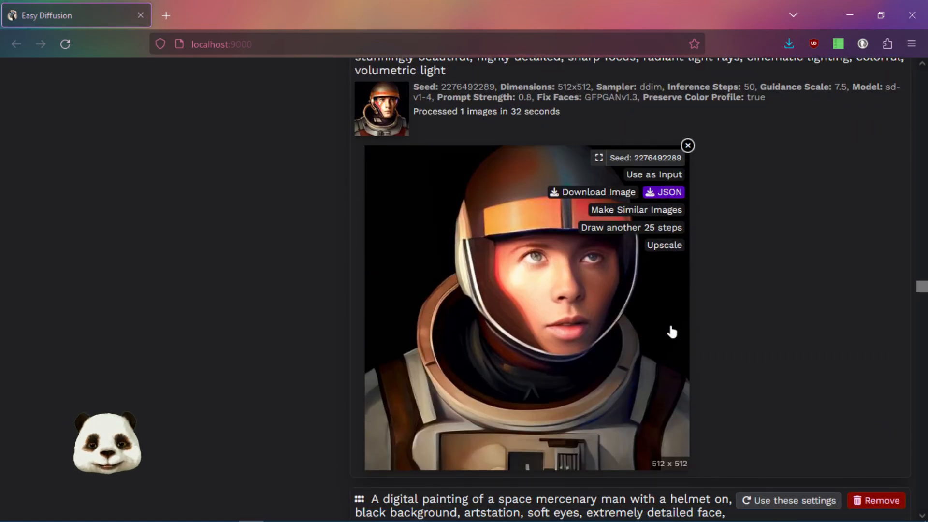
{"action": "scroll", "coordinate": [551, 214], "scroll_direction": "down", "scroll_amount": 2}
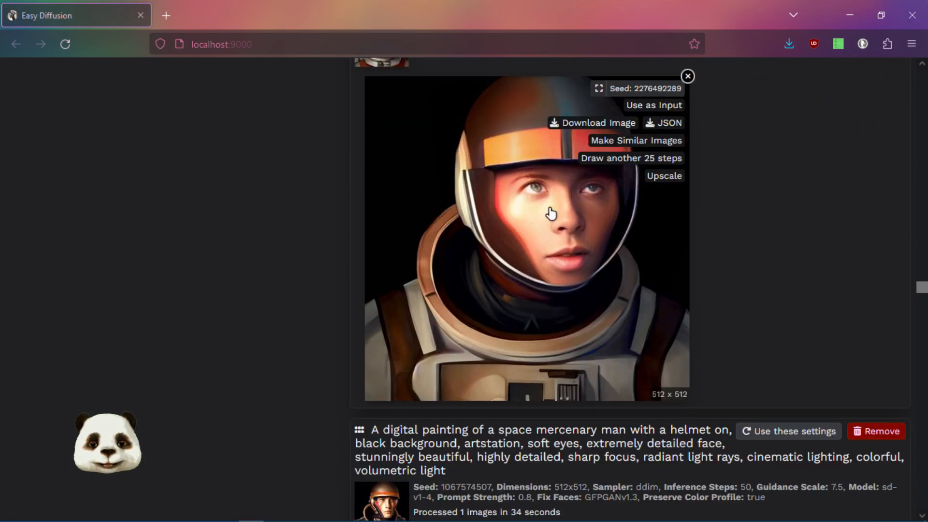
{"action": "scroll", "coordinate": [582, 245], "scroll_direction": "down", "scroll_amount": 3}
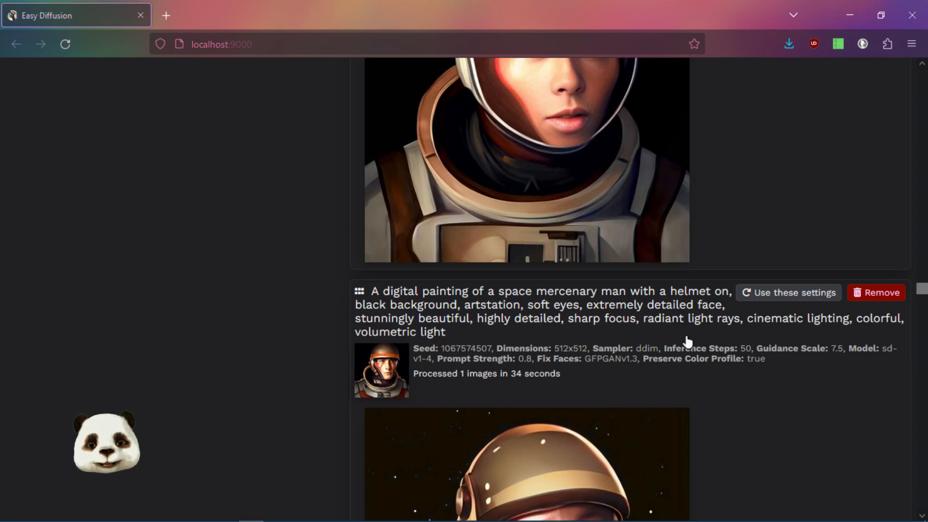
{"action": "scroll", "coordinate": [689, 338], "scroll_direction": "down", "scroll_amount": 3}
{"action": "scroll", "coordinate": [693, 334], "scroll_direction": "down", "scroll_amount": 3}
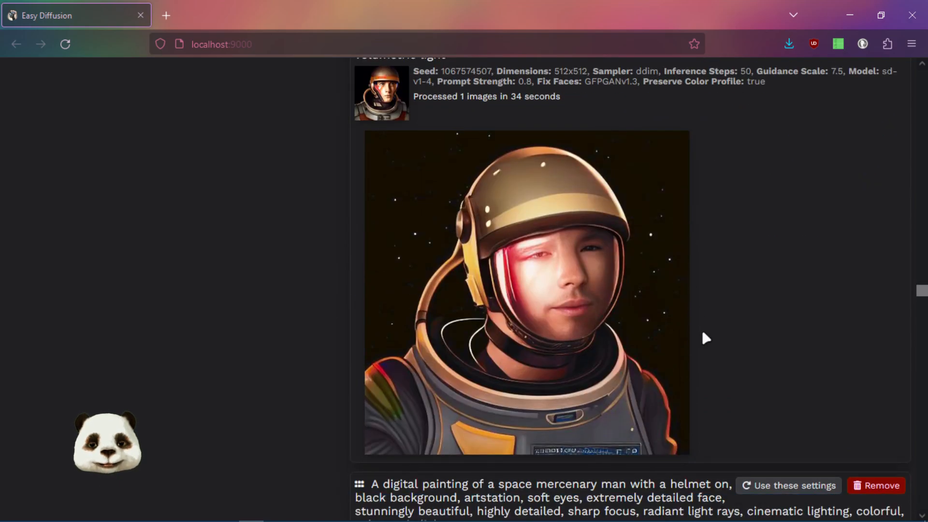
{"action": "scroll", "coordinate": [702, 333], "scroll_direction": "down", "scroll_amount": 9}
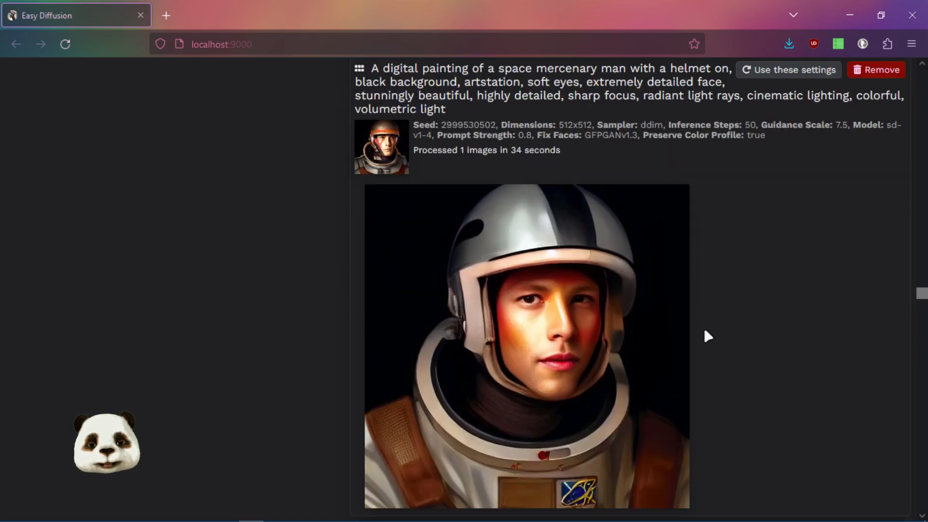
{"action": "scroll", "coordinate": [704, 333], "scroll_direction": "down", "scroll_amount": 1}
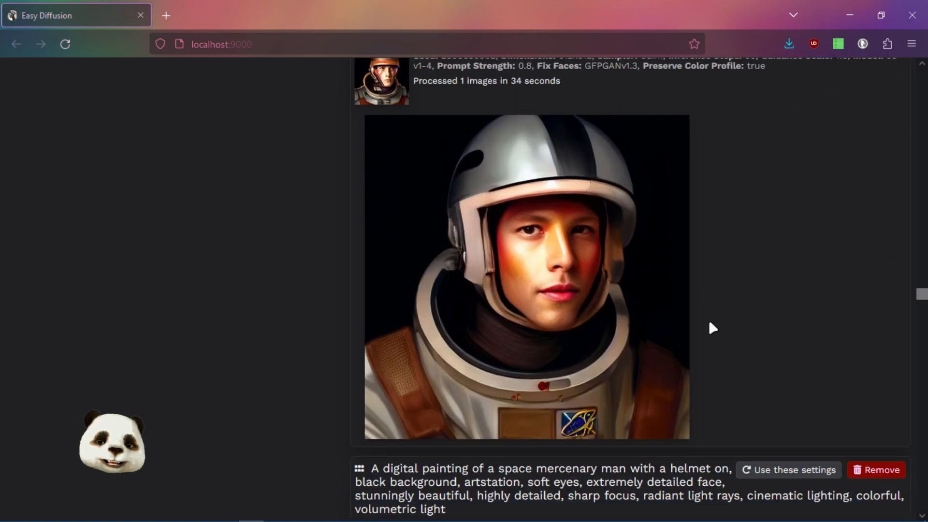
{"action": "mouse_move", "coordinate": [582, 162]}
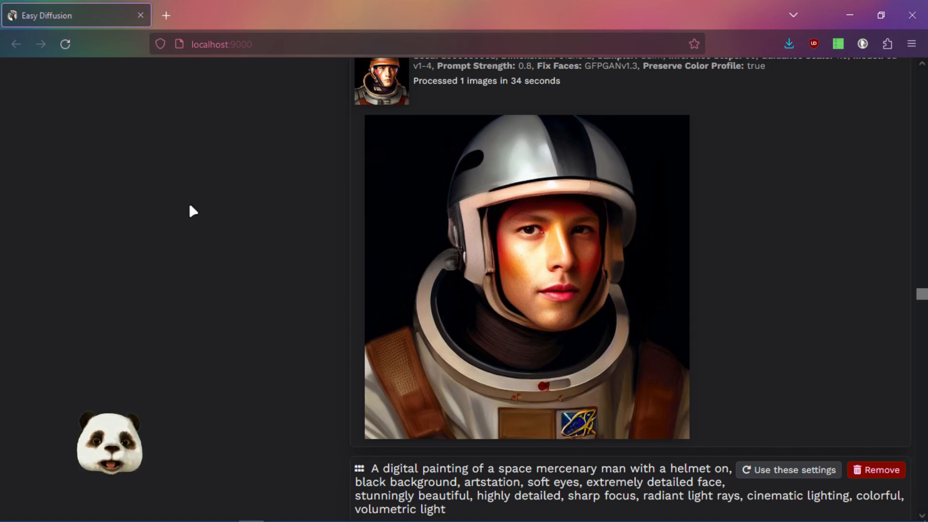
{"action": "scroll", "coordinate": [358, 104], "scroll_direction": "up", "scroll_amount": 1}
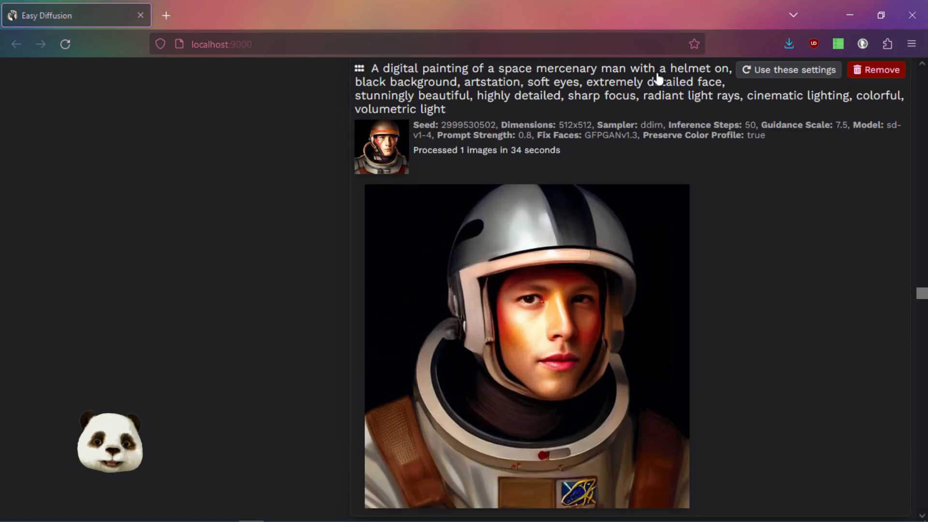
{"action": "mouse_move", "coordinate": [493, 249]}
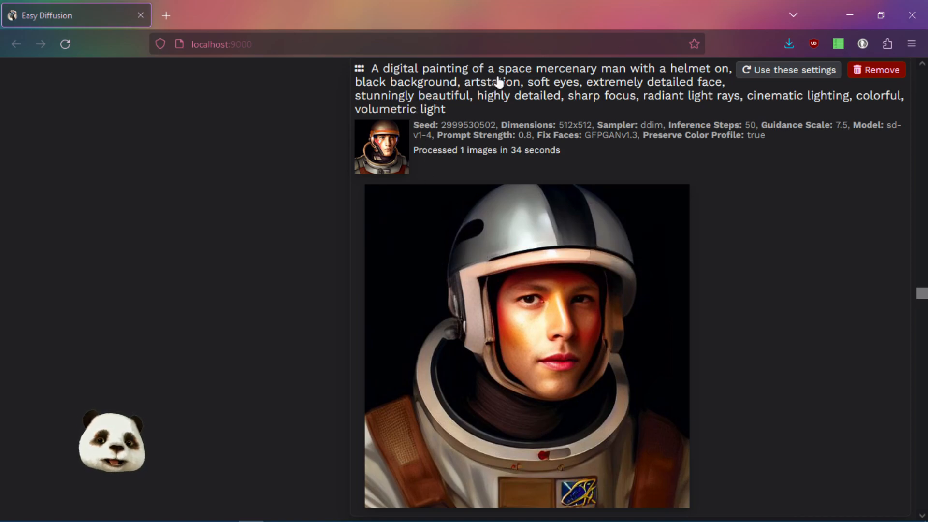
{"action": "mouse_move", "coordinate": [588, 204]}
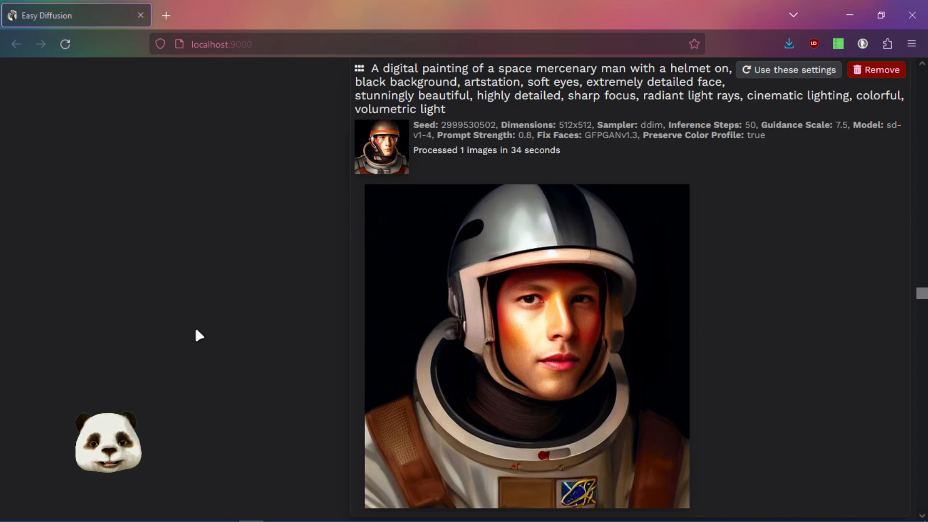
{"action": "scroll", "coordinate": [302, 348], "scroll_direction": "up", "scroll_amount": 10}
{"action": "scroll", "coordinate": [303, 345], "scroll_direction": "down", "scroll_amount": 4}
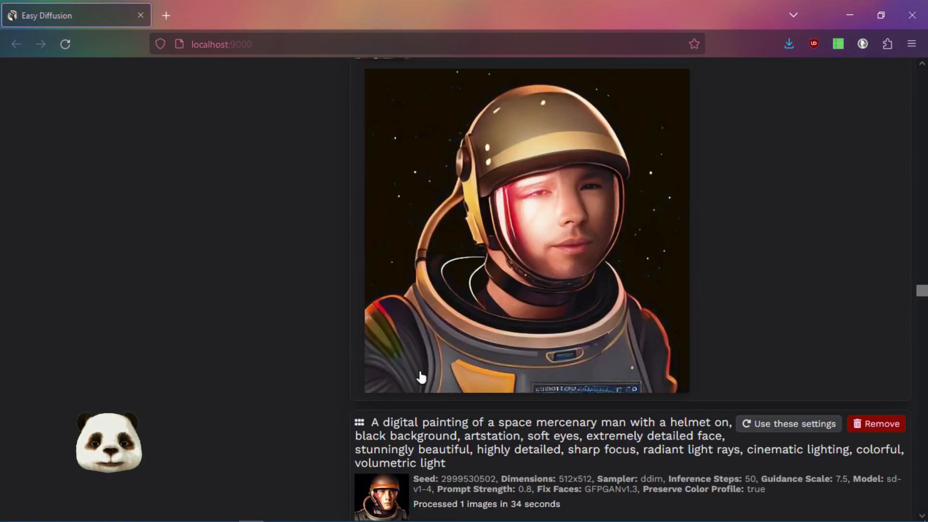
{"action": "scroll", "coordinate": [420, 377], "scroll_direction": "up", "scroll_amount": 1}
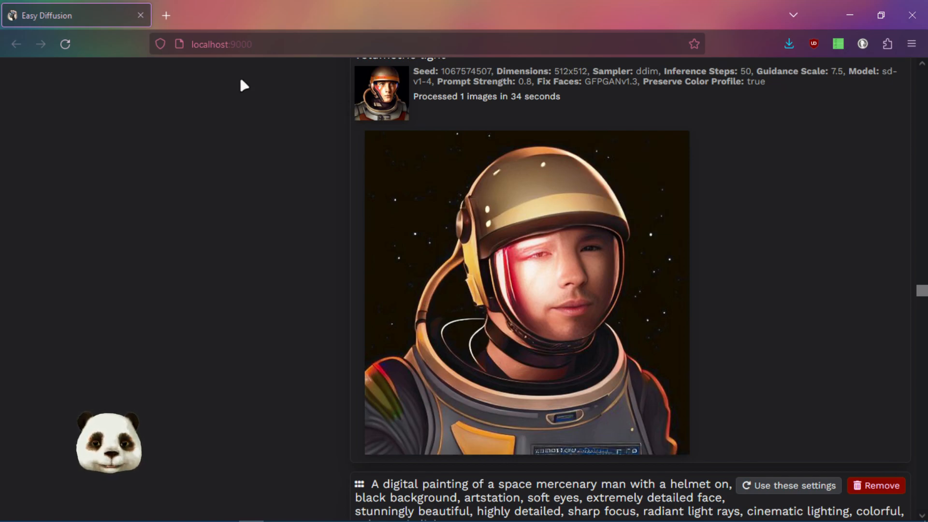
{"action": "mouse_move", "coordinate": [376, 105]}
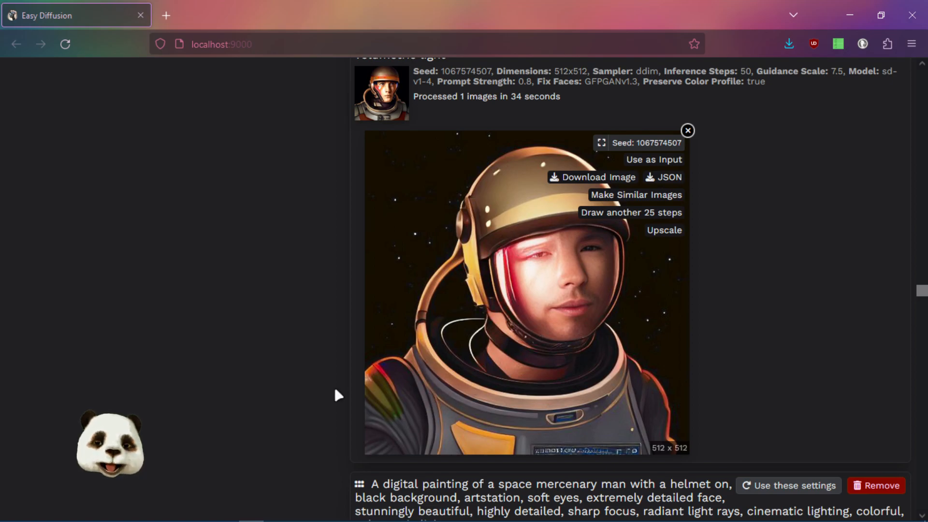
{"action": "mouse_move", "coordinate": [382, 97]}
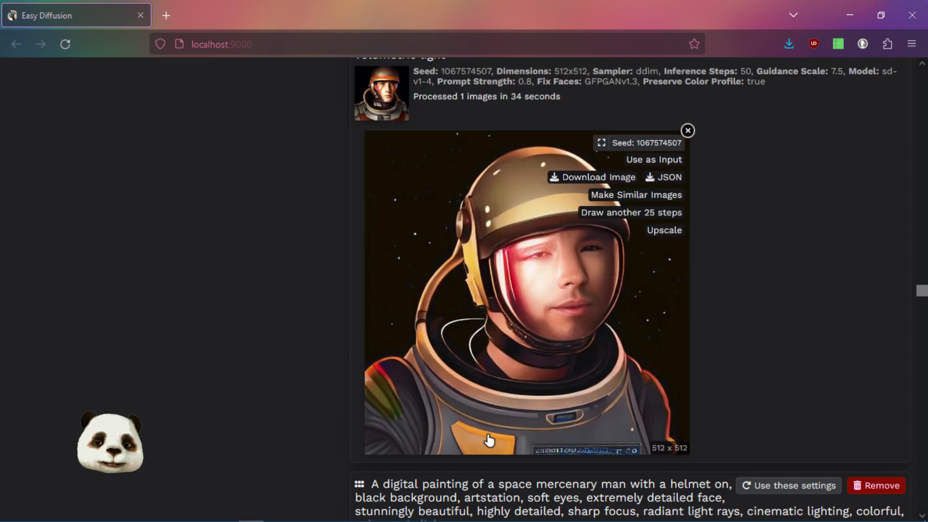
{"action": "scroll", "coordinate": [371, 343], "scroll_direction": "down", "scroll_amount": 4}
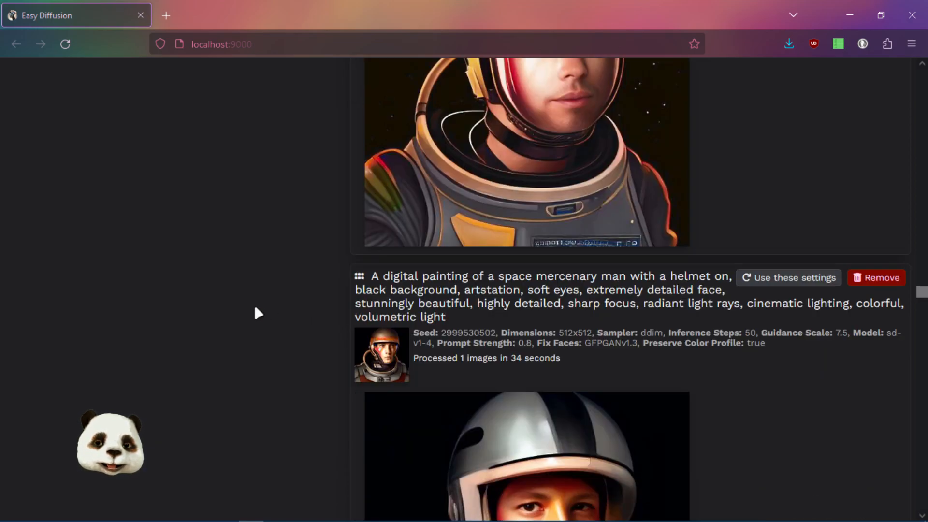
{"action": "scroll", "coordinate": [261, 316], "scroll_direction": "down", "scroll_amount": 3}
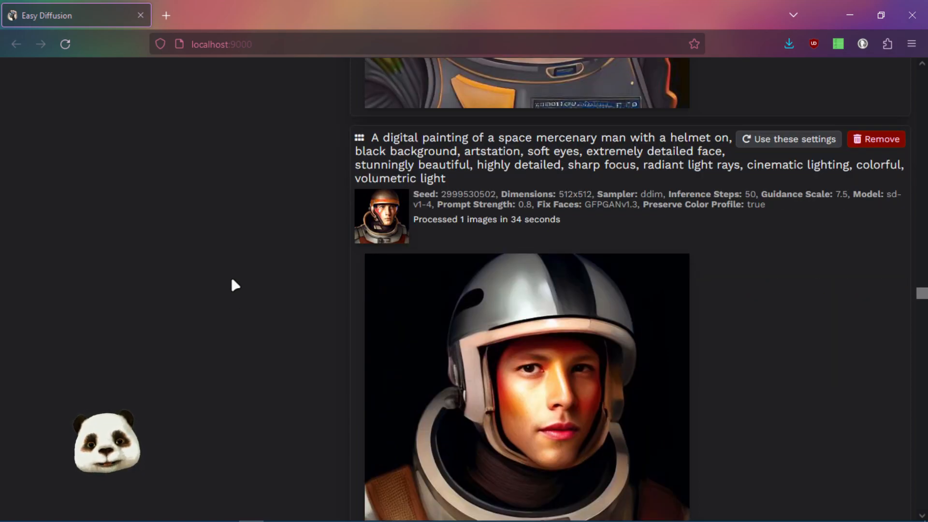
{"action": "scroll", "coordinate": [234, 285], "scroll_direction": "down", "scroll_amount": 4}
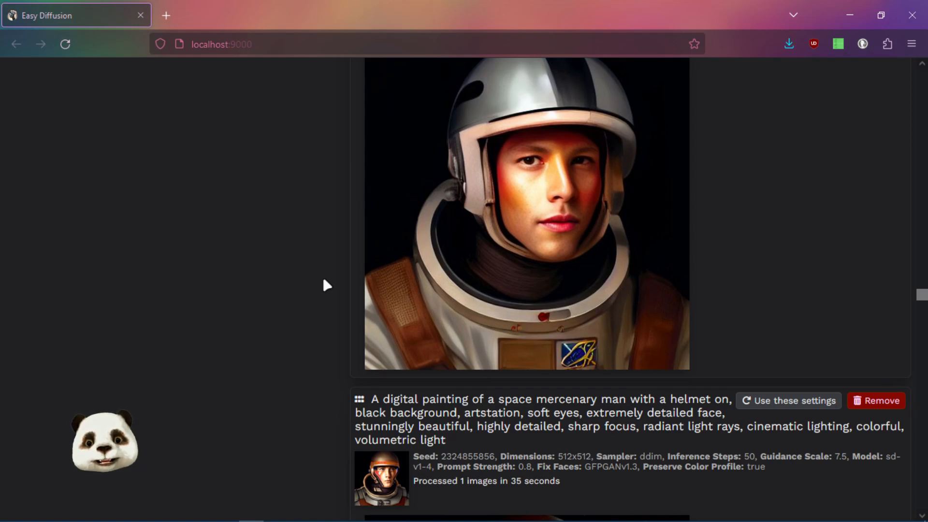
{"action": "mouse_move", "coordinate": [378, 257]}
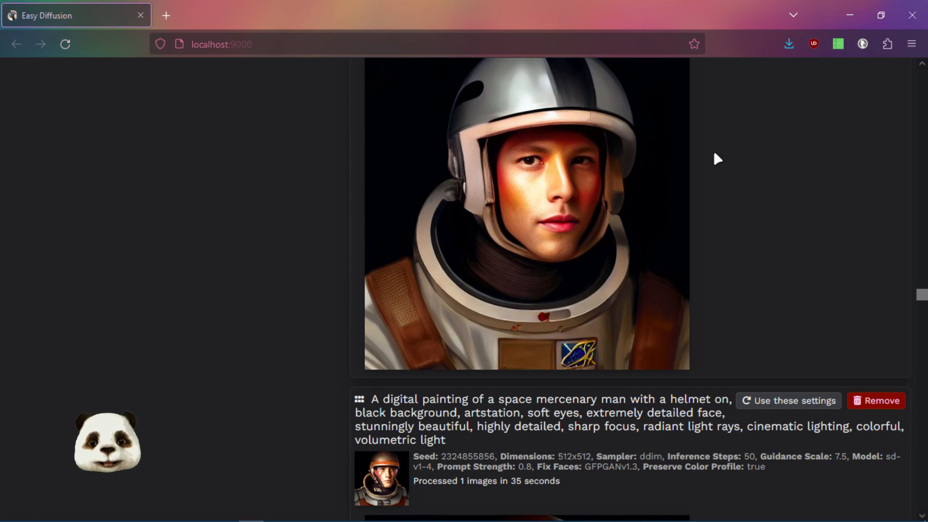
{"action": "scroll", "coordinate": [714, 153], "scroll_direction": "down", "scroll_amount": 3}
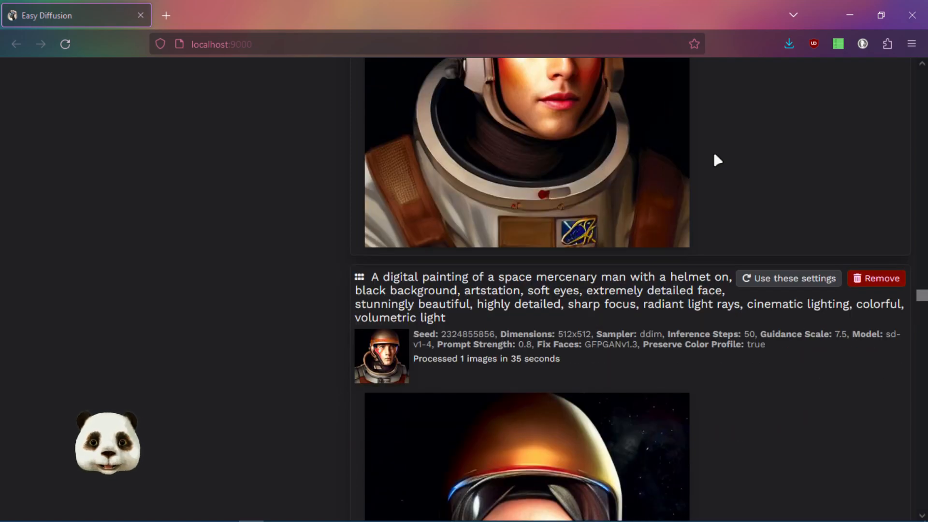
{"action": "scroll", "coordinate": [712, 155], "scroll_direction": "down", "scroll_amount": 5}
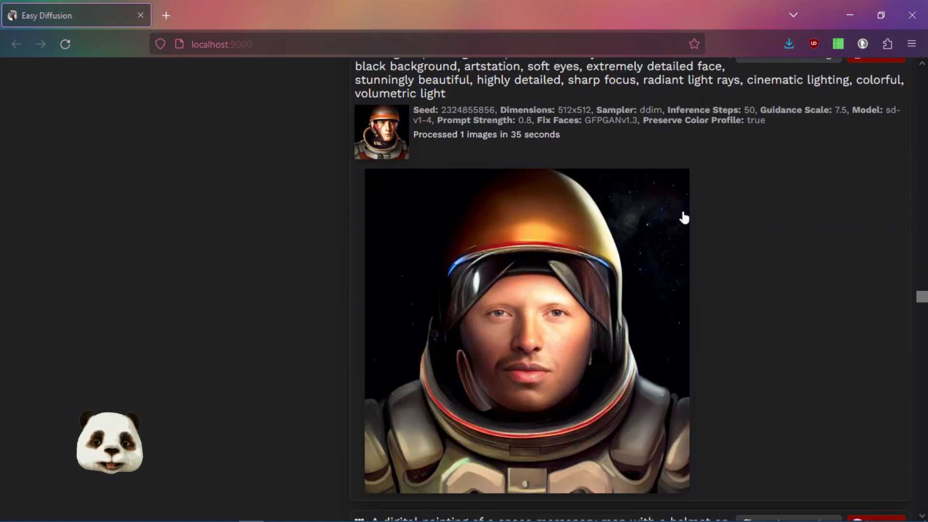
{"action": "scroll", "coordinate": [695, 218], "scroll_direction": "down", "scroll_amount": 3}
{"action": "scroll", "coordinate": [760, 231], "scroll_direction": "up", "scroll_amount": 2}
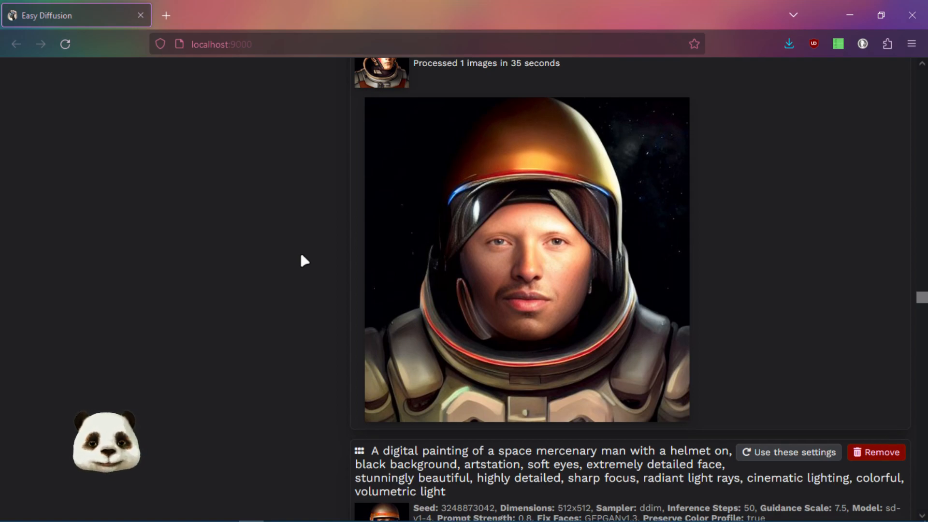
{"action": "scroll", "coordinate": [301, 255], "scroll_direction": "down", "scroll_amount": 8}
{"action": "scroll", "coordinate": [301, 257], "scroll_direction": "down", "scroll_amount": 5}
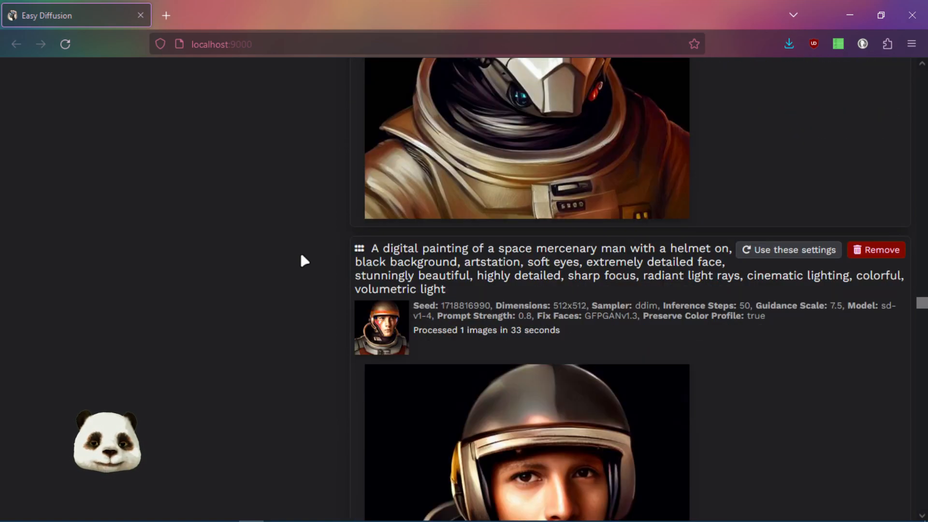
{"action": "scroll", "coordinate": [300, 259], "scroll_direction": "up", "scroll_amount": 4}
{"action": "mouse_move", "coordinate": [428, 196]}
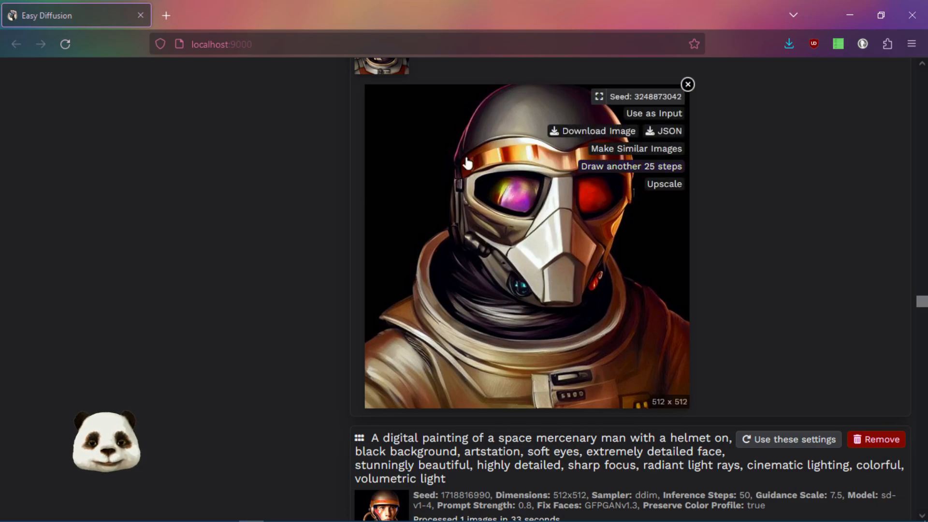
{"action": "scroll", "coordinate": [235, 387], "scroll_direction": "down", "scroll_amount": 7}
{"action": "scroll", "coordinate": [240, 340], "scroll_direction": "up", "scroll_amount": 5}
{"action": "scroll", "coordinate": [241, 345], "scroll_direction": "up", "scroll_amount": 2}
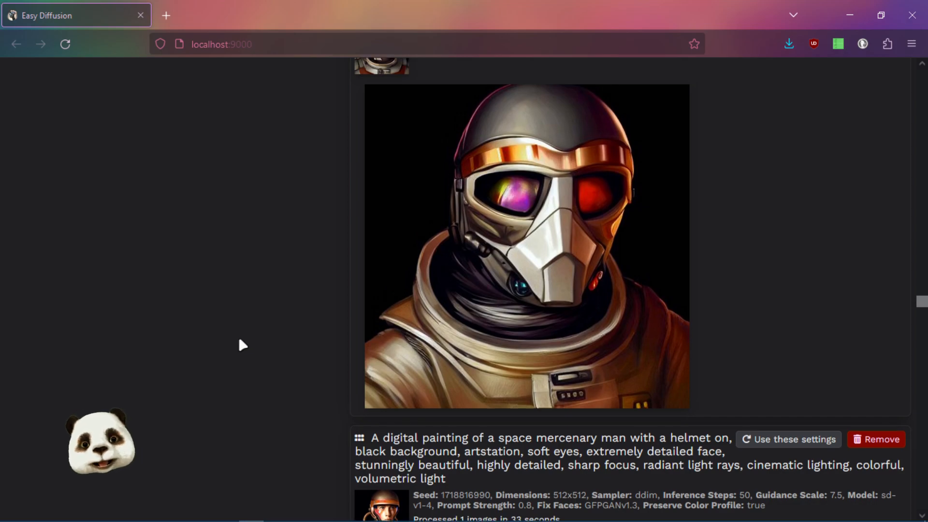
{"action": "mouse_move", "coordinate": [524, 119]}
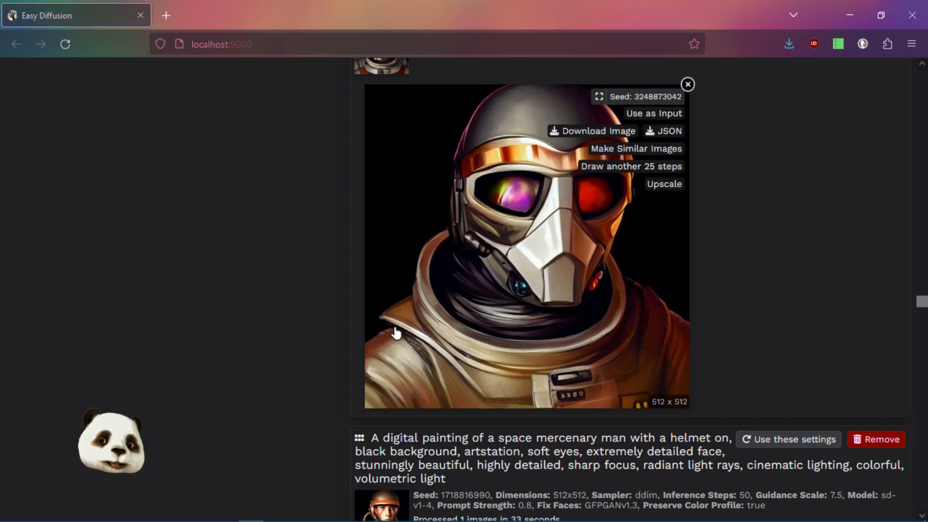
{"action": "scroll", "coordinate": [311, 285], "scroll_direction": "down", "scroll_amount": 4}
{"action": "scroll", "coordinate": [312, 285], "scroll_direction": "down", "scroll_amount": 4}
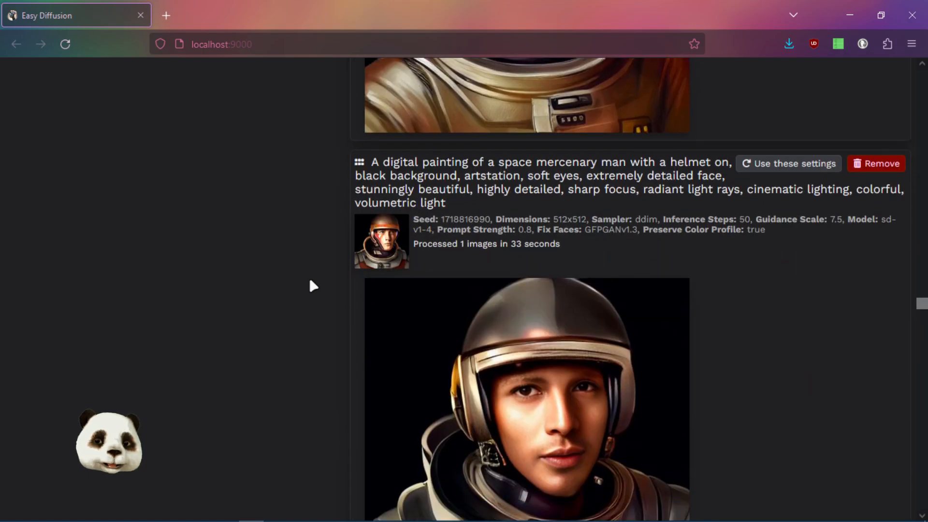
{"action": "mouse_move", "coordinate": [702, 294]}
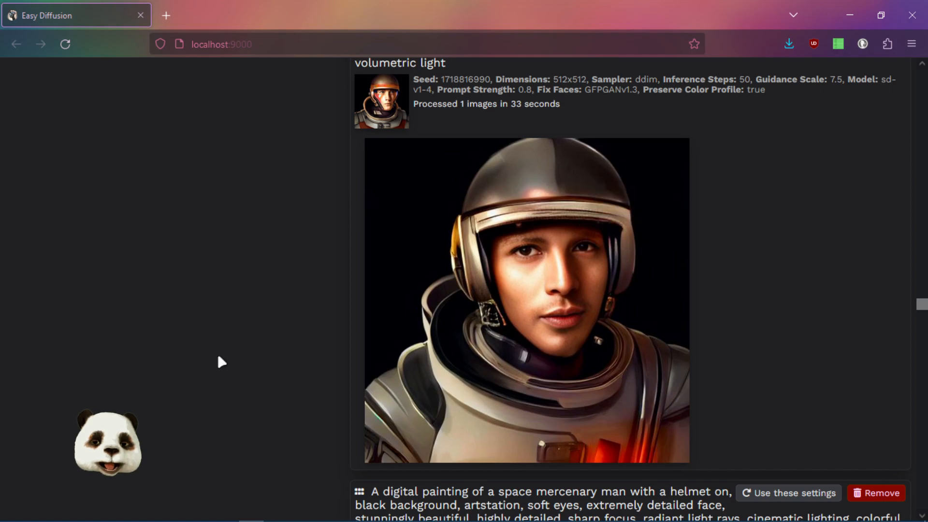
{"action": "scroll", "coordinate": [232, 357], "scroll_direction": "down", "scroll_amount": 4}
{"action": "scroll", "coordinate": [231, 350], "scroll_direction": "down", "scroll_amount": 7}
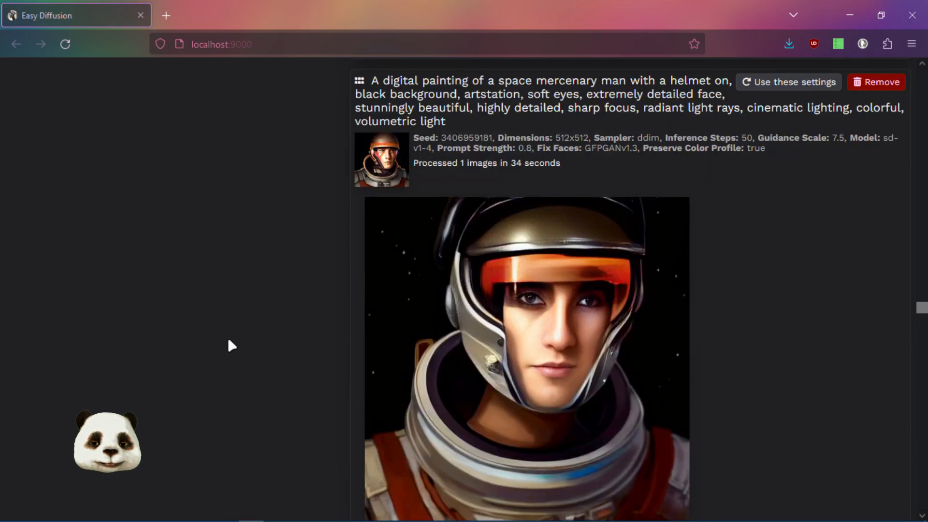
{"action": "scroll", "coordinate": [303, 324], "scroll_direction": "down", "scroll_amount": 8}
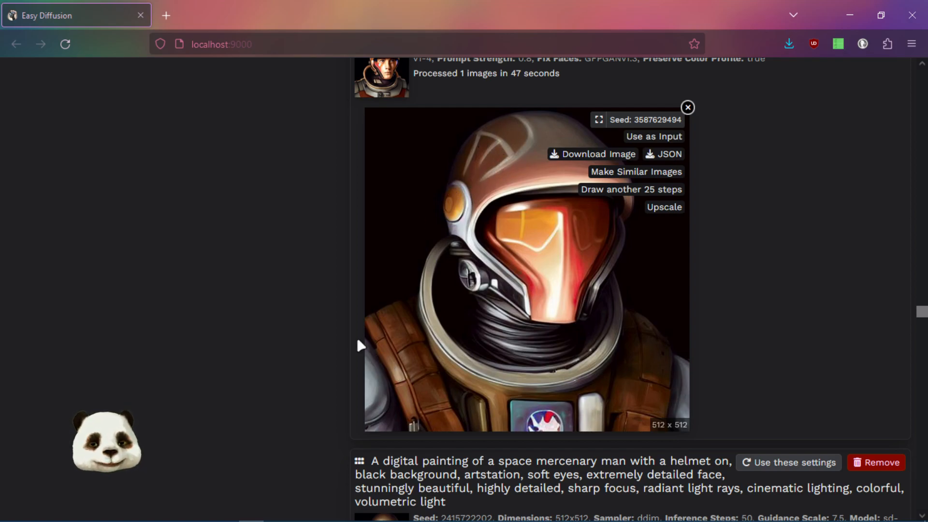
{"action": "scroll", "coordinate": [329, 324], "scroll_direction": "down", "scroll_amount": 3}
{"action": "scroll", "coordinate": [307, 313], "scroll_direction": "down", "scroll_amount": 5}
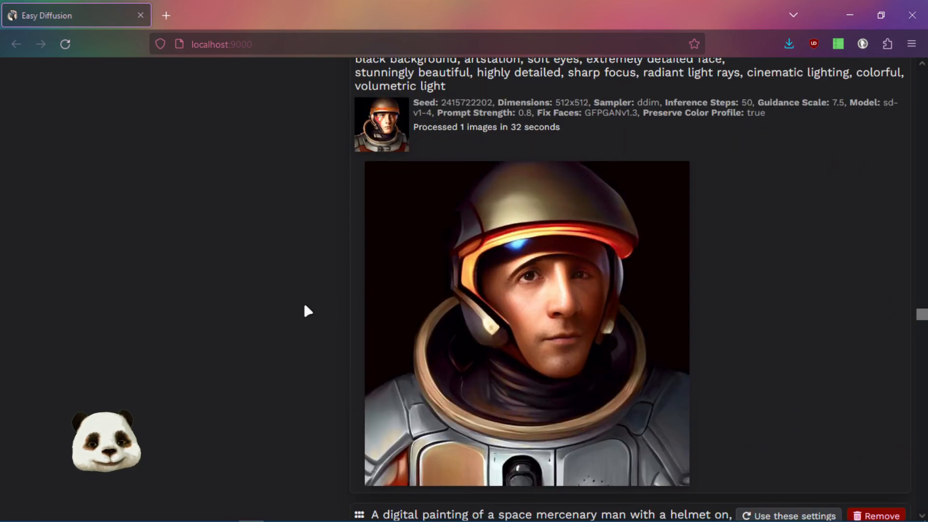
{"action": "scroll", "coordinate": [415, 345], "scroll_direction": "down", "scroll_amount": 4}
{"action": "scroll", "coordinate": [319, 297], "scroll_direction": "down", "scroll_amount": 6}
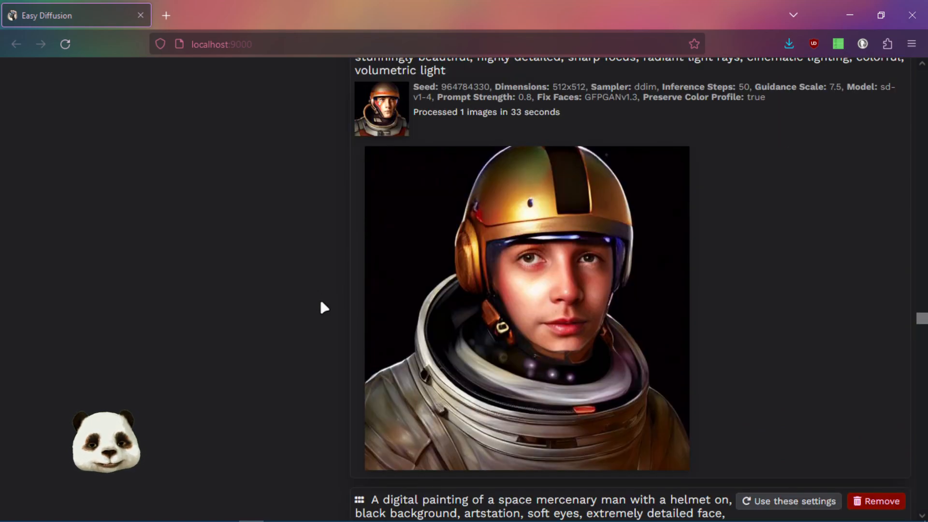
{"action": "mouse_move", "coordinate": [390, 132]}
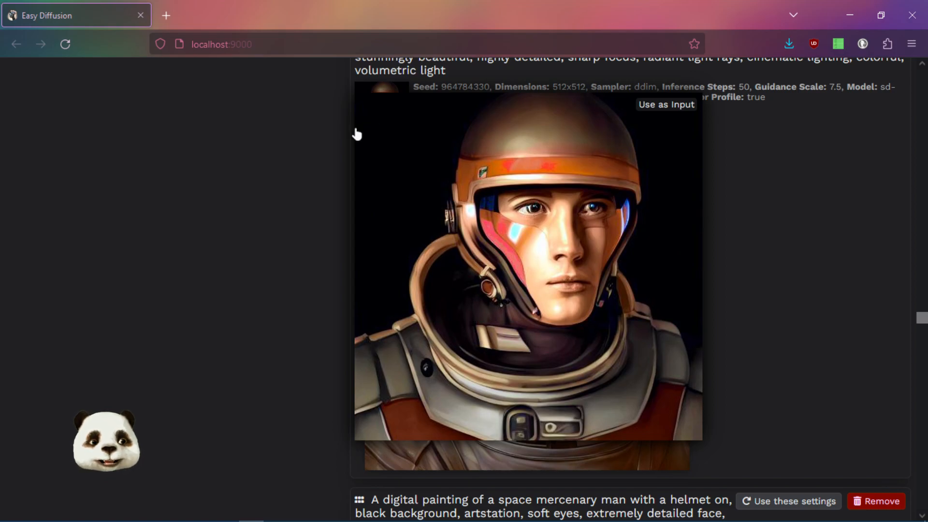
{"action": "scroll", "coordinate": [273, 195], "scroll_direction": "down", "scroll_amount": 5}
{"action": "scroll", "coordinate": [268, 185], "scroll_direction": "down", "scroll_amount": 6}
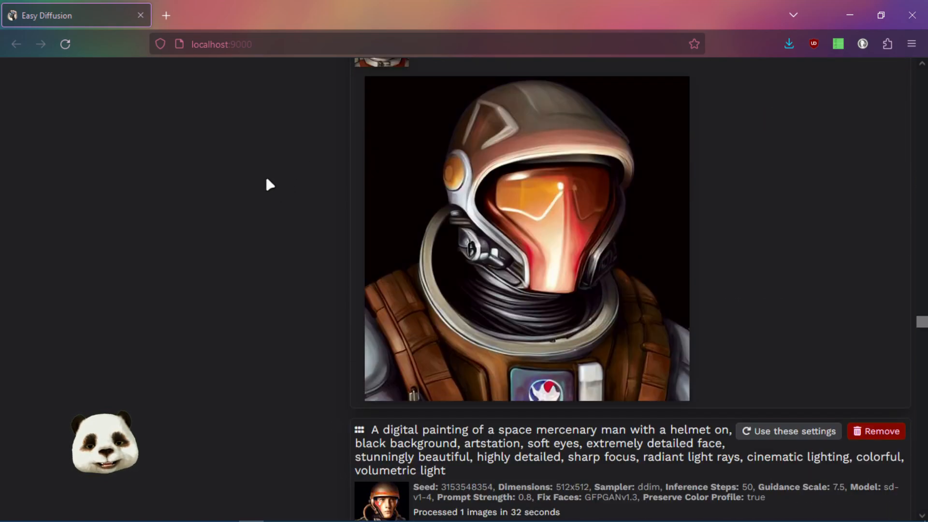
{"action": "scroll", "coordinate": [268, 184], "scroll_direction": "down", "scroll_amount": 4}
{"action": "scroll", "coordinate": [265, 181], "scroll_direction": "down", "scroll_amount": 3}
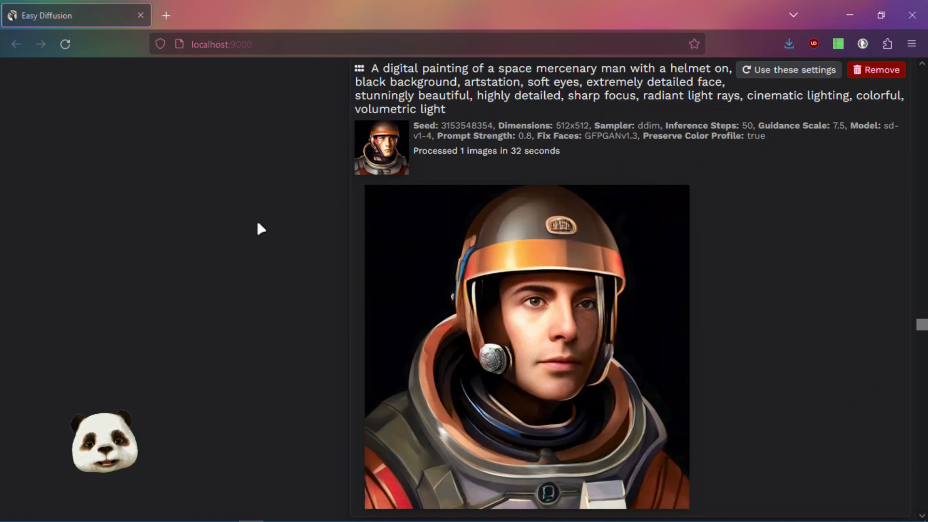
{"action": "scroll", "coordinate": [259, 225], "scroll_direction": "down", "scroll_amount": 4}
{"action": "scroll", "coordinate": [260, 228], "scroll_direction": "up", "scroll_amount": 3}
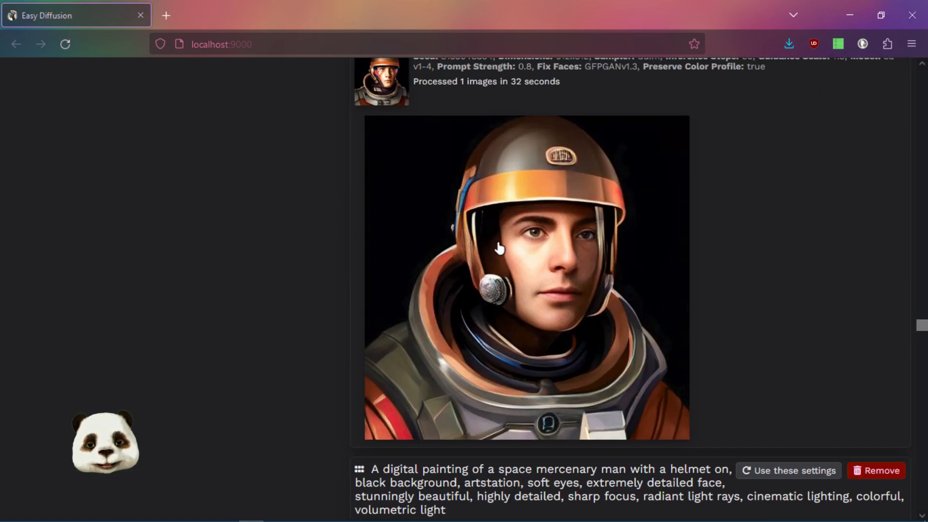
{"action": "mouse_move", "coordinate": [528, 256]}
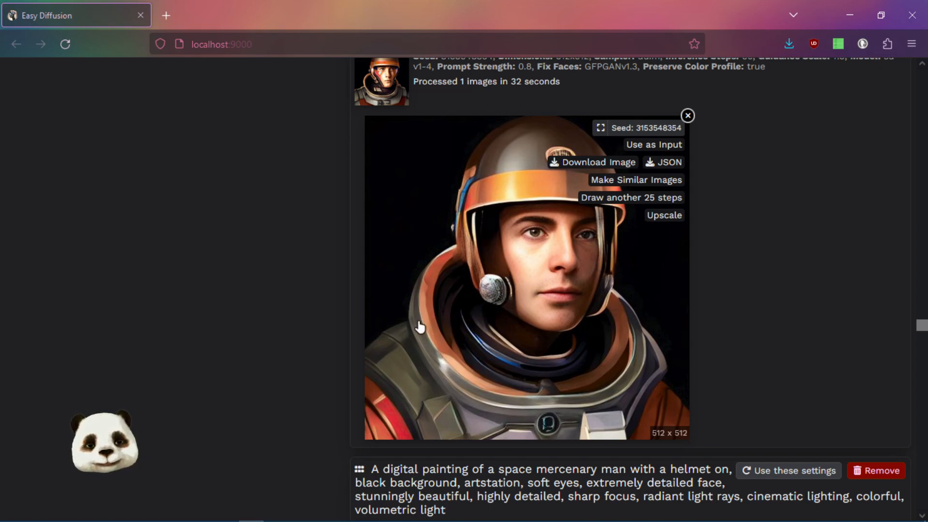
{"action": "scroll", "coordinate": [796, 268], "scroll_direction": "down", "scroll_amount": 10}
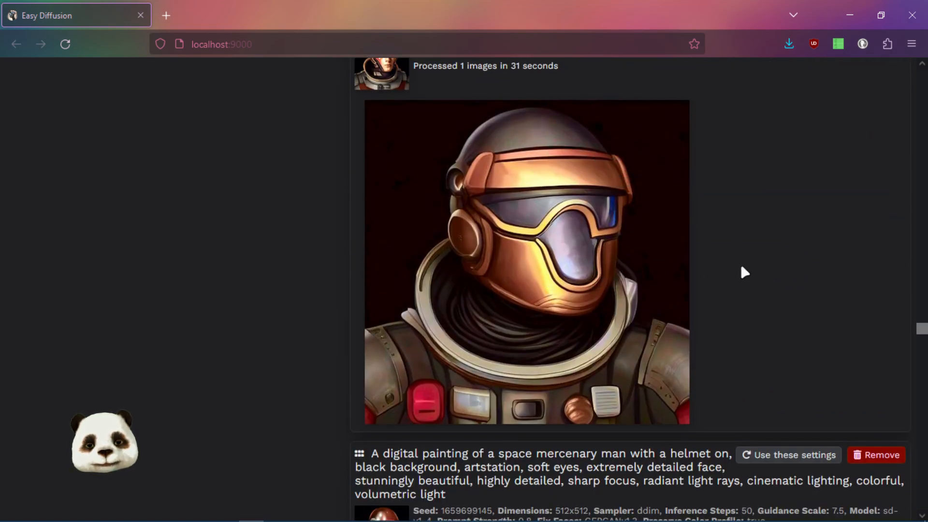
{"action": "scroll", "coordinate": [740, 263], "scroll_direction": "down", "scroll_amount": 5}
{"action": "scroll", "coordinate": [741, 269], "scroll_direction": "down", "scroll_amount": 4}
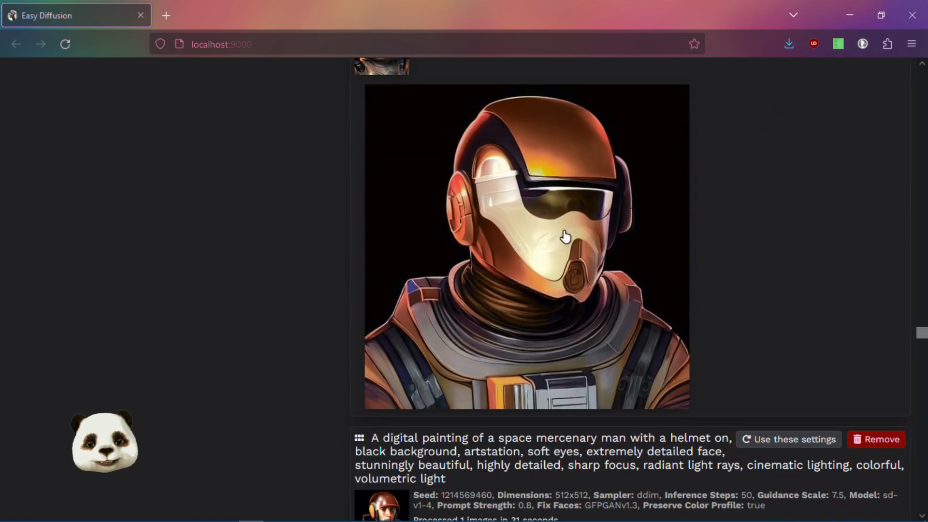
{"action": "scroll", "coordinate": [503, 338], "scroll_direction": "down", "scroll_amount": 4}
{"action": "scroll", "coordinate": [502, 338], "scroll_direction": "up", "scroll_amount": 4}
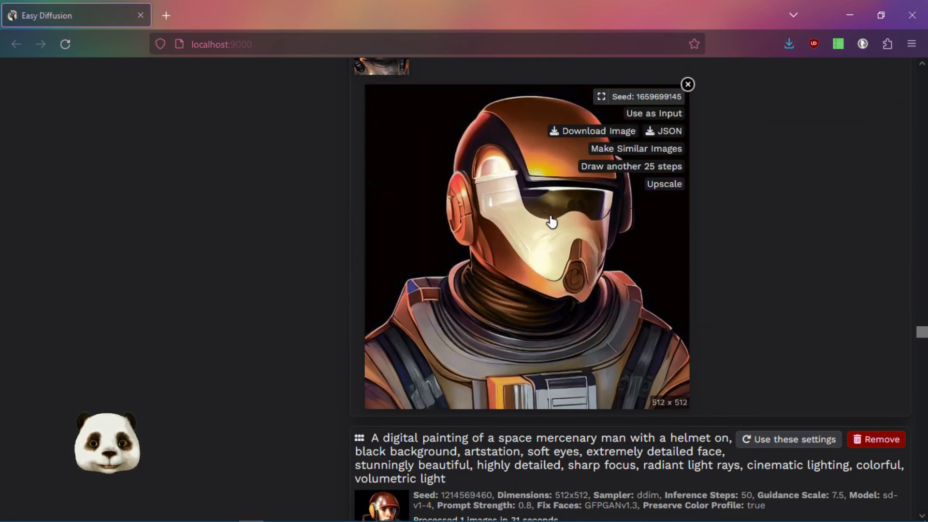
{"action": "scroll", "coordinate": [367, 333], "scroll_direction": "down", "scroll_amount": 4}
{"action": "scroll", "coordinate": [344, 335], "scroll_direction": "down", "scroll_amount": 4}
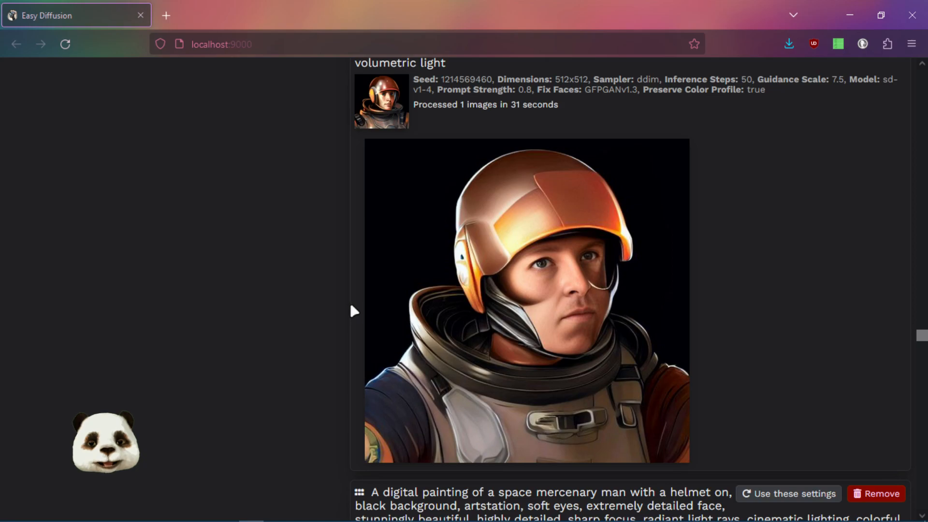
{"action": "mouse_move", "coordinate": [564, 274]}
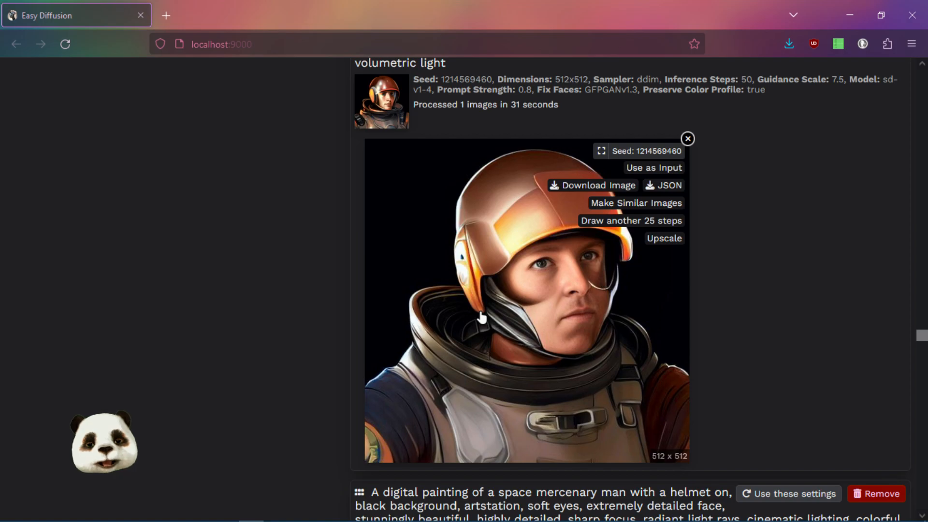
{"action": "scroll", "coordinate": [373, 300], "scroll_direction": "down", "scroll_amount": 6}
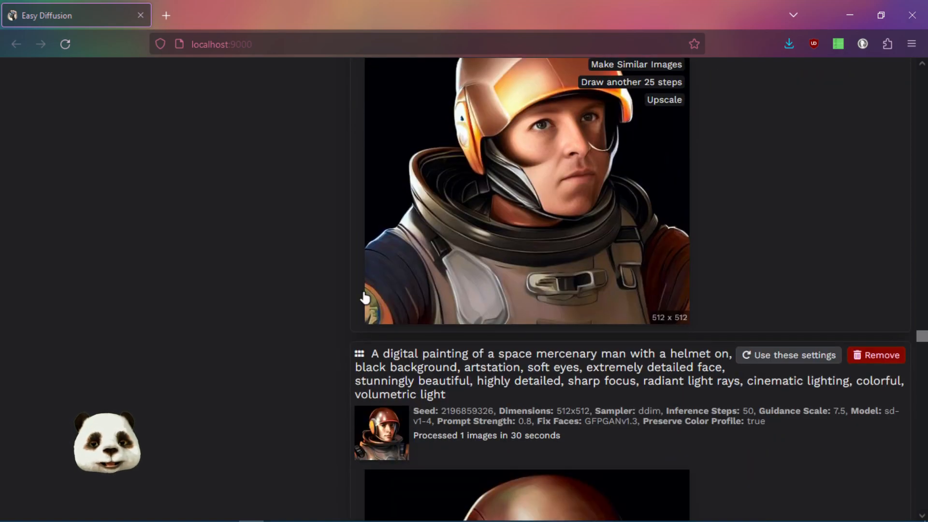
{"action": "scroll", "coordinate": [329, 288], "scroll_direction": "down", "scroll_amount": 2}
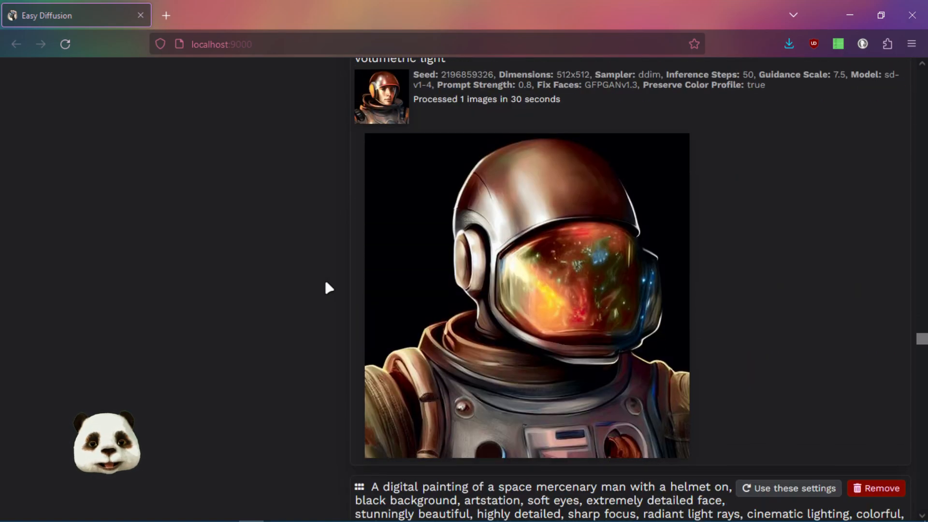
{"action": "scroll", "coordinate": [725, 332], "scroll_direction": "down", "scroll_amount": 3}
Examine the 75-step version of the brown-helmet portrait with seed 8586027.
{"action": "scroll", "coordinate": [761, 317], "scroll_direction": "down", "scroll_amount": 8}
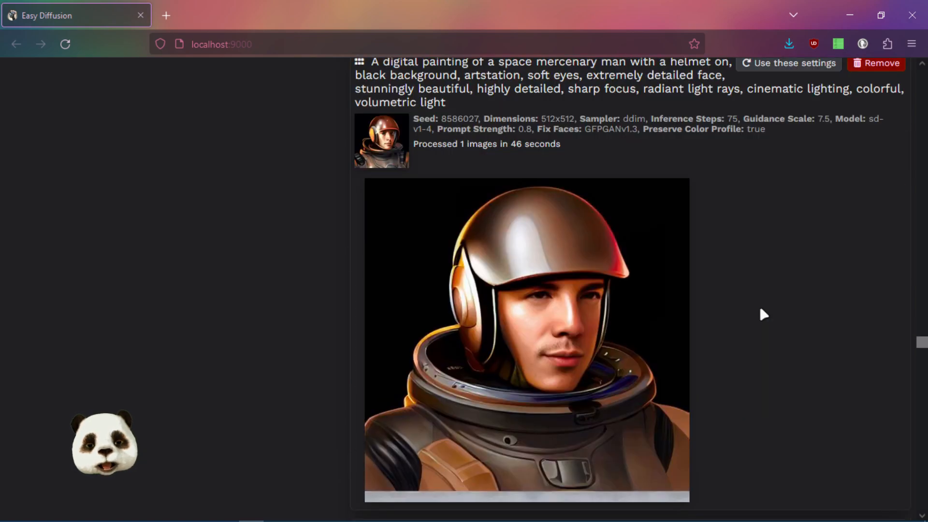
{"action": "scroll", "coordinate": [755, 309], "scroll_direction": "up", "scroll_amount": 3}
{"action": "scroll", "coordinate": [751, 302], "scroll_direction": "down", "scroll_amount": 1}
{"action": "scroll", "coordinate": [748, 299], "scroll_direction": "down", "scroll_amount": 5}
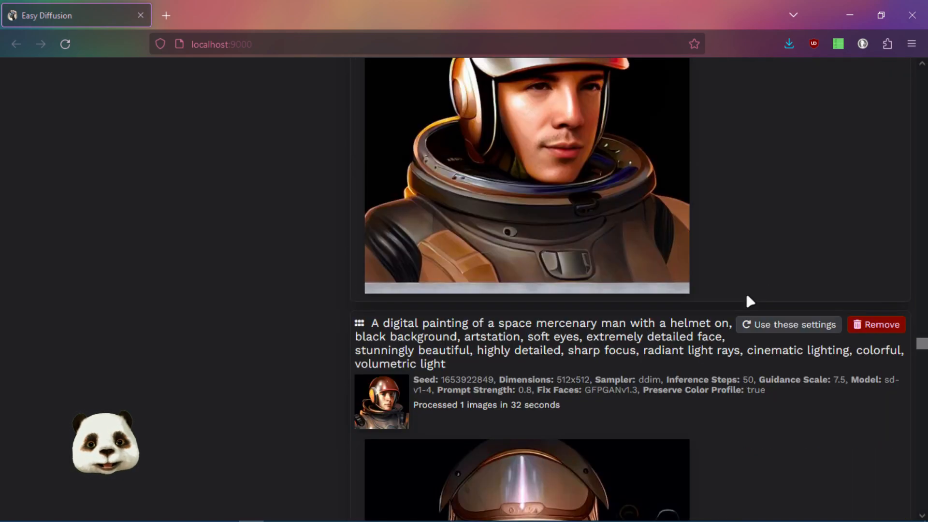
{"action": "scroll", "coordinate": [748, 302], "scroll_direction": "up", "scroll_amount": 4}
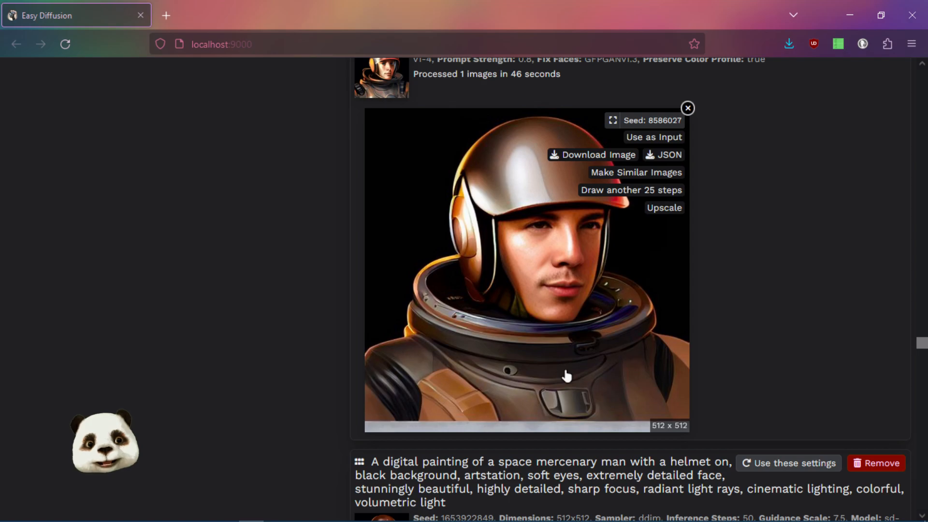
{"action": "scroll", "coordinate": [534, 384], "scroll_direction": "down", "scroll_amount": 5}
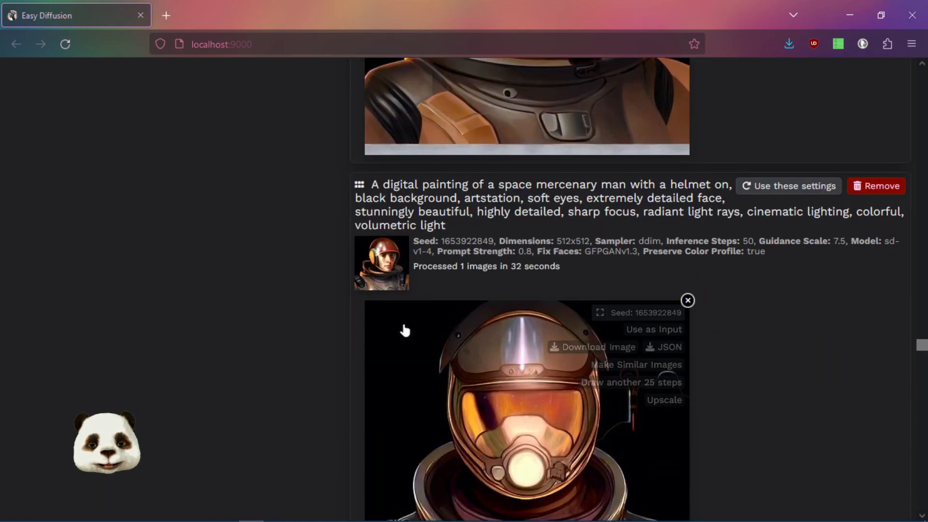
{"action": "scroll", "coordinate": [379, 323], "scroll_direction": "up", "scroll_amount": 13}
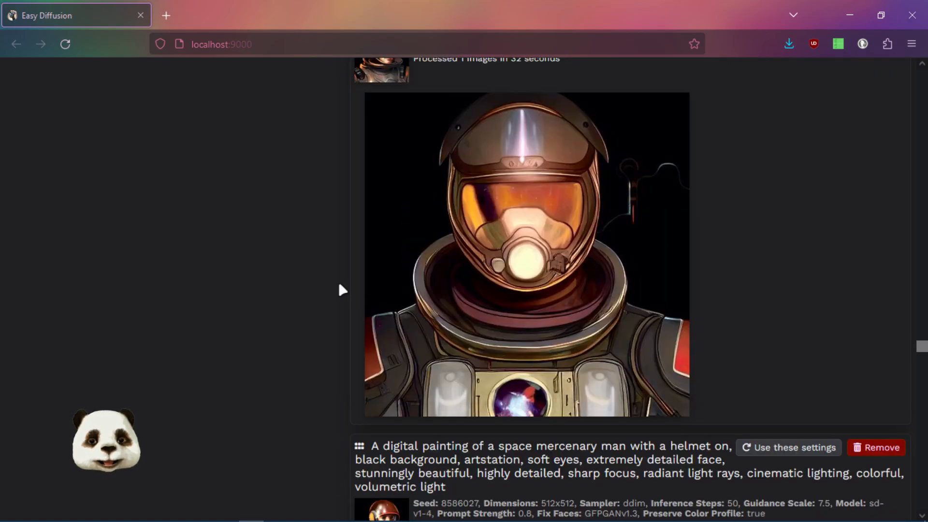
{"action": "scroll", "coordinate": [342, 289], "scroll_direction": "down", "scroll_amount": 7}
{"action": "scroll", "coordinate": [282, 279], "scroll_direction": "up", "scroll_amount": 1}
{"action": "scroll", "coordinate": [282, 279], "scroll_direction": "down", "scroll_amount": 3}
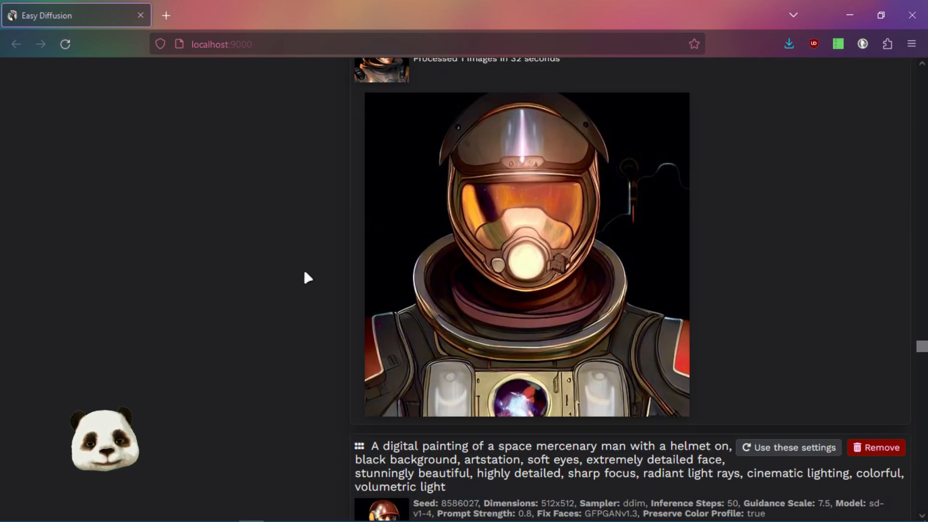
{"action": "scroll", "coordinate": [317, 375], "scroll_direction": "down", "scroll_amount": 8}
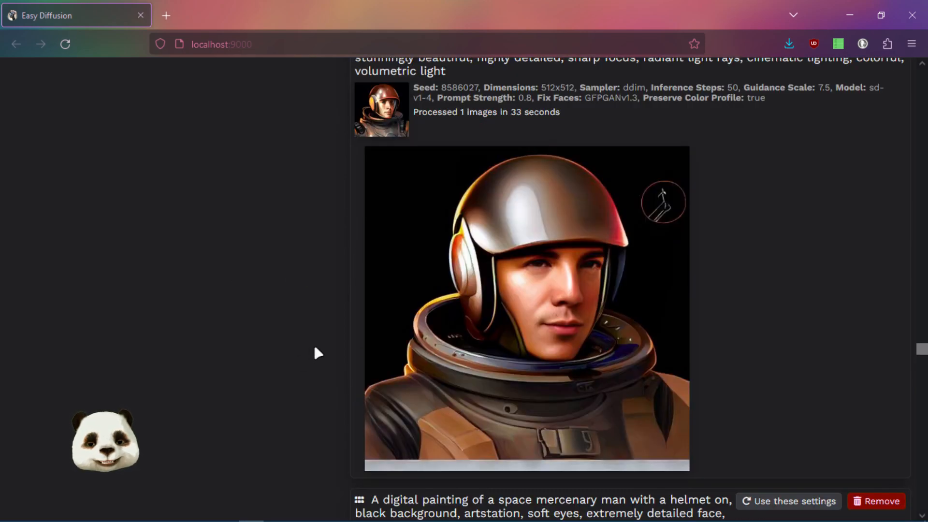
{"action": "scroll", "coordinate": [318, 353], "scroll_direction": "down", "scroll_amount": 3}
{"action": "scroll", "coordinate": [654, 263], "scroll_direction": "down", "scroll_amount": 5}
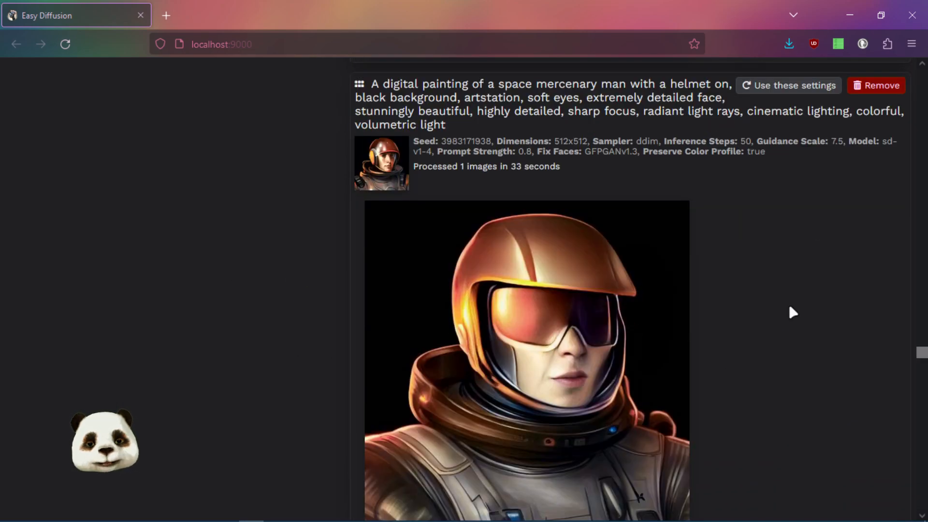
{"action": "scroll", "coordinate": [792, 312], "scroll_direction": "down", "scroll_amount": 4}
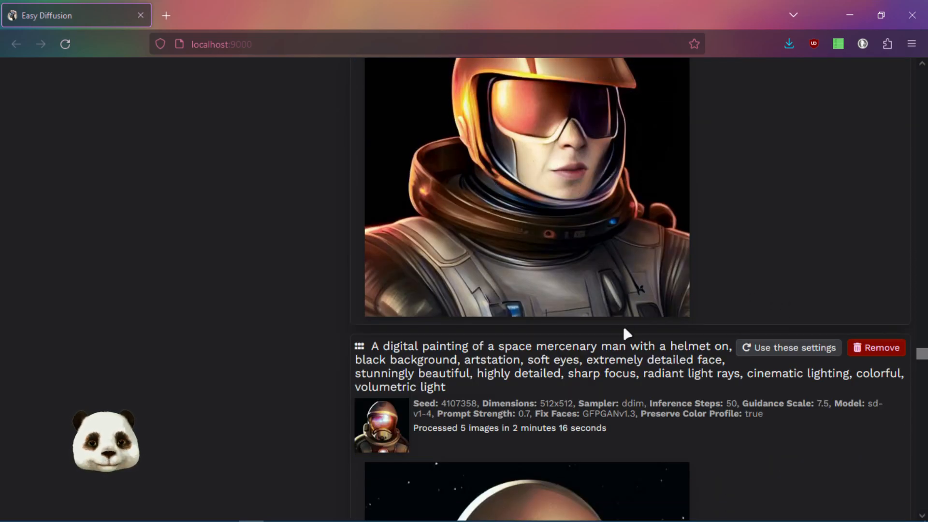
{"action": "scroll", "coordinate": [622, 324], "scroll_direction": "down", "scroll_amount": 5}
{"action": "scroll", "coordinate": [362, 283], "scroll_direction": "down", "scroll_amount": 7}
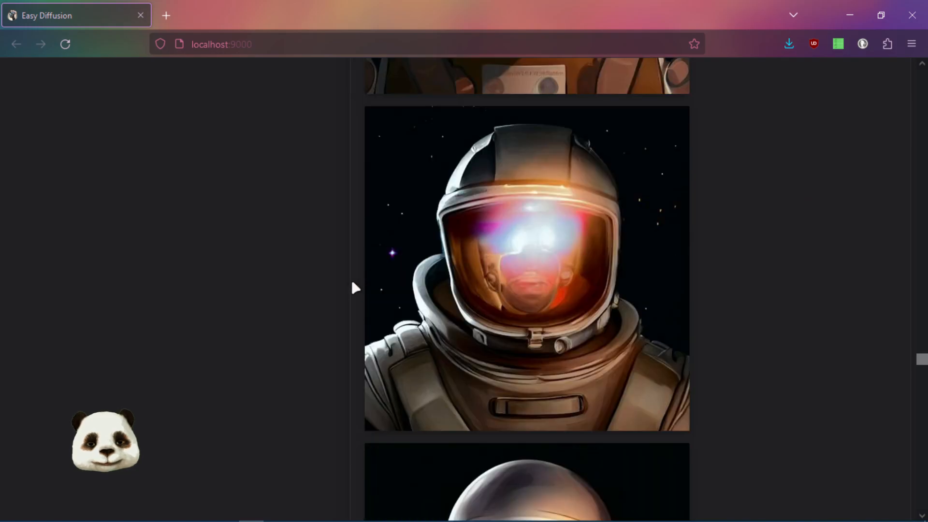
{"action": "scroll", "coordinate": [356, 288], "scroll_direction": "down", "scroll_amount": 15}
{"action": "scroll", "coordinate": [351, 283], "scroll_direction": "down", "scroll_amount": 10}
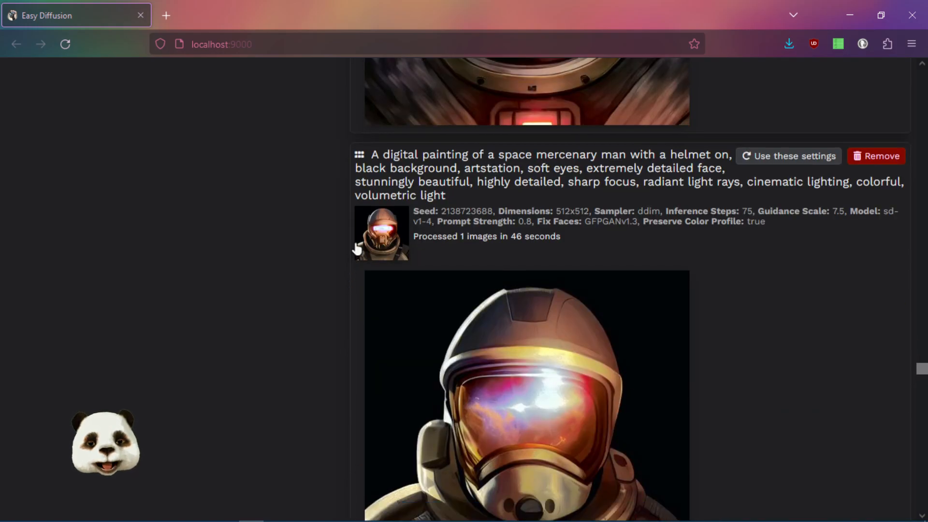
{"action": "mouse_move", "coordinate": [369, 237]}
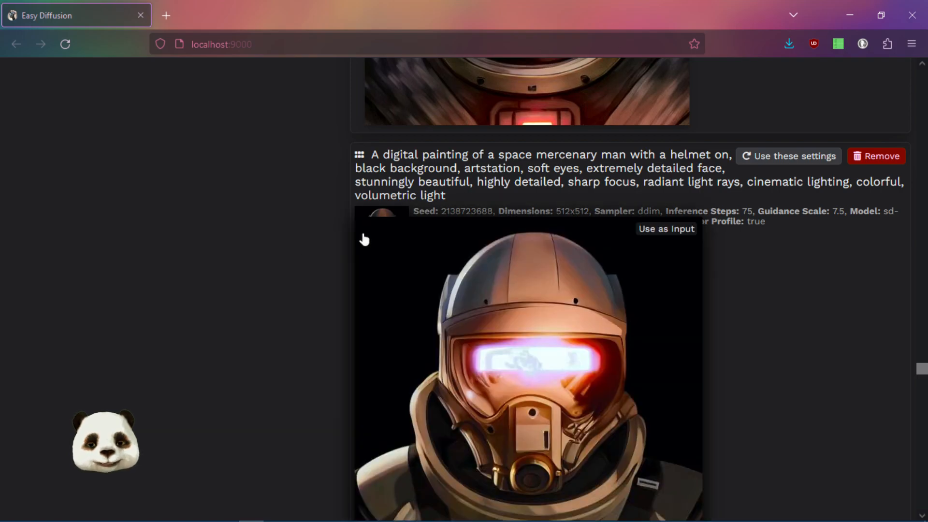
{"action": "mouse_move", "coordinate": [404, 391]}
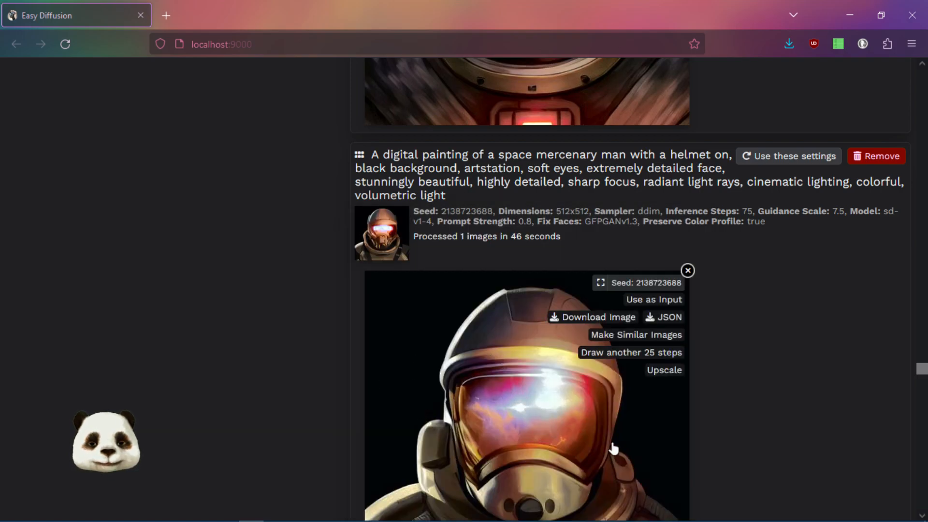
{"action": "scroll", "coordinate": [699, 382], "scroll_direction": "up", "scroll_amount": 10}
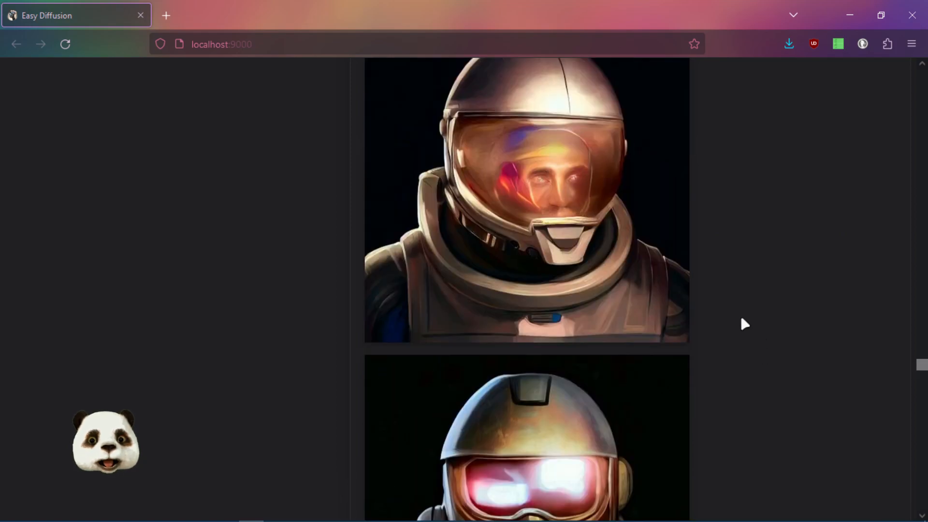
{"action": "mouse_move", "coordinate": [522, 145]}
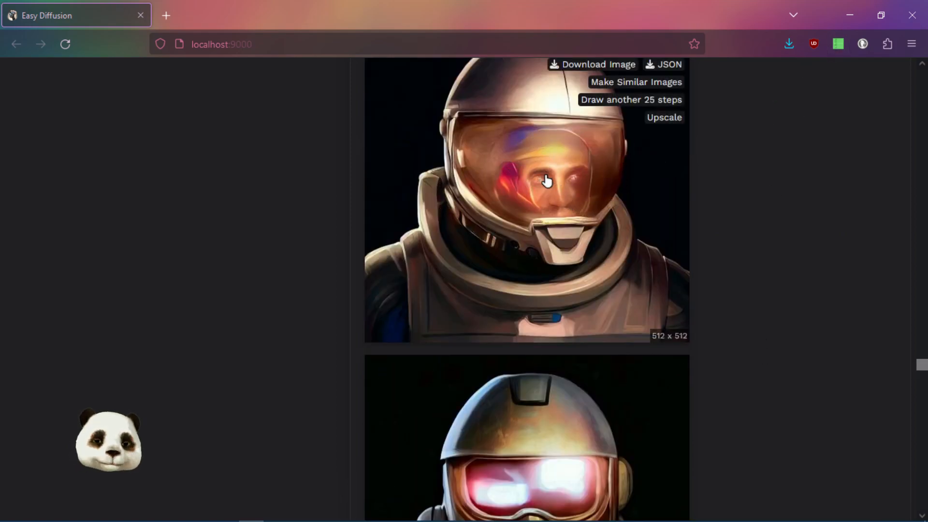
{"action": "scroll", "coordinate": [804, 294], "scroll_direction": "down", "scroll_amount": 3}
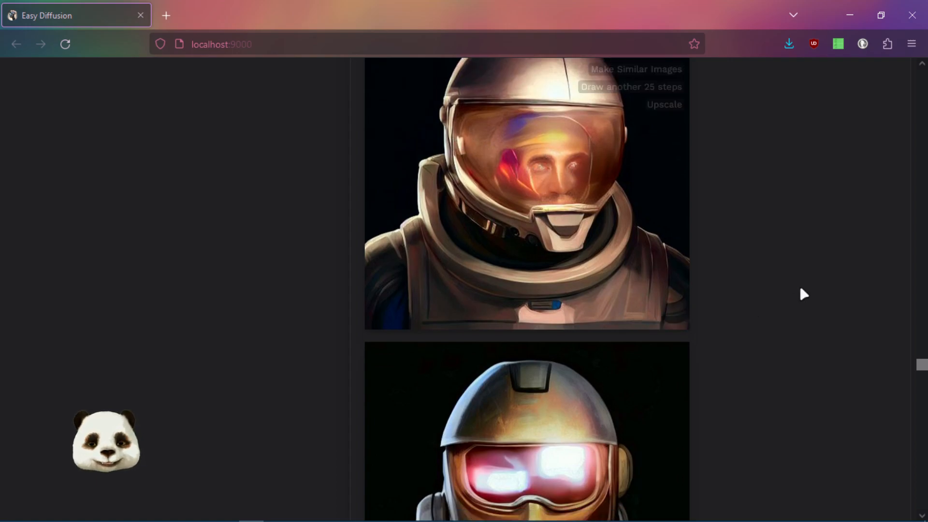
{"action": "scroll", "coordinate": [725, 334], "scroll_direction": "up", "scroll_amount": 8}
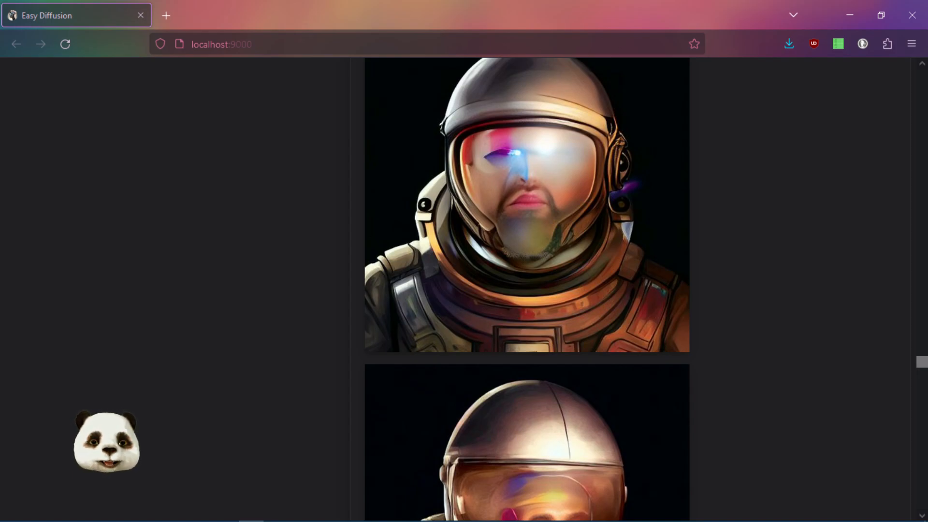
{"action": "scroll", "coordinate": [555, 342], "scroll_direction": "down", "scroll_amount": 10}
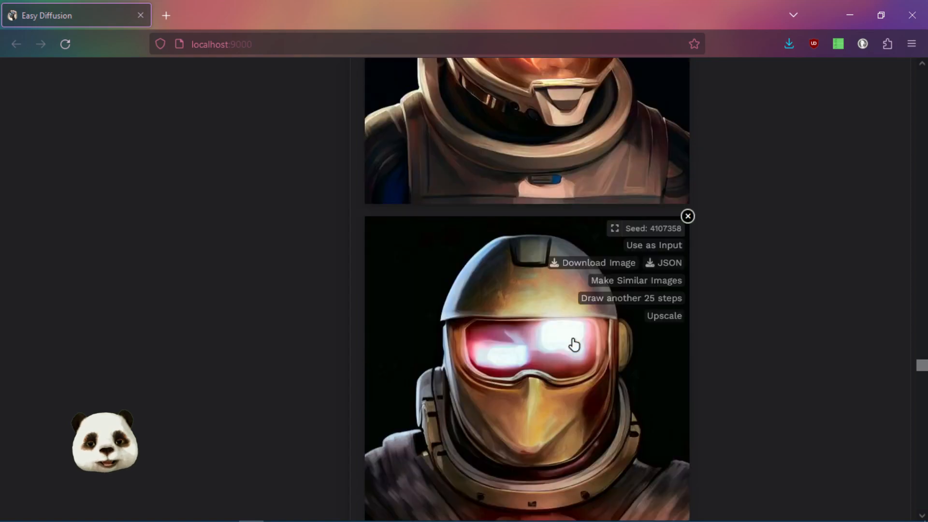
{"action": "scroll", "coordinate": [577, 343], "scroll_direction": "down", "scroll_amount": 15}
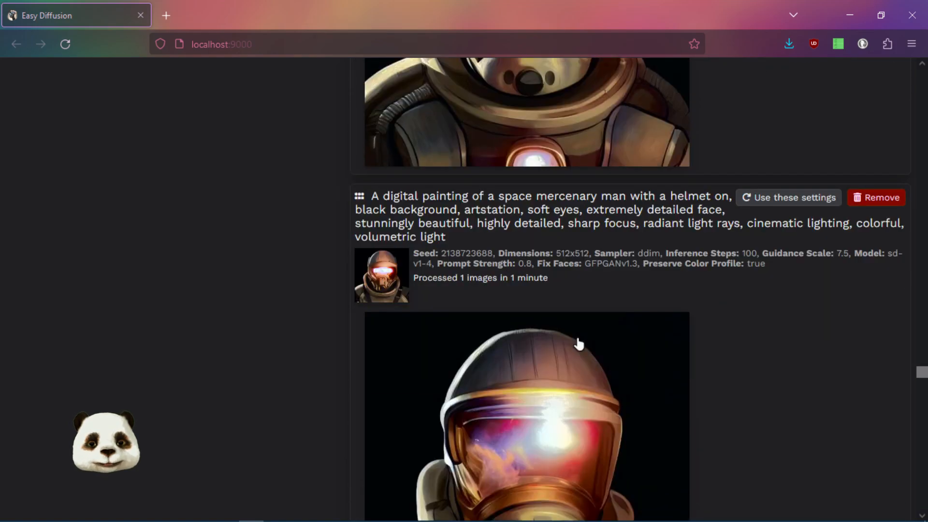
{"action": "scroll", "coordinate": [573, 336], "scroll_direction": "down", "scroll_amount": 9}
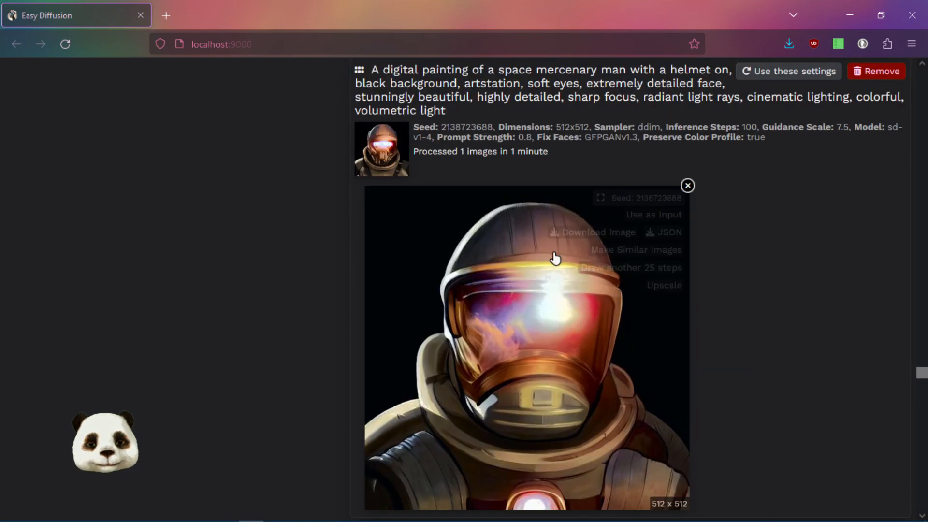
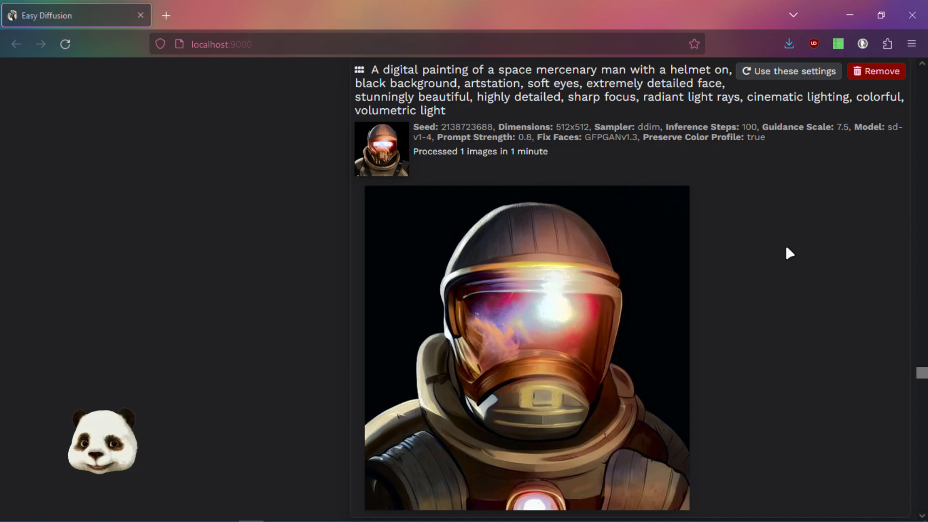
Switch to Affinity Photo and hide the yellow-visor portrait layer and portrait_mercenary06 in the Mercenary Male group.
{"action": "left_click", "coordinate": [850, 10]}
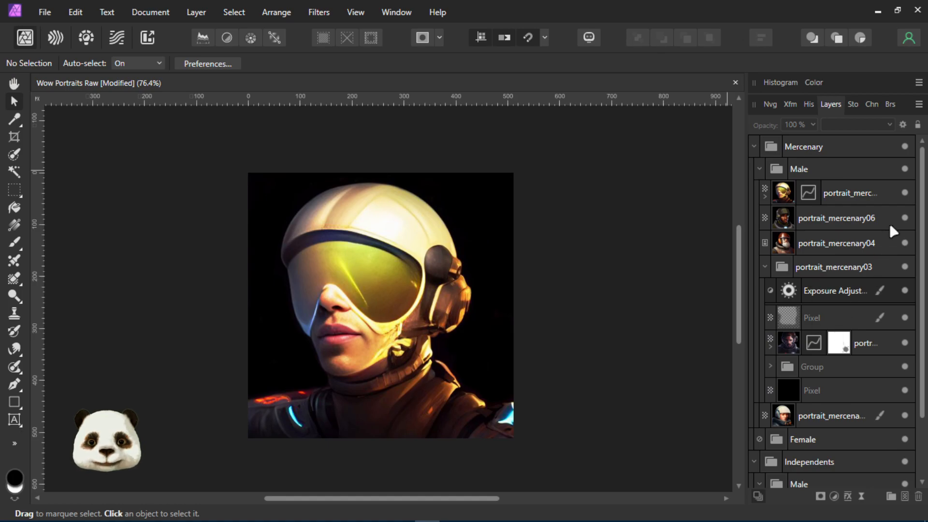
{"action": "left_click", "coordinate": [904, 193]}
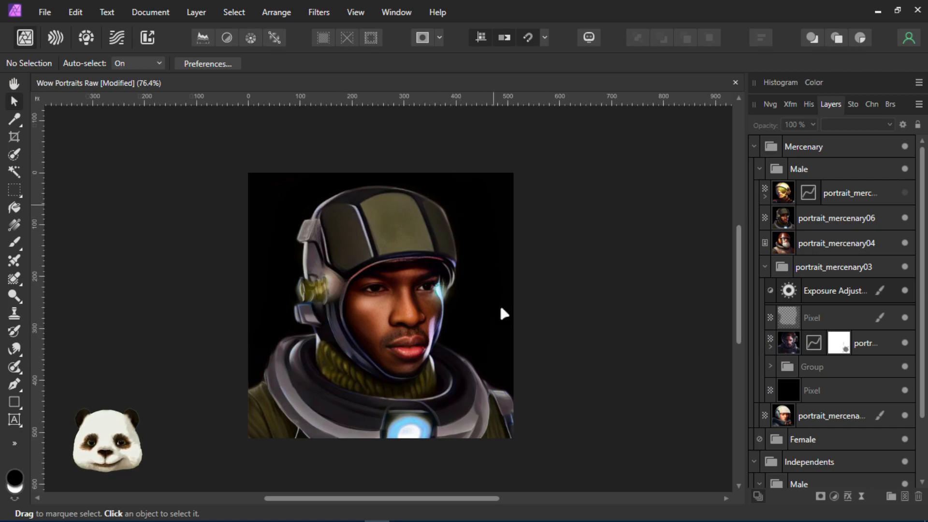
{"action": "left_click", "coordinate": [902, 218]}
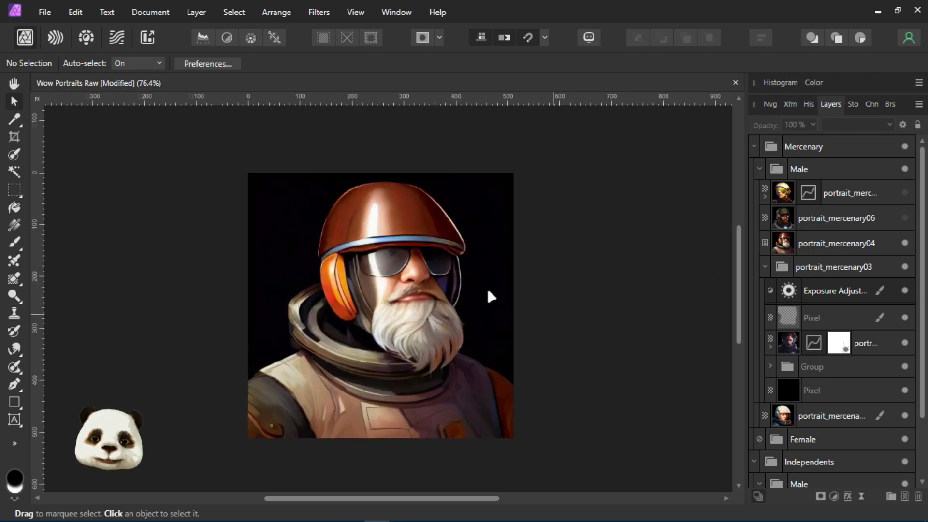
Rasterize the portrait_mercenary04 image layer of the bearded man so that it can be painted on.
{"action": "scroll", "coordinate": [382, 263], "scroll_direction": "up", "scroll_amount": 5}
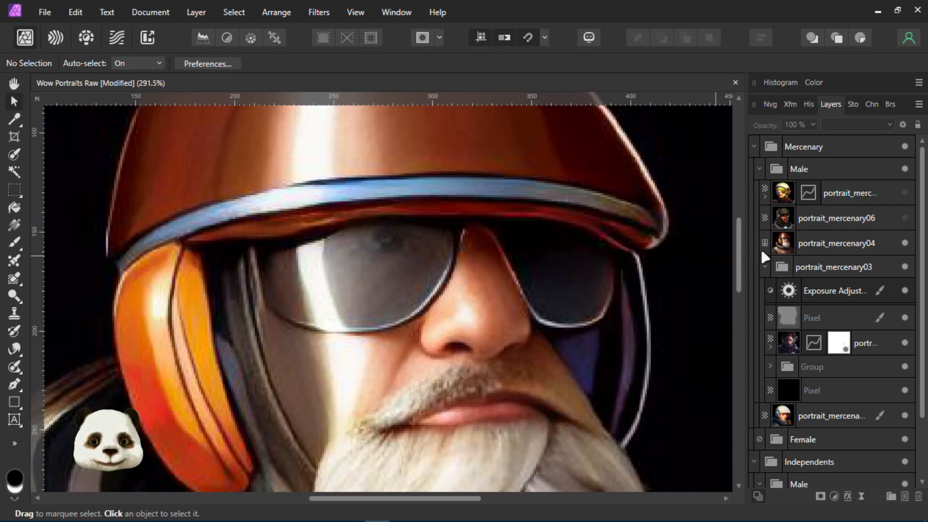
{"action": "left_click", "coordinate": [507, 251]}
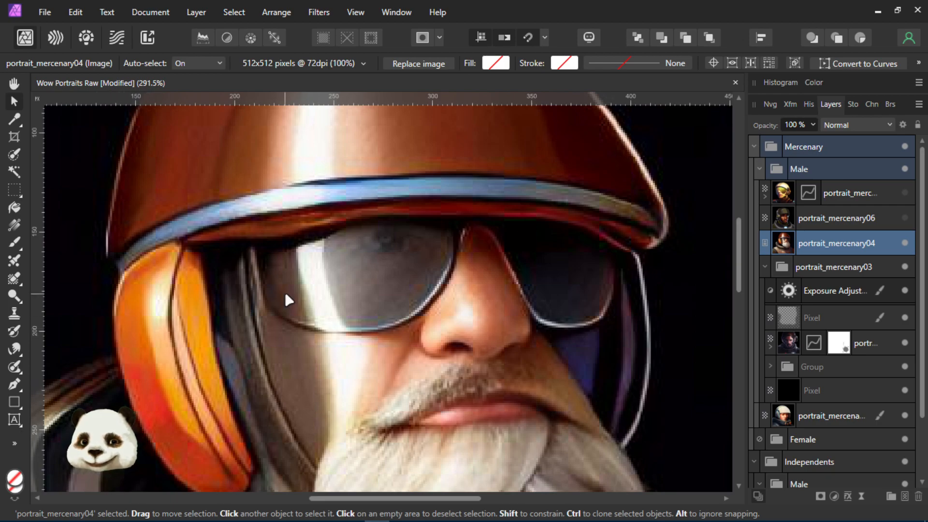
{"action": "key", "text": "b"}
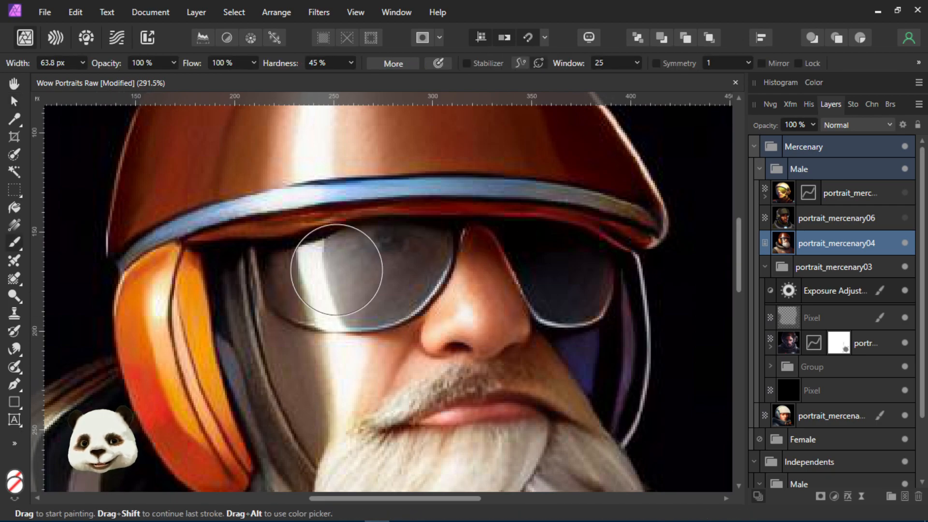
{"action": "right_click", "coordinate": [765, 246]}
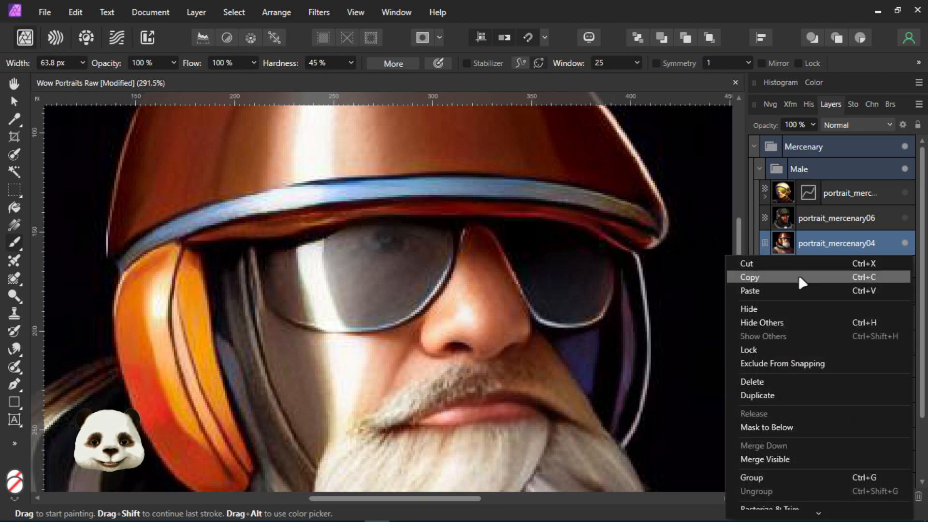
{"action": "right_click", "coordinate": [842, 237]}
{"action": "right_click", "coordinate": [842, 237]}
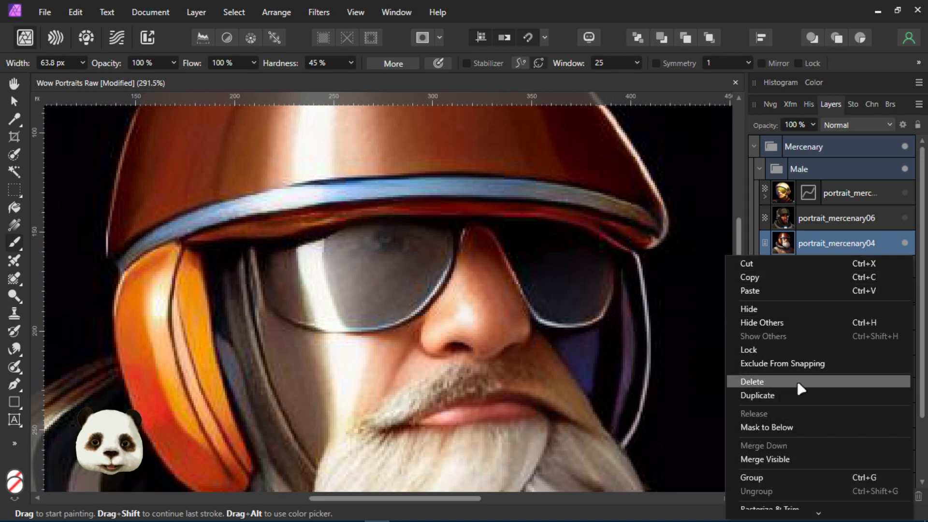
{"action": "left_click", "coordinate": [793, 243]}
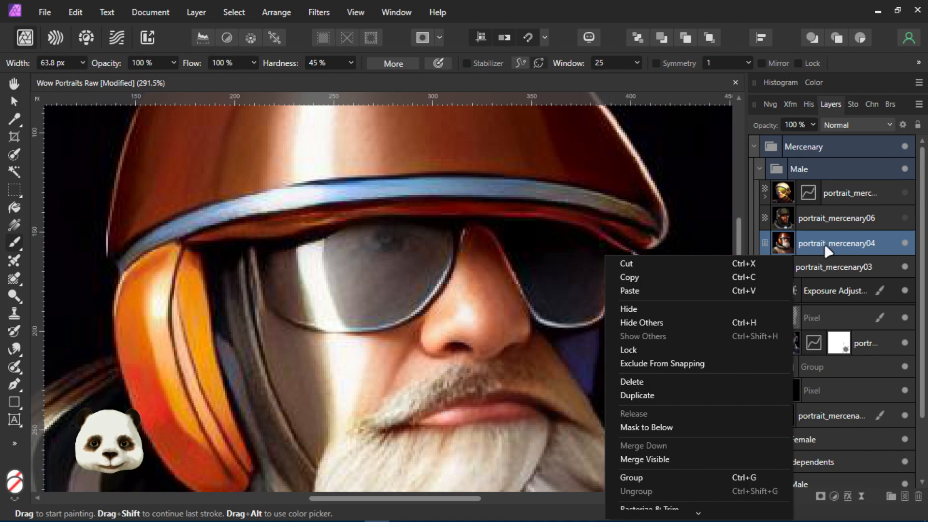
{"action": "scroll", "coordinate": [724, 365], "scroll_direction": "down", "scroll_amount": 3}
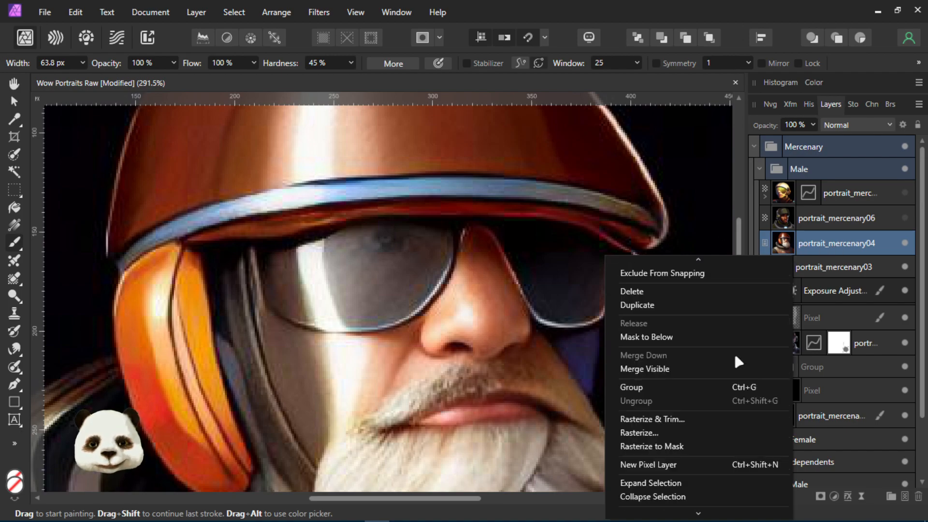
{"action": "left_click", "coordinate": [663, 430]}
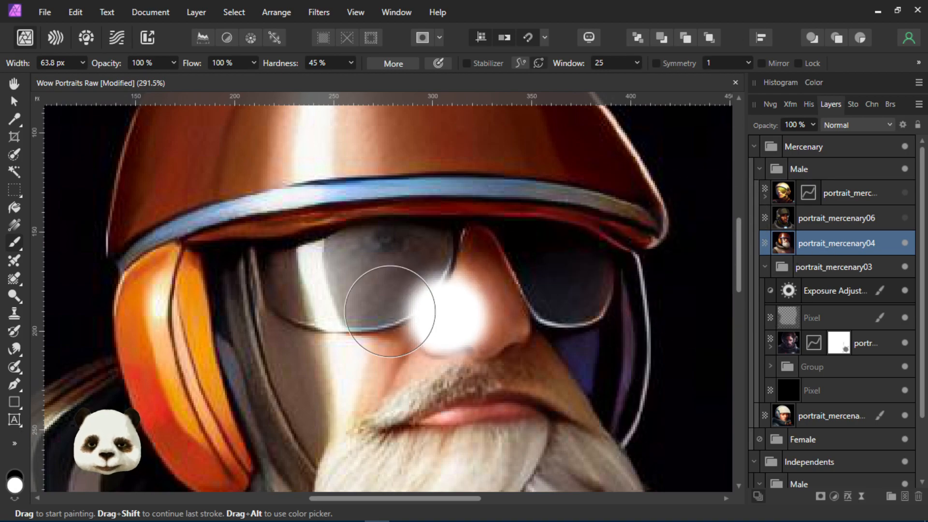
Try to paint over the eye behind the sunglasses with a 10.7 px brush in a colour sampled from the portrait, then undo it.
{"action": "key", "text": "bracketleft"}
{"action": "key", "text": "bracketleft"}
{"action": "key", "text": "bracketleft"}
{"action": "key", "text": "bracketleft"}
{"action": "key", "text": "bracketleft"}
{"action": "key", "text": "bracketleft"}
{"action": "key", "text": "bracketleft"}
{"action": "key", "text": "bracketleft"}
{"action": "key", "text": "bracketleft"}
{"action": "key", "text": "bracketleft"}
{"action": "key", "text": "bracketleft"}
{"action": "key", "text": "bracketleft"}
{"action": "key", "text": "bracketleft"}
{"action": "key", "text": "bracketleft"}
{"action": "key", "text": "bracketleft"}
{"action": "key", "text": "bracketleft"}
{"action": "key", "text": "bracketleft"}
{"action": "key", "text": "bracketleft"}
{"action": "key", "text": "bracketleft"}
{"action": "key", "text": "bracketleft"}
{"action": "key", "text": "bracketleft"}
{"action": "key", "text": "bracketleft"}
{"action": "key", "text": "bracketleft"}
{"action": "key", "text": "bracketleft"}
{"action": "key", "text": "bracketleft"}
{"action": "key", "text": "bracketleft"}
{"action": "key", "text": "bracketleft"}
{"action": "key", "text": "bracketleft"}
{"action": "key", "text": "bracketleft"}
{"action": "key", "text": "bracketleft"}
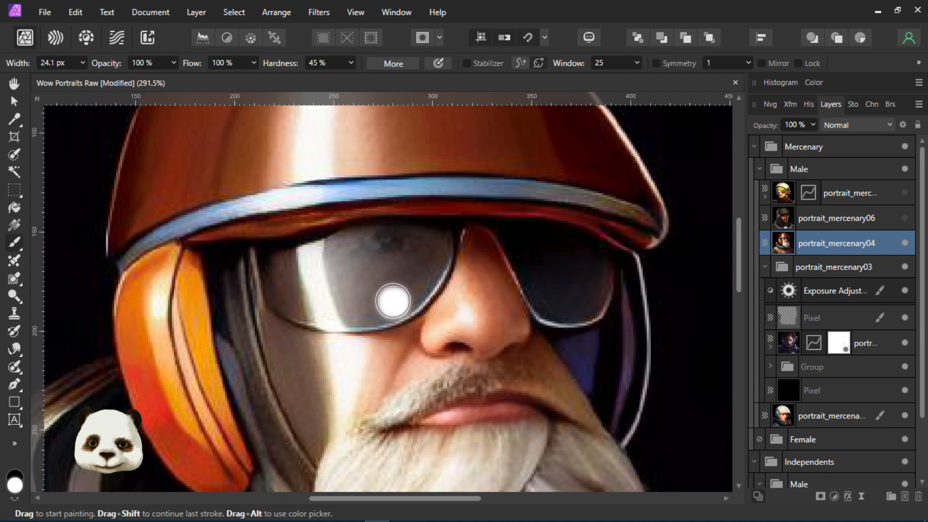
{"action": "key", "text": "alt"}
{"action": "key", "text": "alt"}
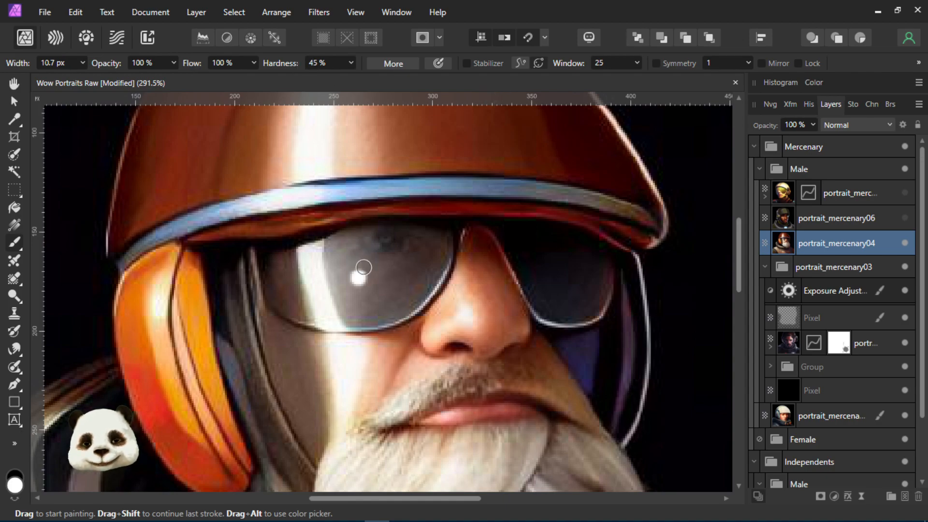
{"action": "left_click", "coordinate": [468, 262], "text": "alt"}
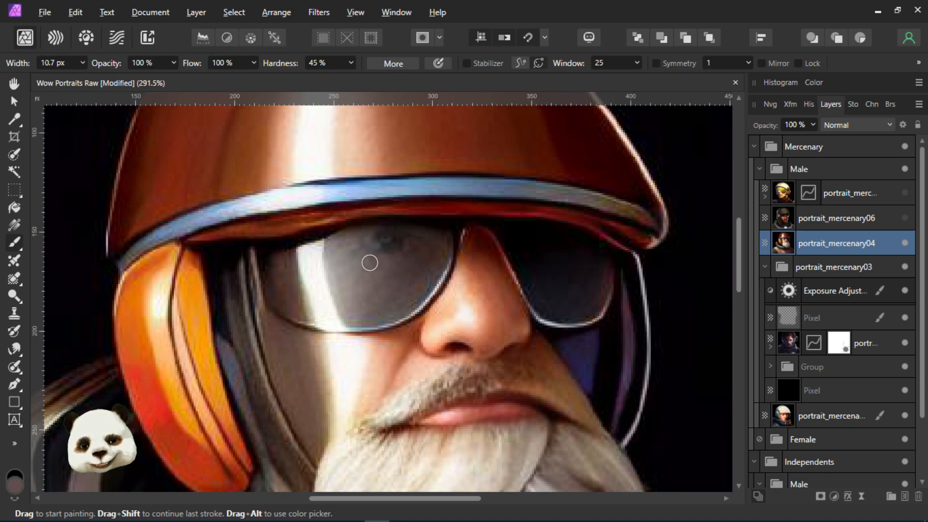
{"action": "left_click_drag", "start_coordinate": [362, 246], "coordinate": [405, 244]}
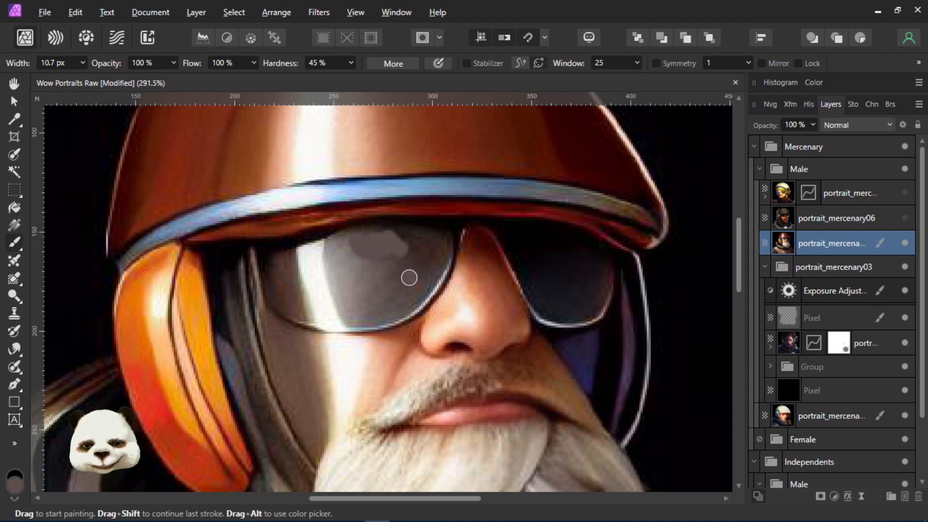
{"action": "key", "text": "ctrl+z"}
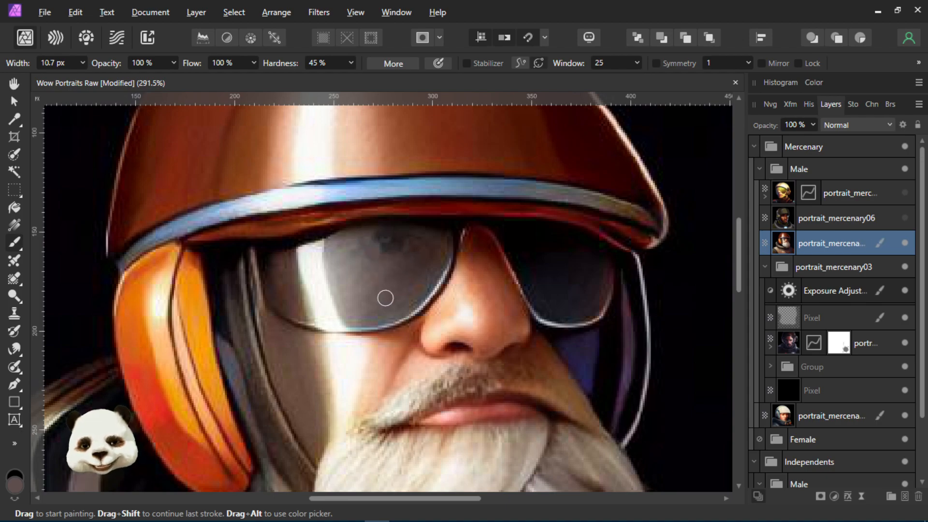
{"action": "left_click", "coordinate": [220, 257]}
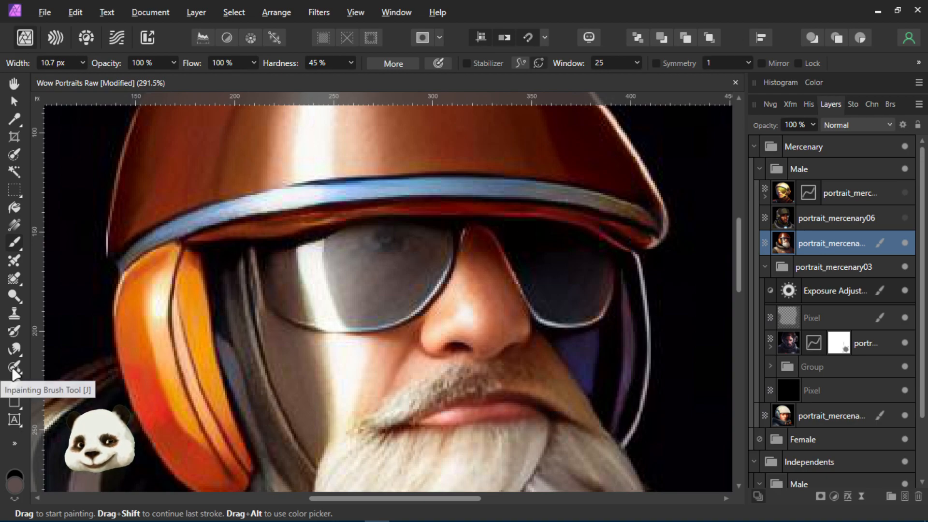
Remove the eye showing through the sunglasses lens using the Inpainting Brush at 12.1 px width.
{"action": "left_click", "coordinate": [15, 370]}
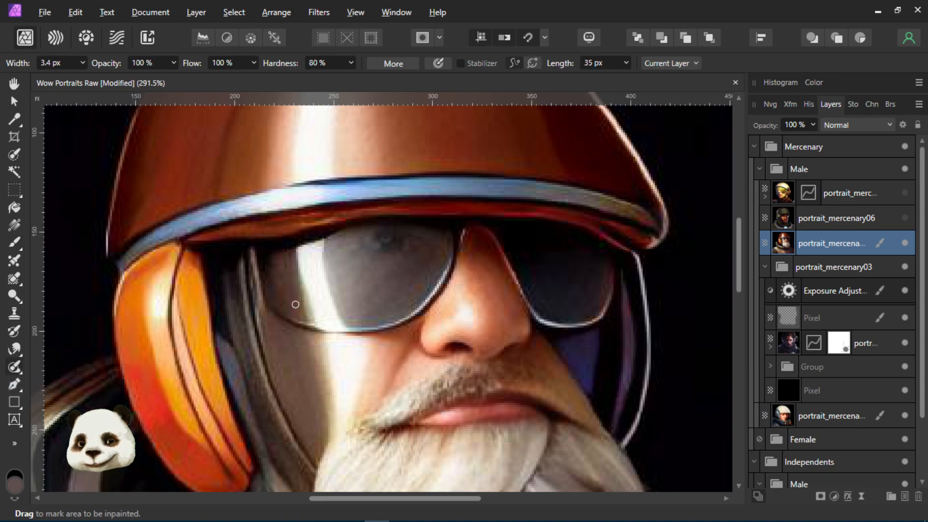
{"action": "key", "text": "bracketright"}
{"action": "key", "text": "bracketright"}
{"action": "key", "text": "bracketright"}
{"action": "key", "text": "bracketright"}
{"action": "key", "text": "bracketright"}
{"action": "key", "text": "bracketright"}
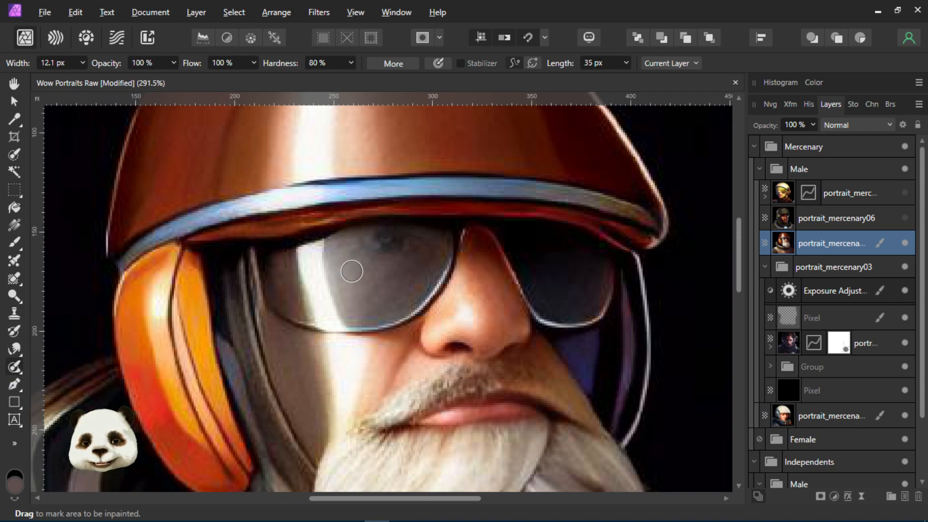
{"action": "mouse_move", "coordinate": [352, 245]}
{"action": "left_mouse_down"}
{"action": "mouse_move", "coordinate": [420, 253]}
{"action": "mouse_move", "coordinate": [406, 237]}
{"action": "mouse_move", "coordinate": [400, 243]}
{"action": "left_mouse_up"}
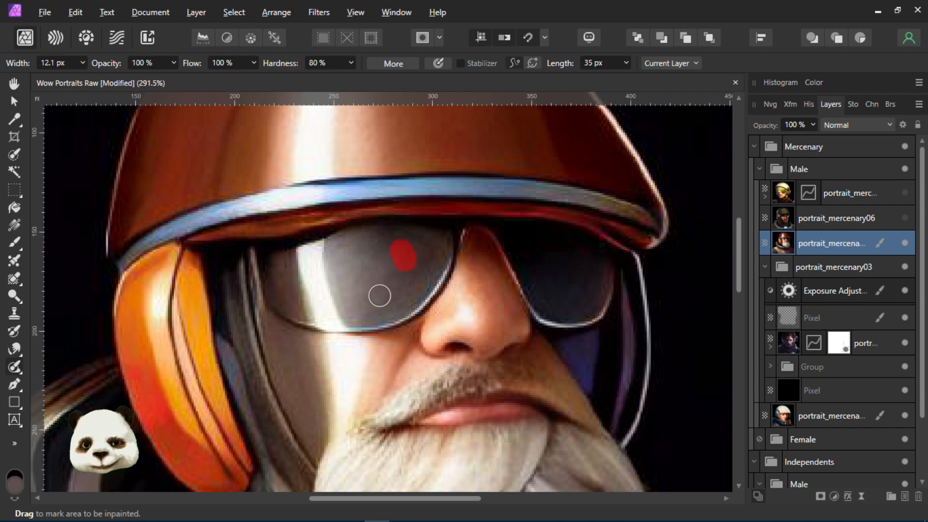
{"action": "left_click_drag", "start_coordinate": [406, 258], "coordinate": [422, 245]}
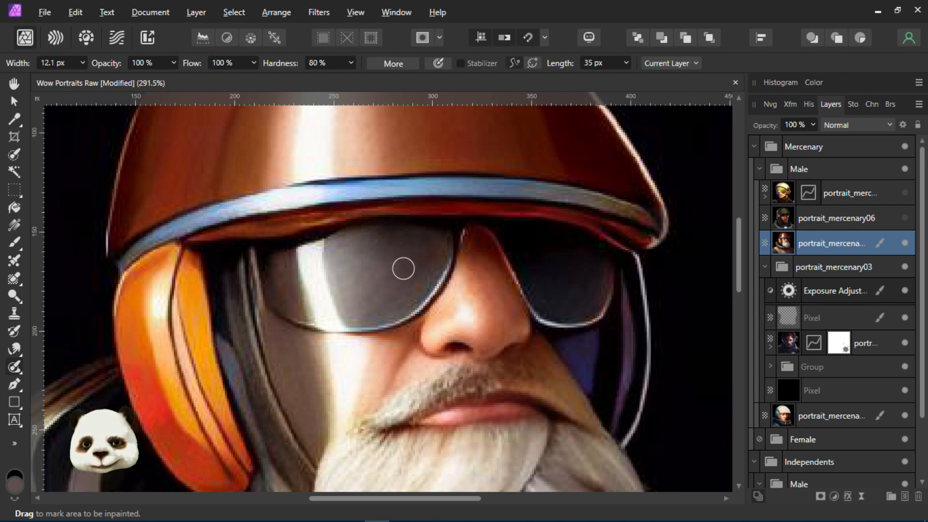
{"action": "left_click", "coordinate": [372, 243]}
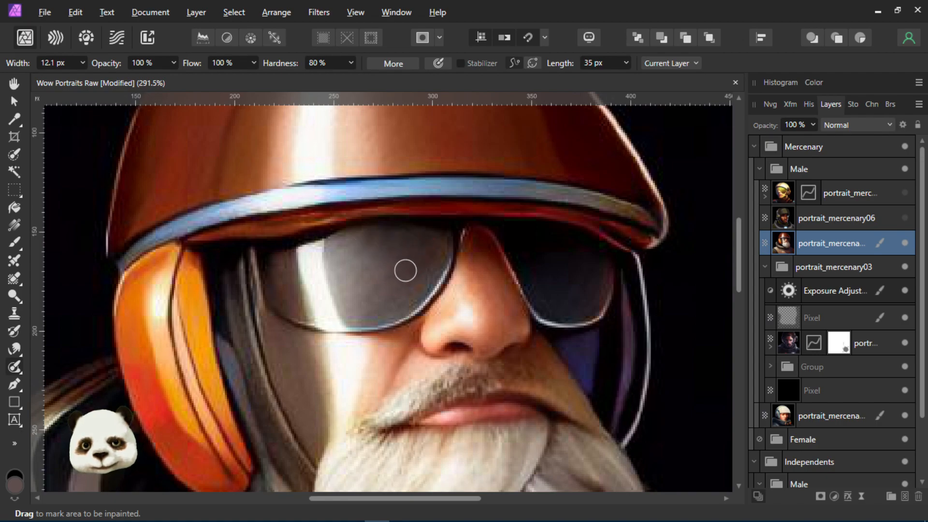
{"action": "scroll", "coordinate": [336, 241], "scroll_direction": "down", "scroll_amount": 5}
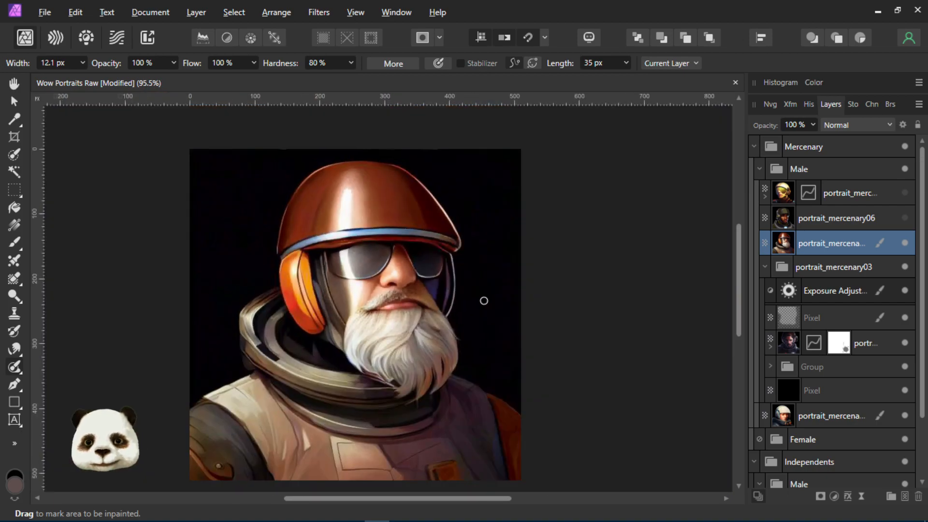
Switch to the Smudge Brush and enlarge it for blending the retouched sunglasses lens of the bearded man.
{"action": "scroll", "coordinate": [449, 295], "scroll_direction": "down", "scroll_amount": 1}
{"action": "scroll", "coordinate": [393, 274], "scroll_direction": "up", "scroll_amount": 5}
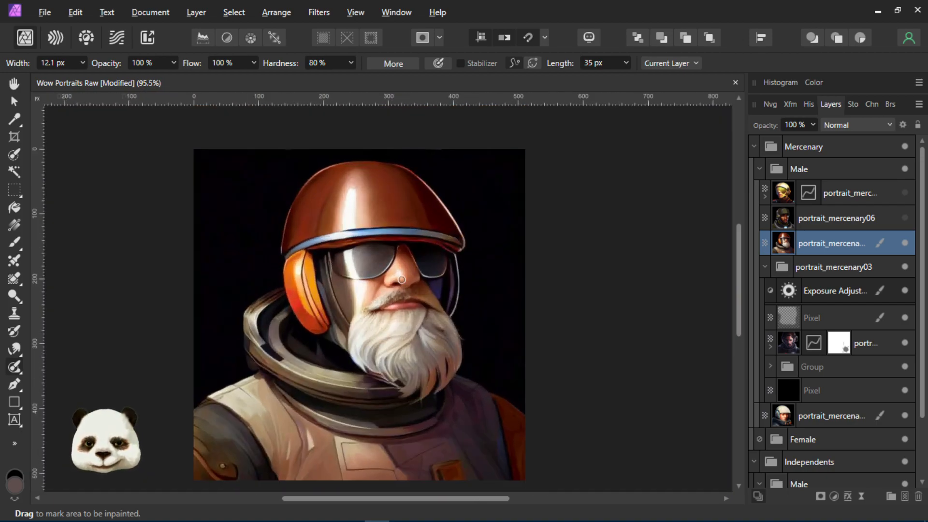
{"action": "scroll", "coordinate": [394, 274], "scroll_direction": "down", "scroll_amount": 3}
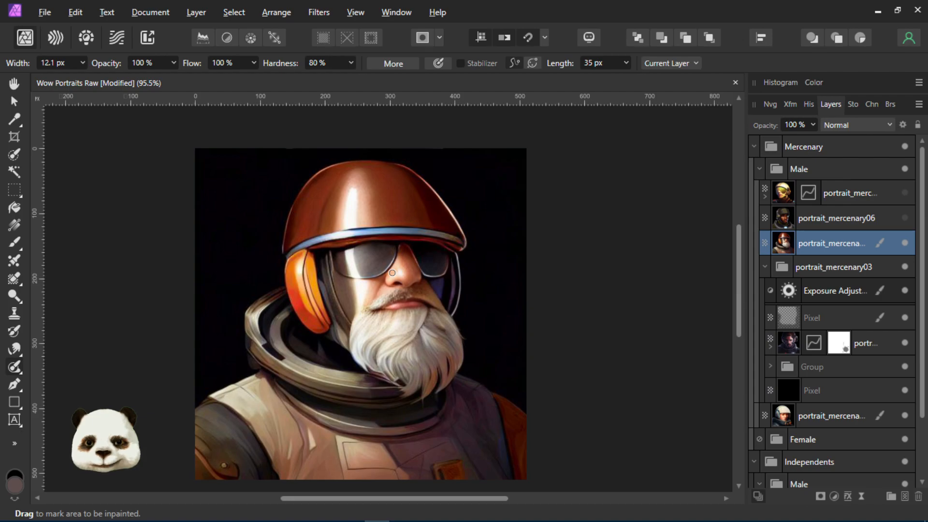
{"action": "scroll", "coordinate": [392, 273], "scroll_direction": "down", "scroll_amount": 1}
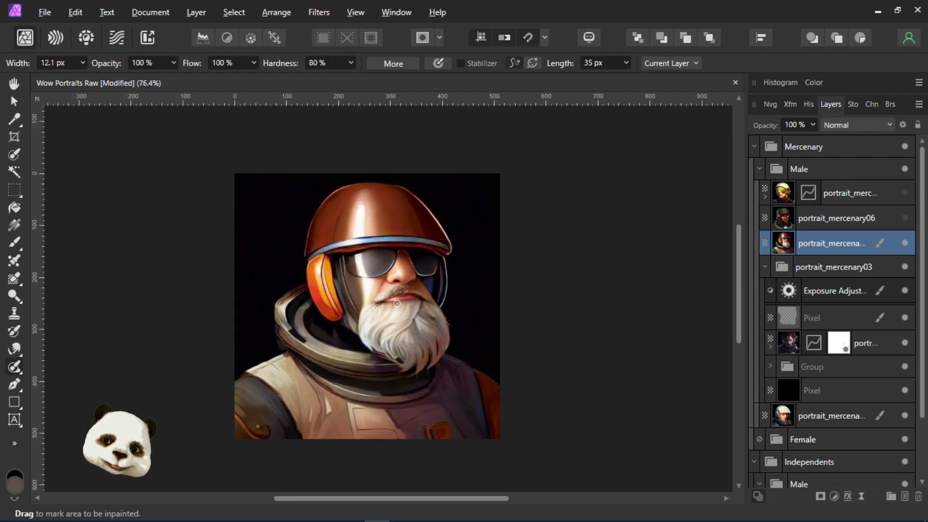
{"action": "scroll", "coordinate": [375, 258], "scroll_direction": "up", "scroll_amount": 5}
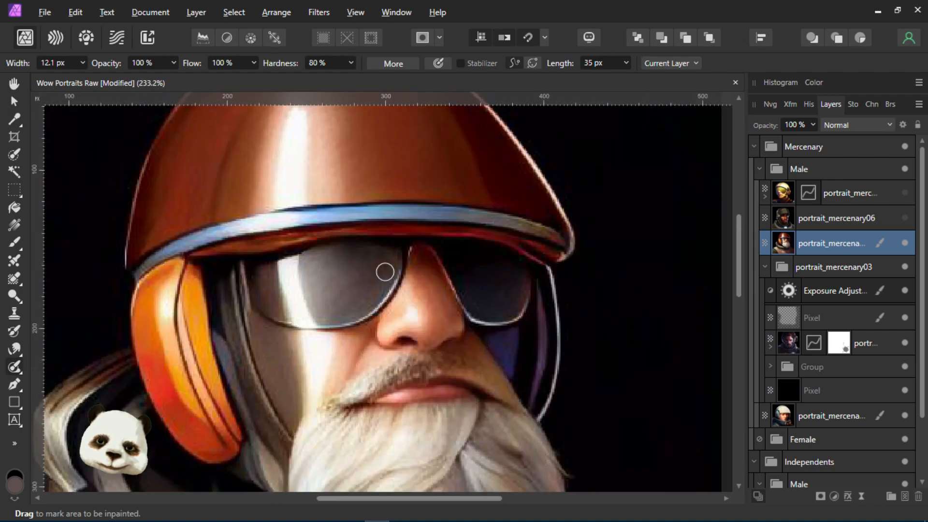
{"action": "left_click", "coordinate": [14, 348]}
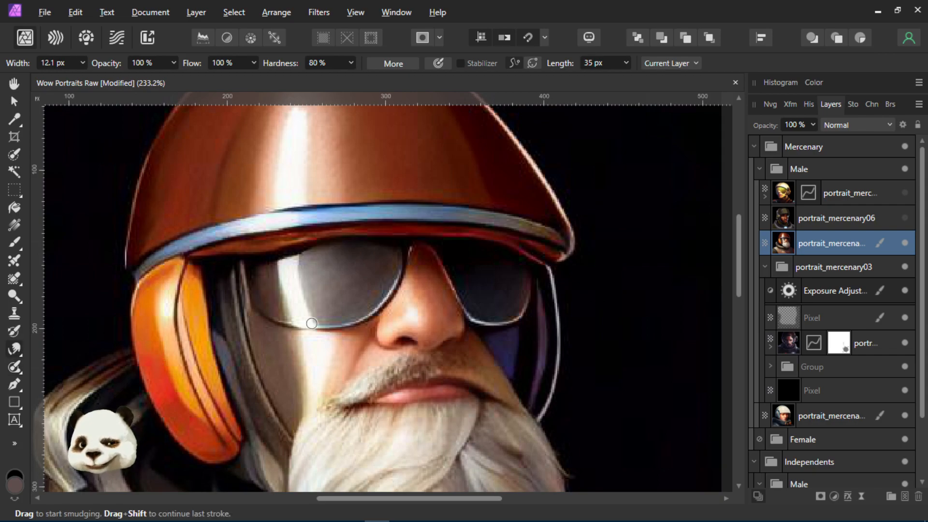
{"action": "key", "text": "bracketright"}
{"action": "key", "text": "bracketright"}
{"action": "key", "text": "bracketright"}
{"action": "key", "text": "bracketright"}
{"action": "key", "text": "bracketright"}
{"action": "key", "text": "bracketright"}
{"action": "key", "text": "bracketright"}
{"action": "key", "text": "bracketright"}
{"action": "key", "text": "bracketright"}
{"action": "key", "text": "bracketright"}
{"action": "key", "text": "bracketright"}
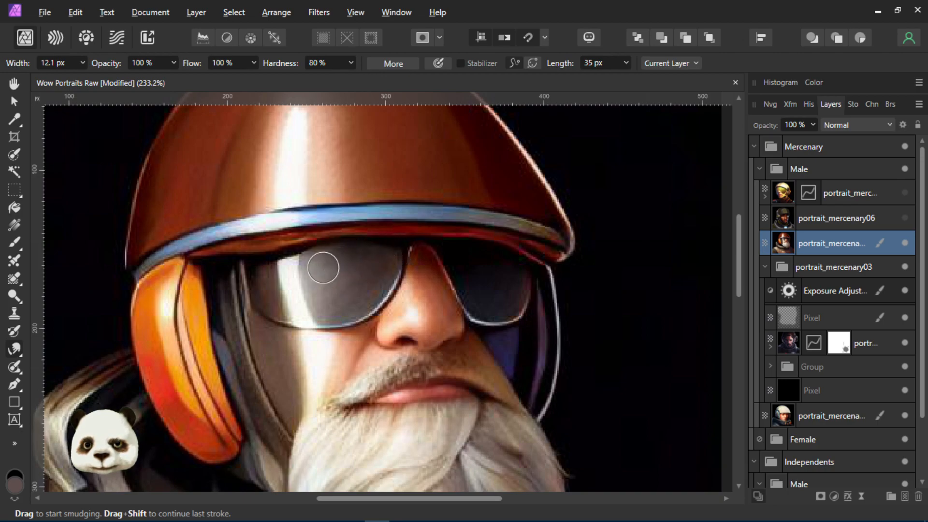
Check the retouched bearded portrait as a whole and save the document.
{"action": "scroll", "coordinate": [360, 287], "scroll_direction": "down", "scroll_amount": 5}
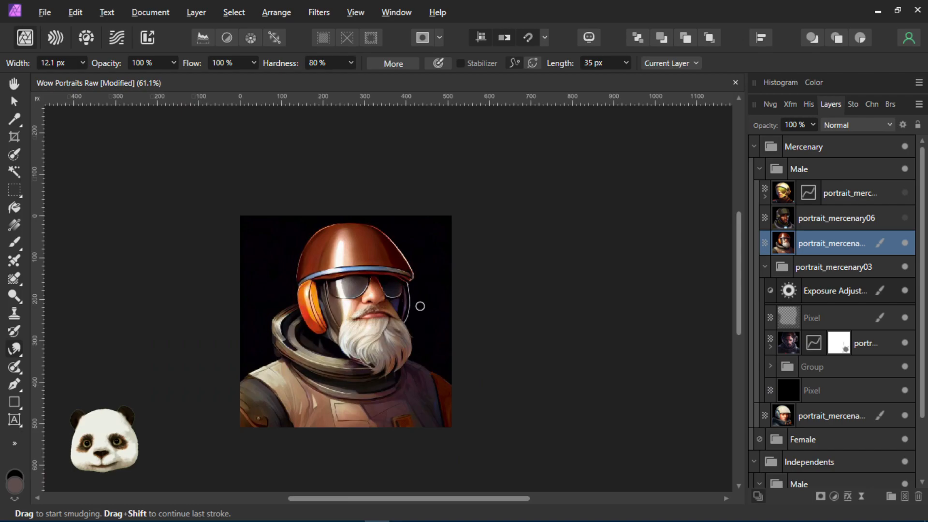
{"action": "scroll", "coordinate": [384, 289], "scroll_direction": "up", "scroll_amount": 3}
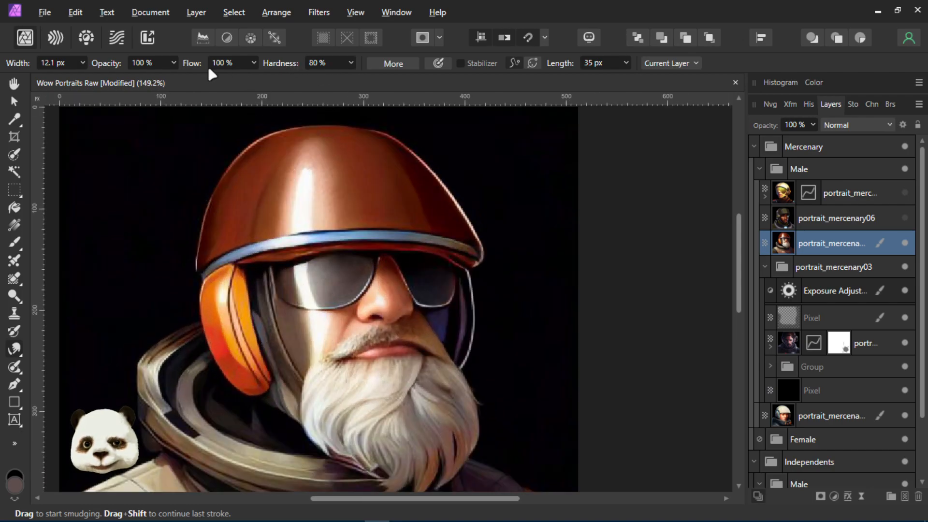
{"action": "scroll", "coordinate": [346, 282], "scroll_direction": "up", "scroll_amount": 3}
{"action": "scroll", "coordinate": [346, 281], "scroll_direction": "down", "scroll_amount": 6}
{"action": "scroll", "coordinate": [403, 326], "scroll_direction": "up", "scroll_amount": 1}
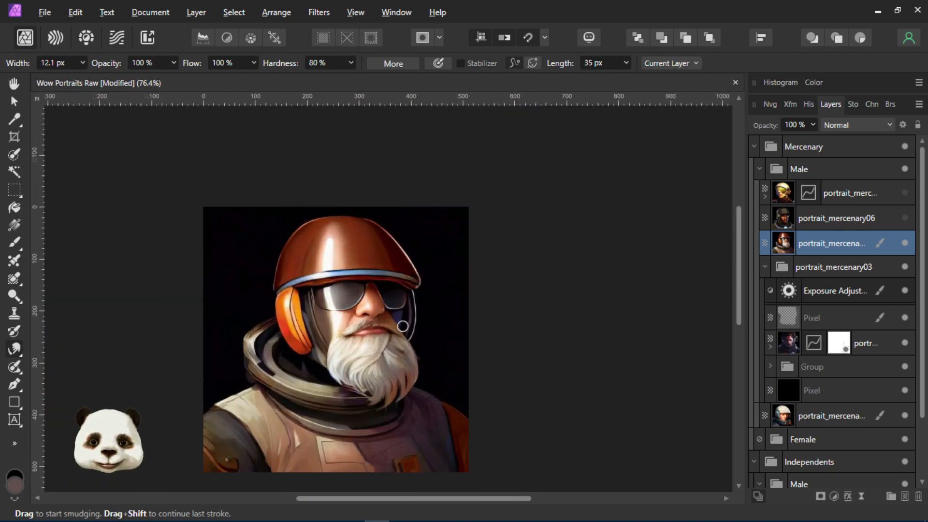
{"action": "key", "text": "ctrl+s"}
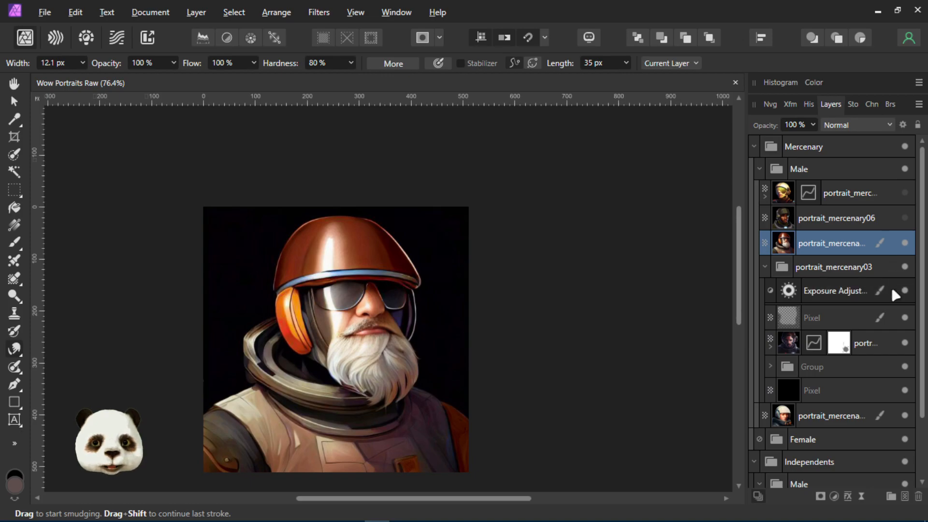
Hide the bearded man's portrait layer and inspect the helmeted portrait_mercenary03 underneath.
{"action": "left_click", "coordinate": [904, 242]}
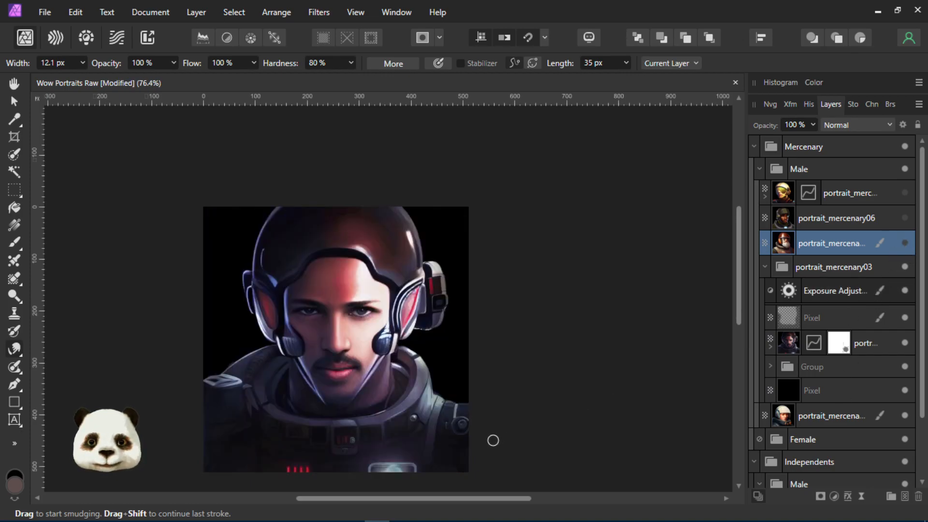
{"action": "scroll", "coordinate": [489, 444], "scroll_direction": "up", "scroll_amount": 3}
{"action": "scroll", "coordinate": [476, 381], "scroll_direction": "down", "scroll_amount": 6}
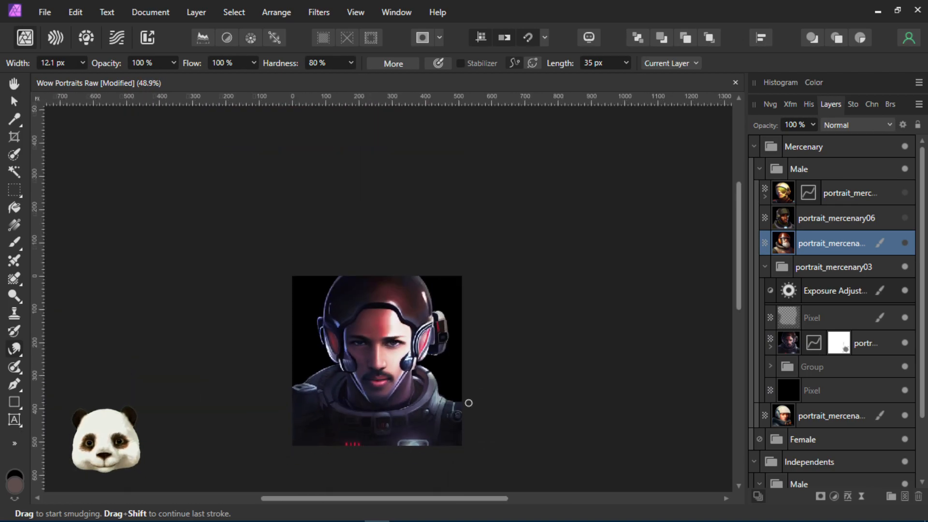
{"action": "scroll", "coordinate": [282, 400], "scroll_direction": "up", "scroll_amount": 2}
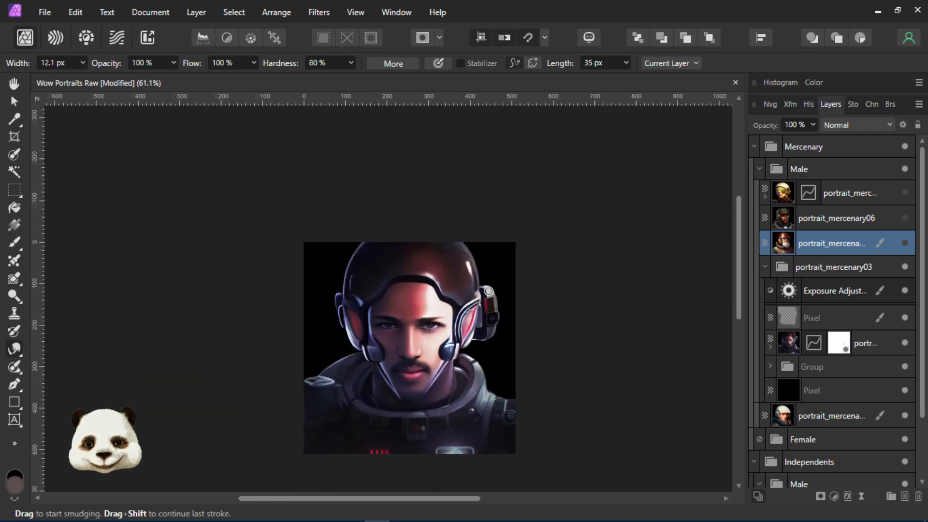
{"action": "scroll", "coordinate": [502, 339], "scroll_direction": "up", "scroll_amount": 4}
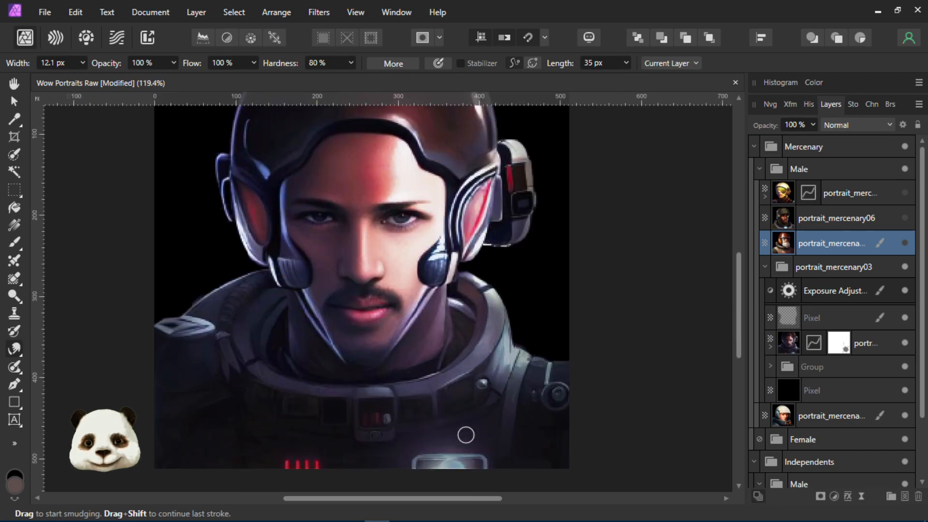
{"action": "scroll", "coordinate": [556, 272], "scroll_direction": "up", "scroll_amount": 2}
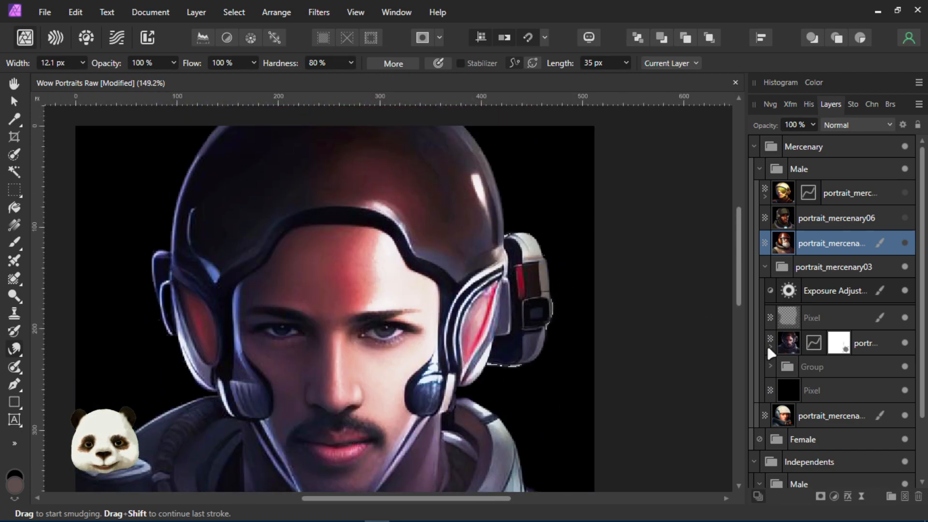
Select the mask of the portrait_mercenary03 layer and set the painting colour to black.
{"action": "left_click", "coordinate": [834, 347]}
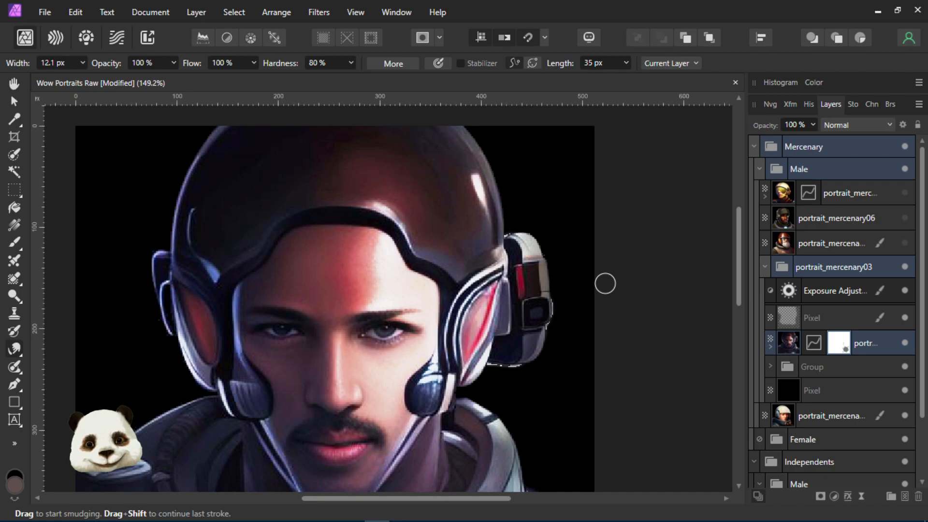
{"action": "key", "text": "d"}
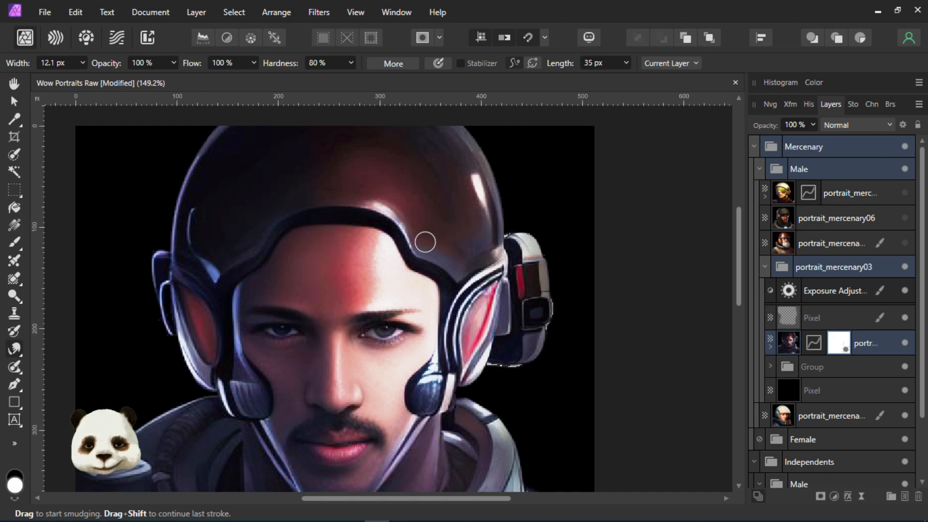
{"action": "key", "text": "x"}
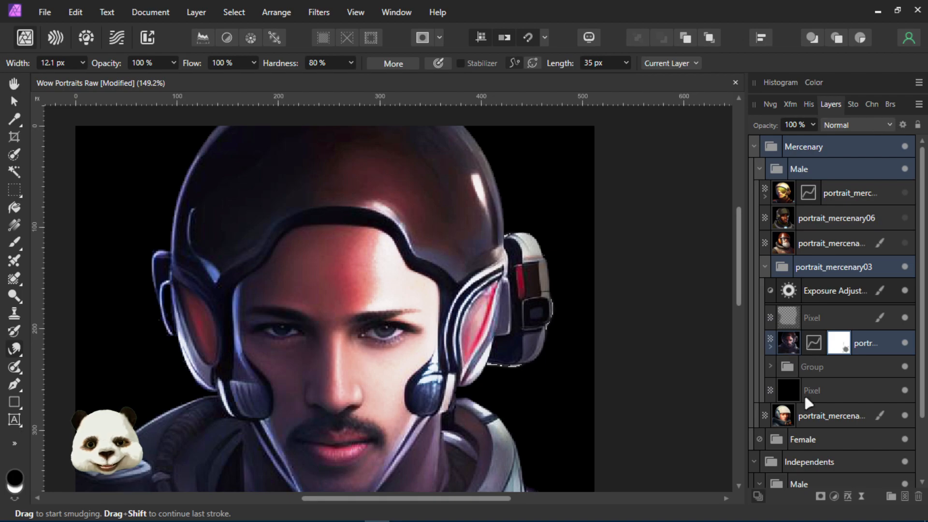
Show the available mask types and the Curves Adjustment and Mask nested in the portrait_mercenary03 layer.
{"action": "left_click", "coordinate": [820, 496]}
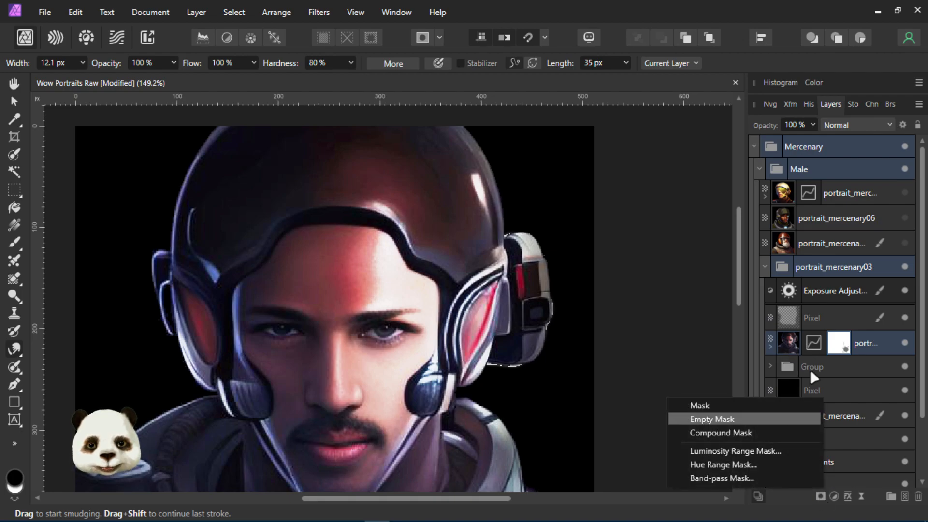
{"action": "left_click", "coordinate": [769, 342]}
{"action": "left_click", "coordinate": [769, 343]}
{"action": "left_click", "coordinate": [769, 342]}
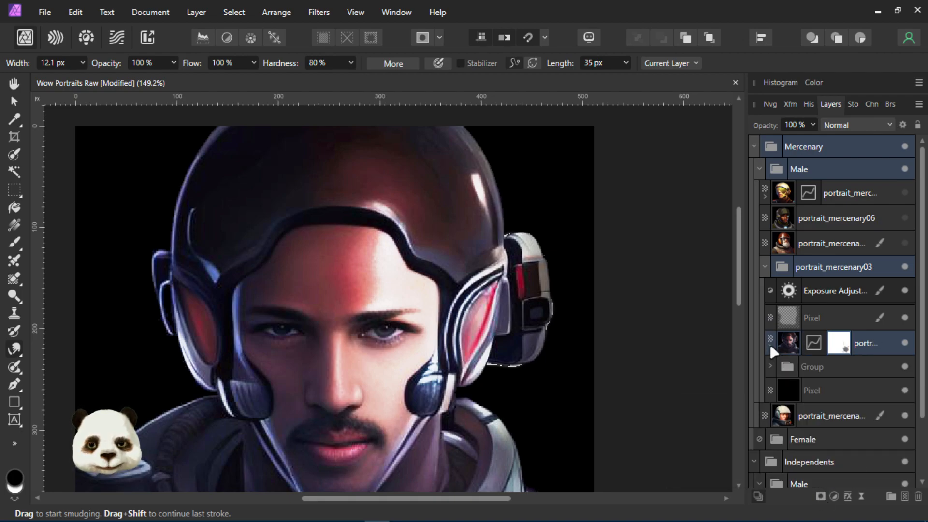
{"action": "left_click", "coordinate": [769, 342]}
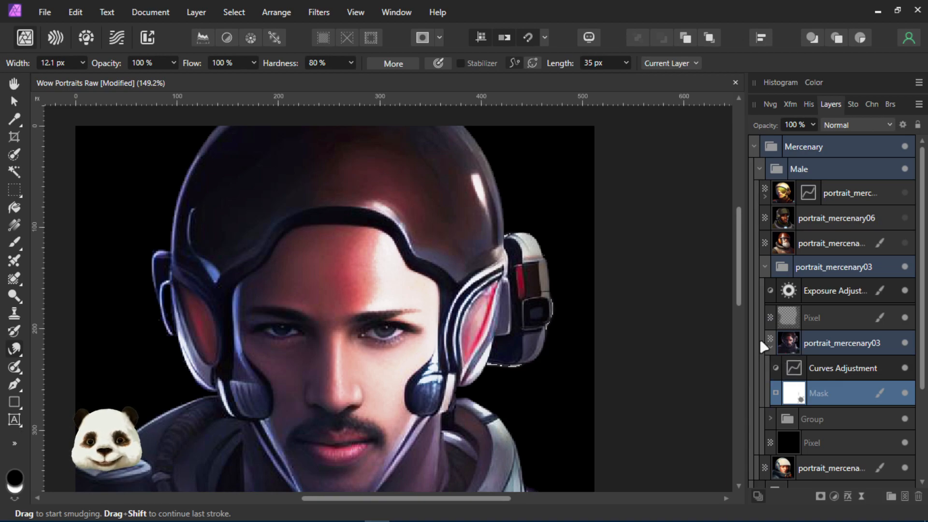
{"action": "left_click", "coordinate": [771, 348]}
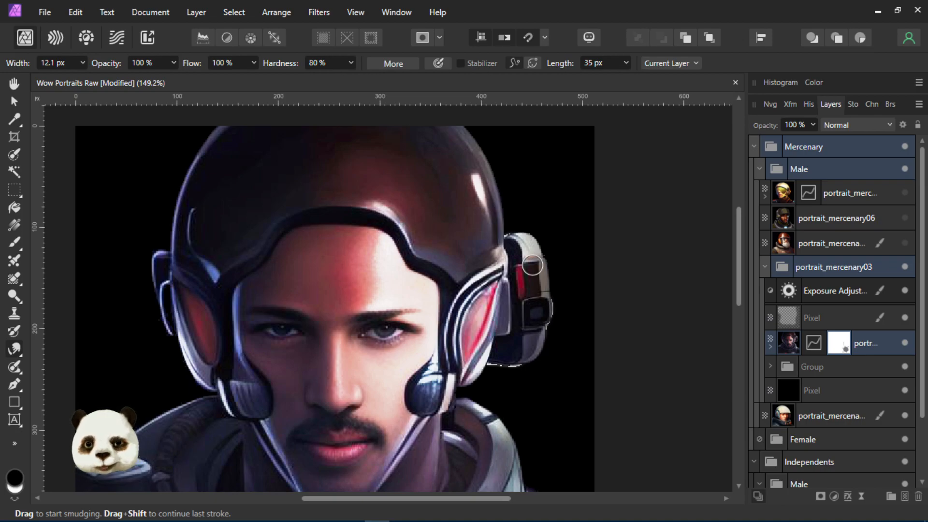
Paint black on the portrait_mercenary03 mask with a 49.7 px brush to hide the device attached to the helmet's side.
{"action": "key", "text": "x"}
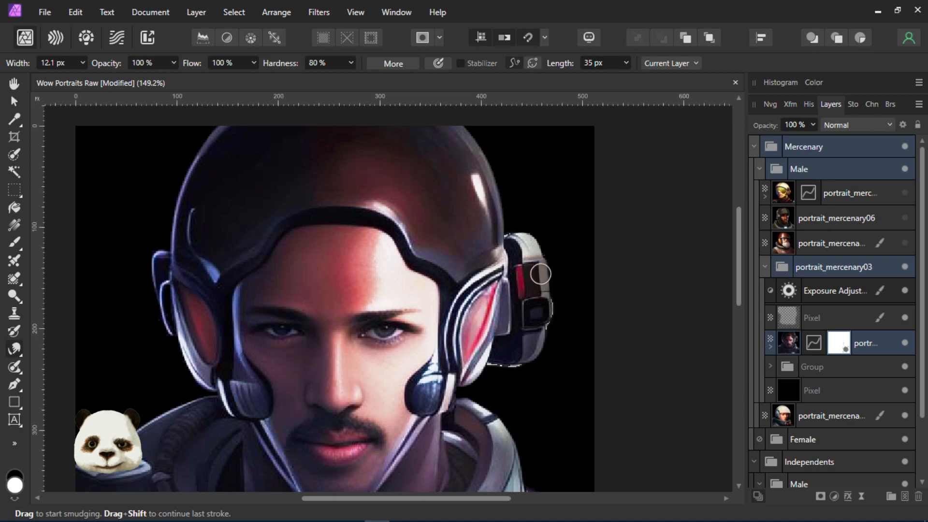
{"action": "key", "text": "x"}
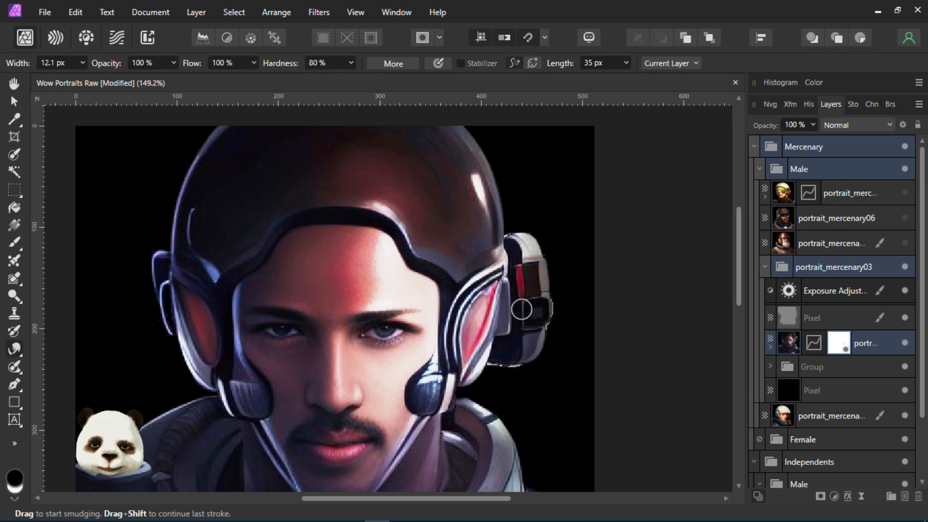
{"action": "key", "text": "b"}
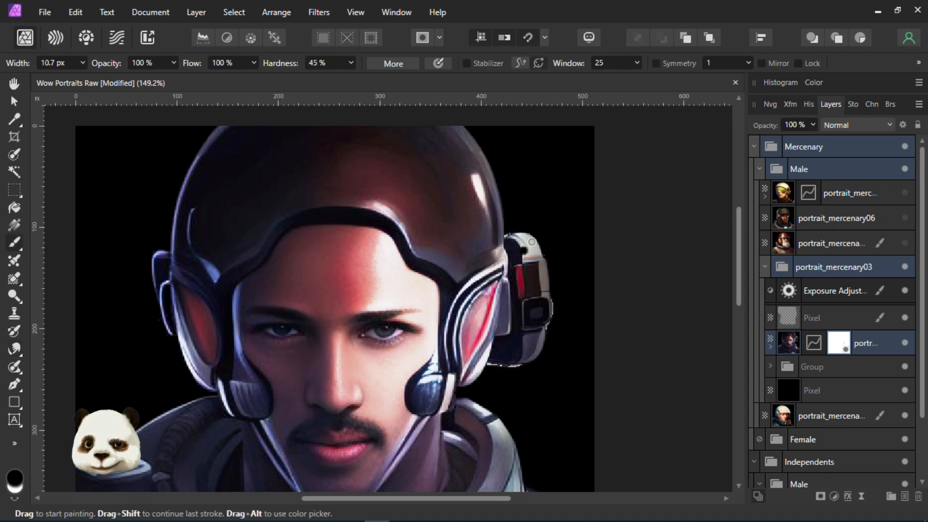
{"action": "key", "text": "bracketright"}
{"action": "key", "text": "bracketright"}
{"action": "key", "text": "bracketright"}
{"action": "key", "text": "bracketright"}
{"action": "key", "text": "bracketright"}
{"action": "key", "text": "bracketright"}
{"action": "key", "text": "bracketright"}
{"action": "key", "text": "bracketright"}
{"action": "key", "text": "bracketright"}
{"action": "key", "text": "bracketright"}
{"action": "key", "text": "bracketright"}
{"action": "key", "text": "bracketright"}
{"action": "key", "text": "bracketright"}
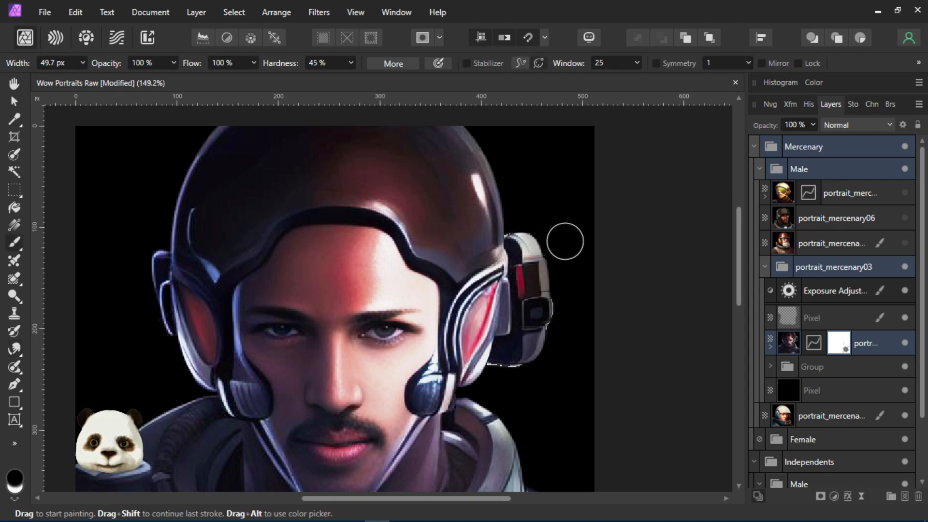
{"action": "mouse_move", "coordinate": [542, 237]}
{"action": "left_mouse_down"}
{"action": "mouse_move", "coordinate": [547, 278]}
{"action": "mouse_move", "coordinate": [532, 344]}
{"action": "mouse_move", "coordinate": [525, 354]}
{"action": "mouse_move", "coordinate": [511, 351]}
{"action": "mouse_move", "coordinate": [510, 366]}
{"action": "mouse_move", "coordinate": [527, 292]}
{"action": "mouse_move", "coordinate": [532, 311]}
{"action": "left_mouse_up"}
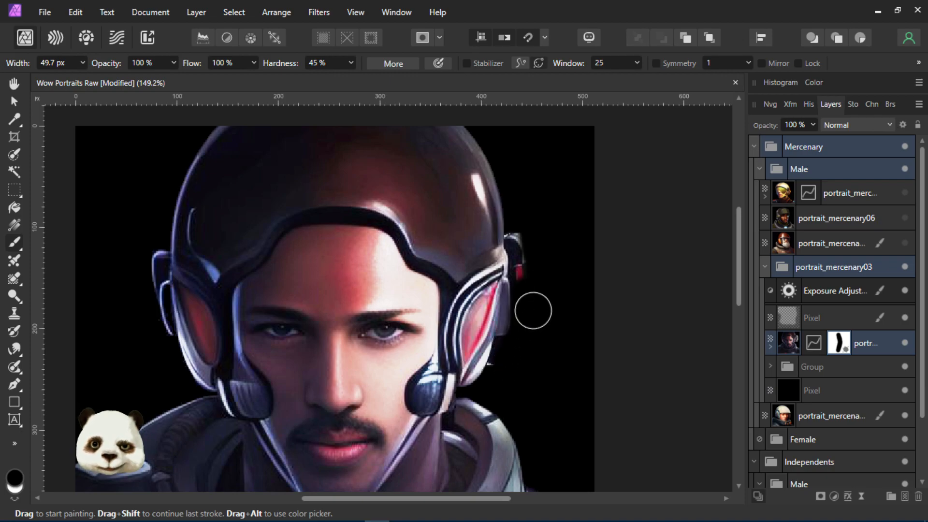
{"action": "left_click", "coordinate": [838, 337], "text": "shift"}
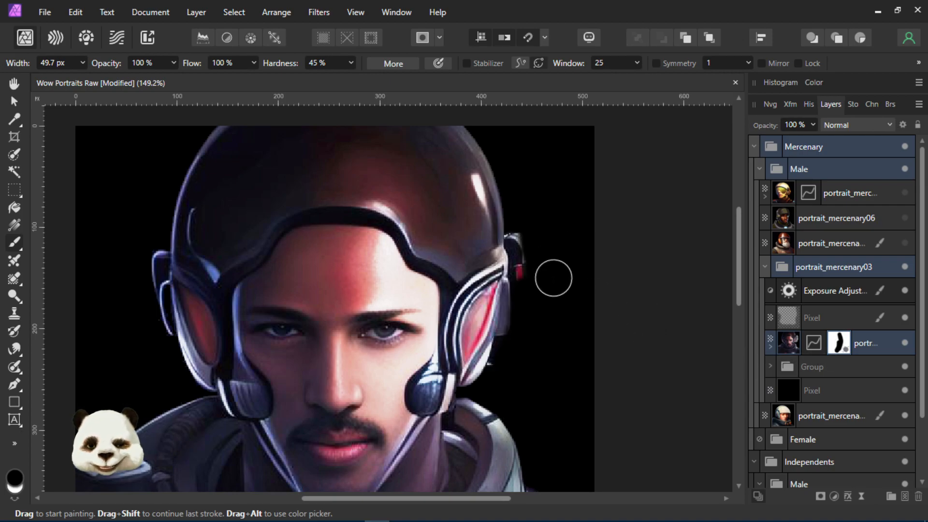
{"action": "mouse_move", "coordinate": [553, 278]}
{"action": "left_mouse_down"}
{"action": "mouse_move", "coordinate": [542, 241]}
{"action": "mouse_move", "coordinate": [530, 234]}
{"action": "mouse_move", "coordinate": [527, 287]}
{"action": "mouse_move", "coordinate": [547, 323]}
{"action": "mouse_move", "coordinate": [523, 337]}
{"action": "mouse_move", "coordinate": [524, 289]}
{"action": "mouse_move", "coordinate": [536, 311]}
{"action": "left_mouse_up"}
Mask out remnants of the device along the helmet edge, reducing the brush to 42.2 px and finally 6 px.
{"action": "key", "text": "bracketleft"}
{"action": "key", "text": "bracketleft"}
{"action": "key", "text": "bracketleft"}
{"action": "key", "text": "bracketleft"}
{"action": "key", "text": "bracketleft"}
{"action": "key", "text": "bracketleft"}
{"action": "key", "text": "bracketleft"}
{"action": "key", "text": "bracketleft"}
{"action": "key", "text": "bracketleft"}
{"action": "key", "text": "bracketleft"}
{"action": "key", "text": "bracketleft"}
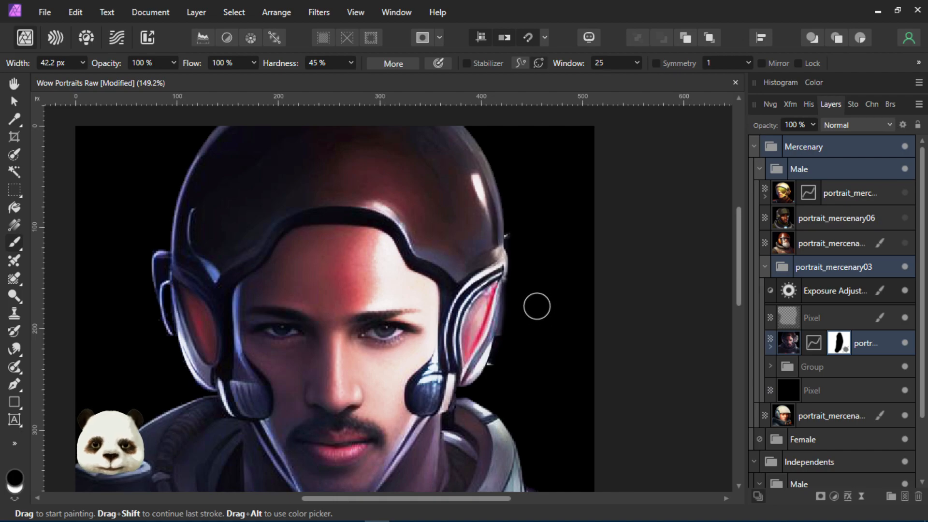
{"action": "key", "text": "bracketleft"}
{"action": "key", "text": "bracketleft"}
{"action": "key", "text": "bracketleft"}
{"action": "key", "text": "bracketleft"}
{"action": "key", "text": "bracketleft"}
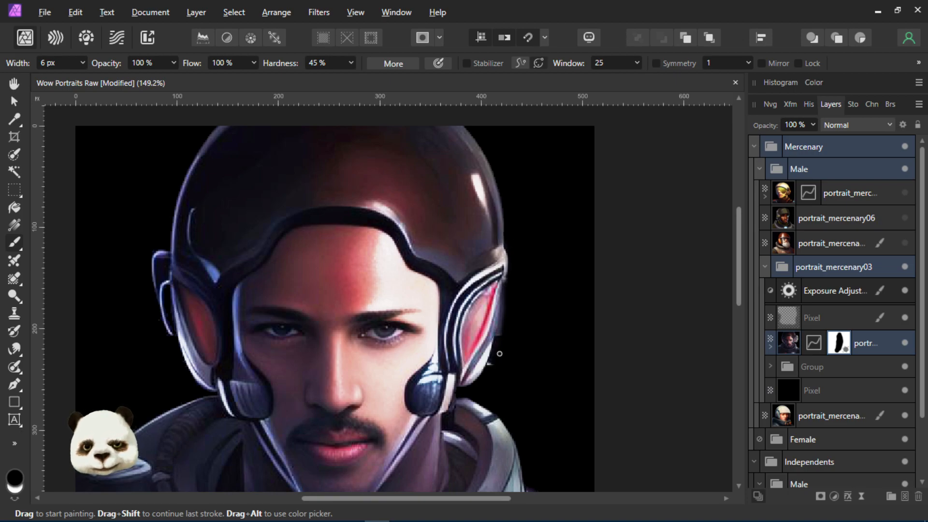
Mask out the small bright remnant of the device beside the helmet's lower ear guard with the 6 px brush.
{"action": "scroll", "coordinate": [507, 373], "scroll_direction": "up", "scroll_amount": 2}
{"action": "scroll", "coordinate": [507, 373], "scroll_direction": "down", "scroll_amount": 3}
{"action": "scroll", "coordinate": [507, 373], "scroll_direction": "up", "scroll_amount": 1}
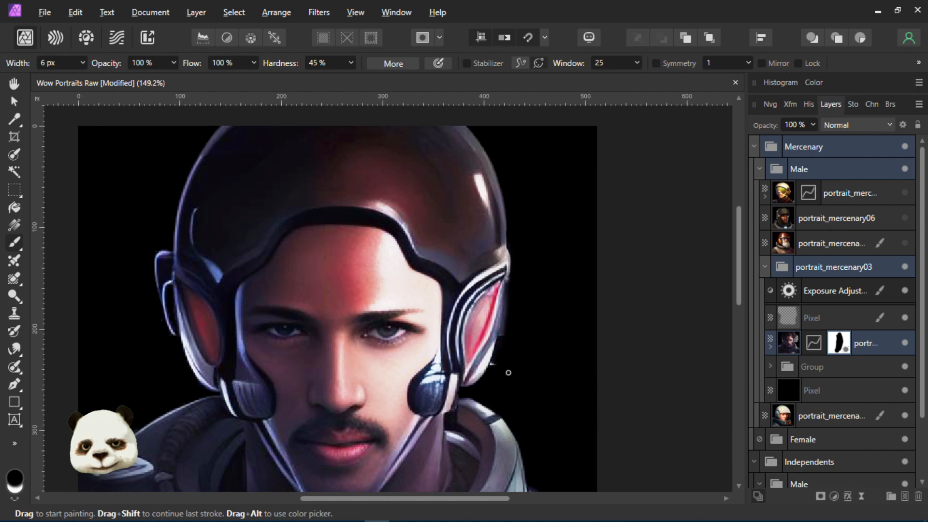
{"action": "scroll", "coordinate": [507, 374], "scroll_direction": "up", "scroll_amount": 10}
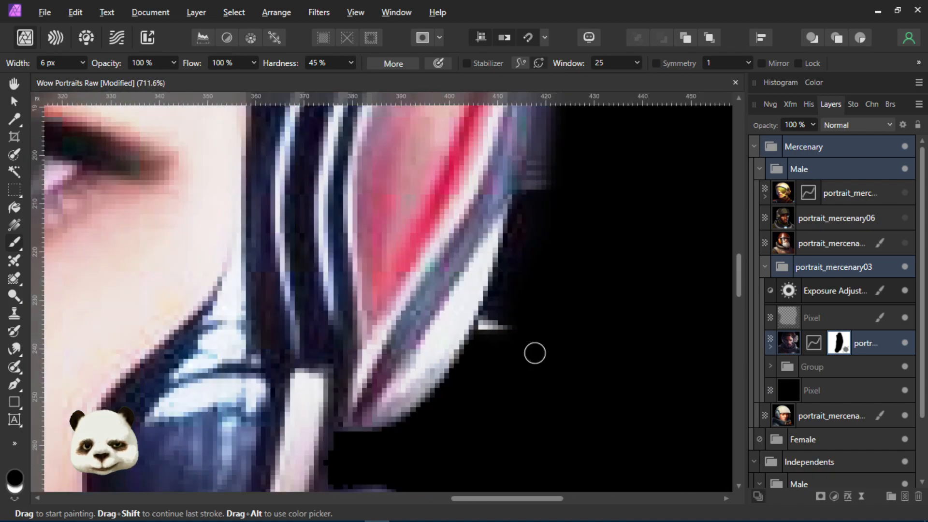
{"action": "scroll", "coordinate": [499, 327], "scroll_direction": "up", "scroll_amount": 10}
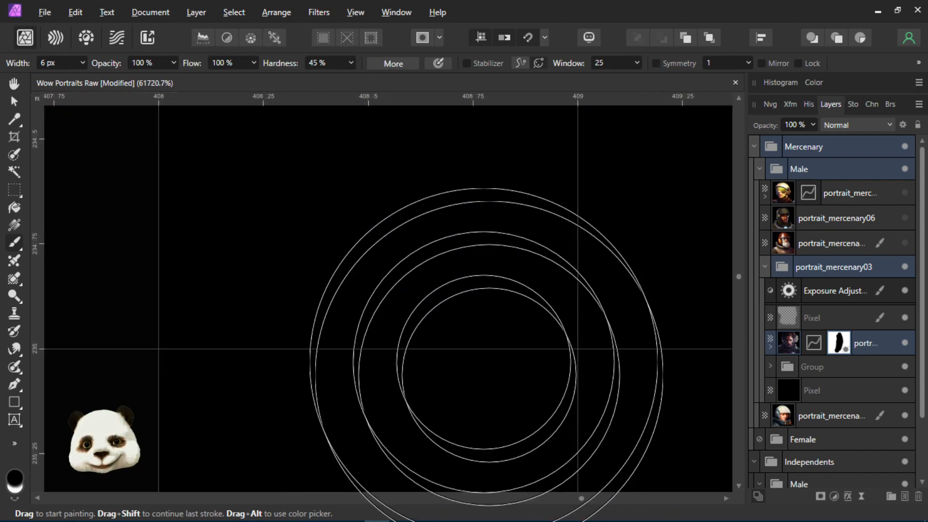
{"action": "scroll", "coordinate": [476, 352], "scroll_direction": "down", "scroll_amount": 5}
{"action": "scroll", "coordinate": [443, 352], "scroll_direction": "up", "scroll_amount": 8}
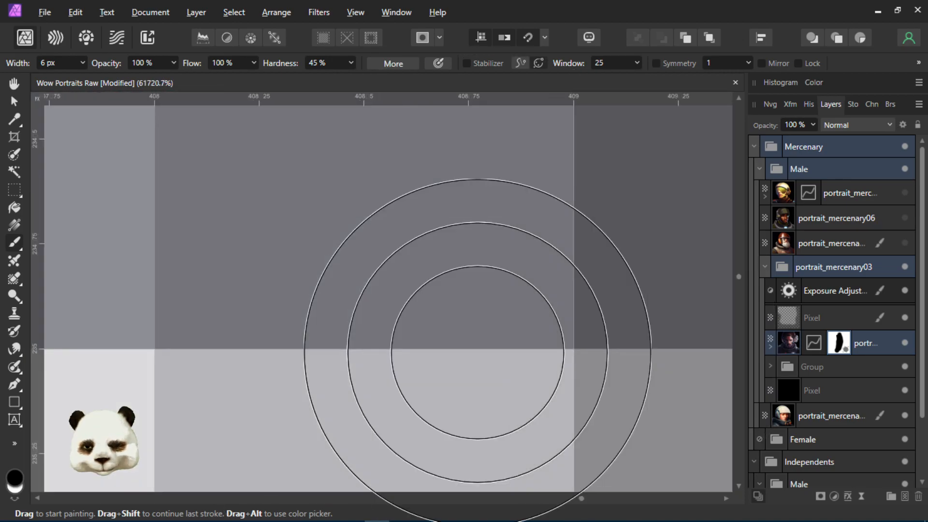
{"action": "scroll", "coordinate": [462, 339], "scroll_direction": "up", "scroll_amount": 7}
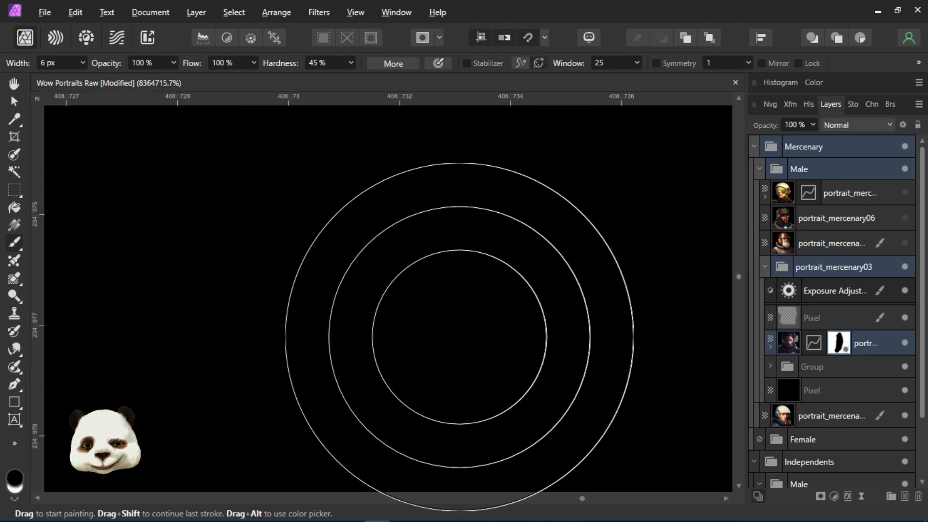
{"action": "scroll", "coordinate": [459, 335], "scroll_direction": "down", "scroll_amount": 20}
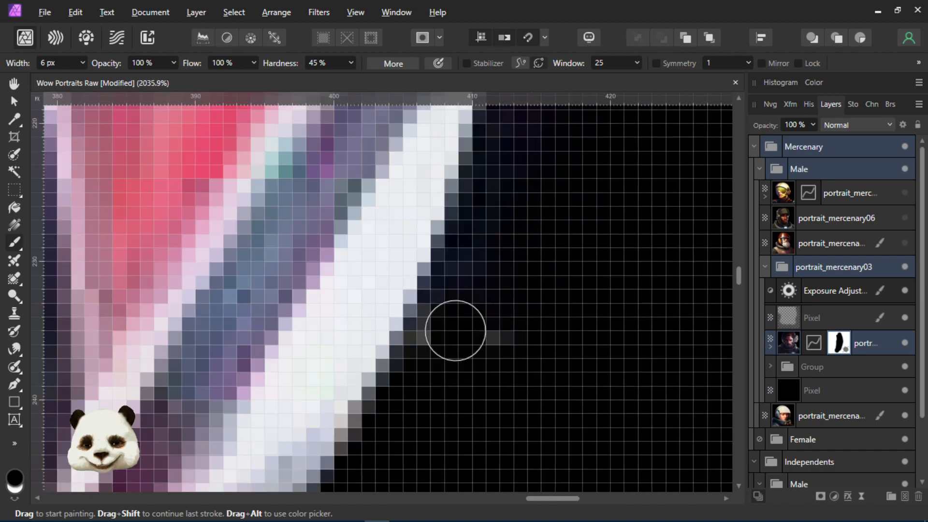
{"action": "scroll", "coordinate": [471, 336], "scroll_direction": "down", "scroll_amount": 4}
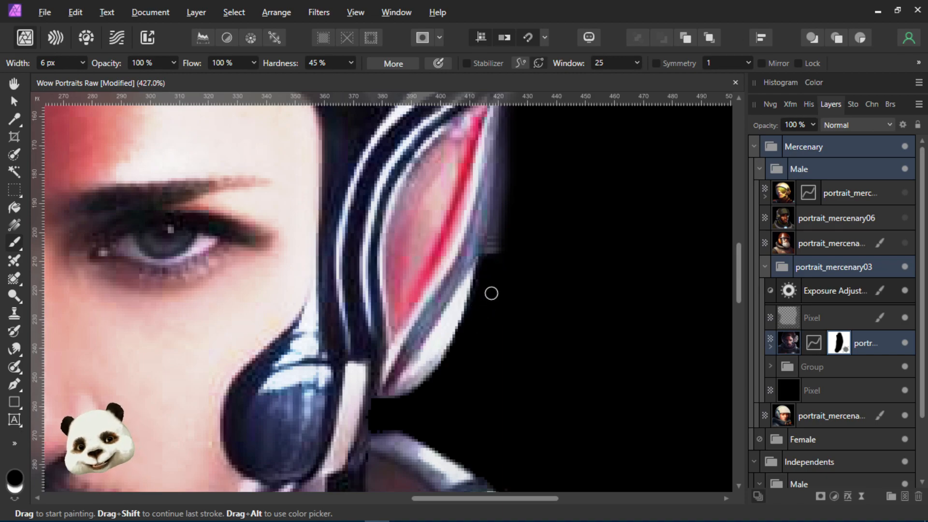
{"action": "scroll", "coordinate": [548, 241], "scroll_direction": "down", "scroll_amount": 8}
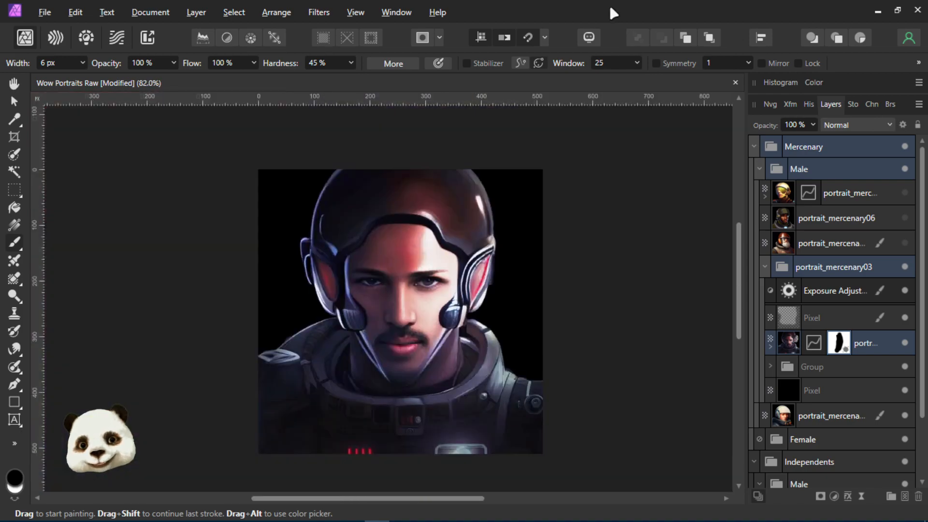
Paint black on the portrait_mercenary03 mask with the 6 px brush to trim the blurry fringe along the ear guard's outer edge.
{"action": "scroll", "coordinate": [506, 302], "scroll_direction": "up", "scroll_amount": 3}
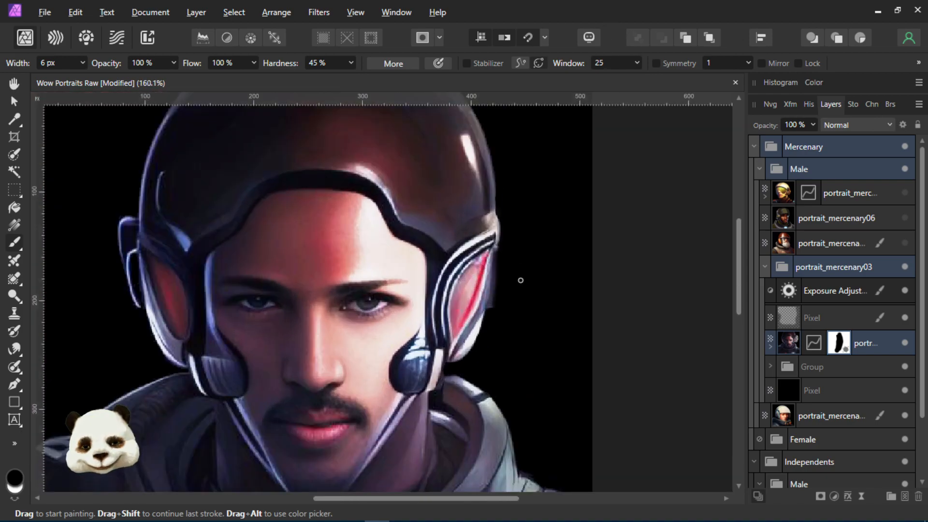
{"action": "scroll", "coordinate": [491, 281], "scroll_direction": "down", "scroll_amount": 3}
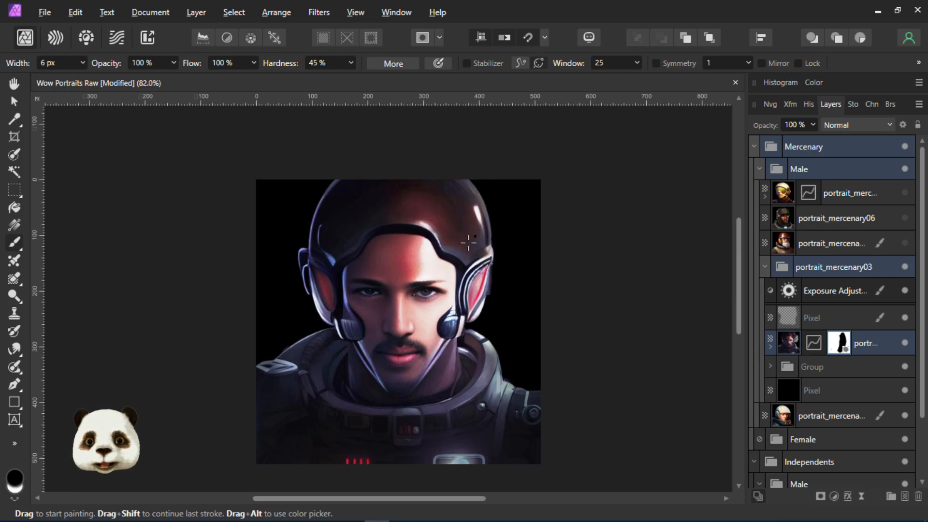
{"action": "scroll", "coordinate": [520, 278], "scroll_direction": "up", "scroll_amount": 4}
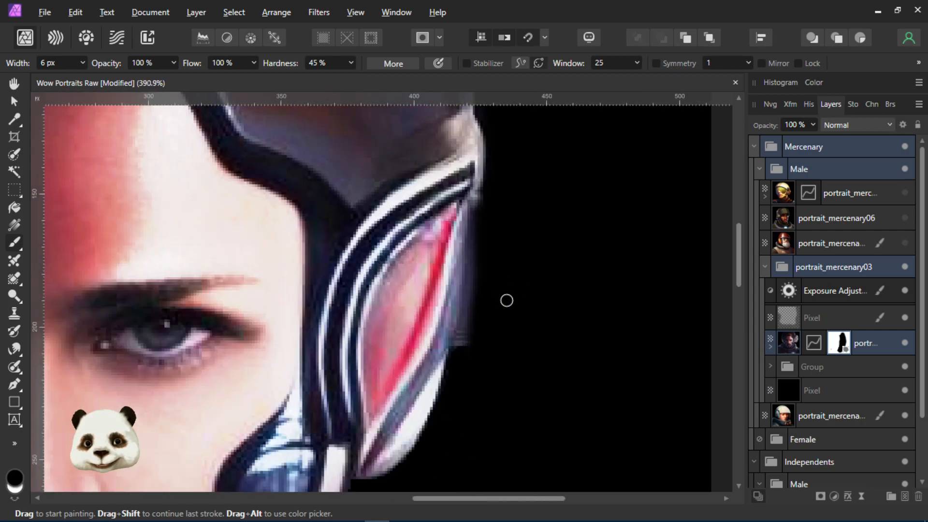
{"action": "mouse_move", "coordinate": [478, 341]}
{"action": "left_mouse_down"}
{"action": "mouse_move", "coordinate": [466, 340]}
{"action": "mouse_move", "coordinate": [485, 239]}
{"action": "left_mouse_up"}
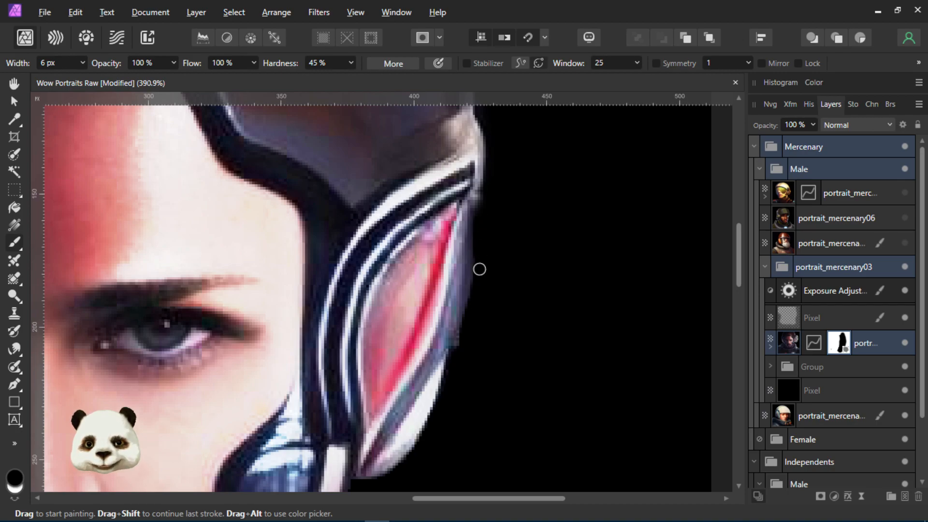
{"action": "left_click_drag", "start_coordinate": [472, 296], "coordinate": [476, 241]}
{"action": "mouse_move", "coordinate": [471, 292]}
{"action": "left_mouse_down"}
{"action": "mouse_move", "coordinate": [465, 348]}
{"action": "mouse_move", "coordinate": [459, 336]}
{"action": "mouse_move", "coordinate": [481, 243]}
{"action": "left_mouse_up"}
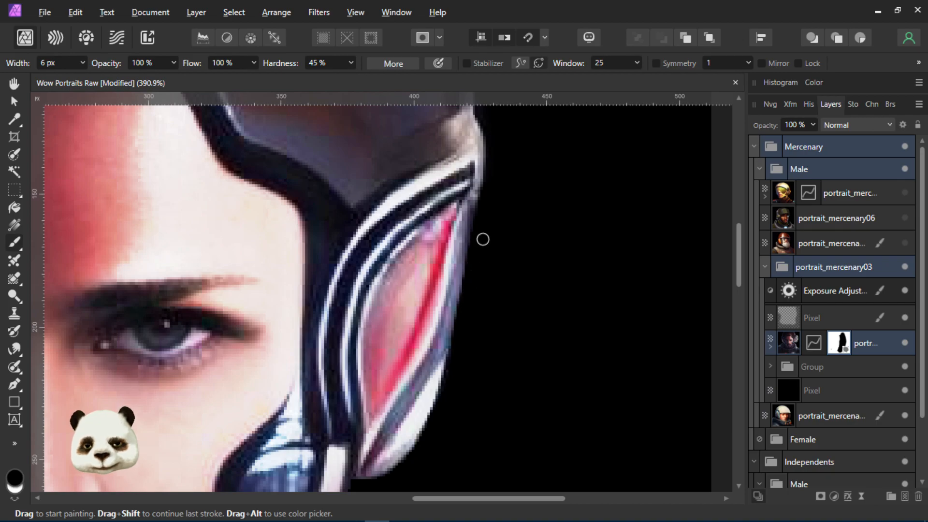
{"action": "scroll", "coordinate": [290, 276], "scroll_direction": "down", "scroll_amount": 9}
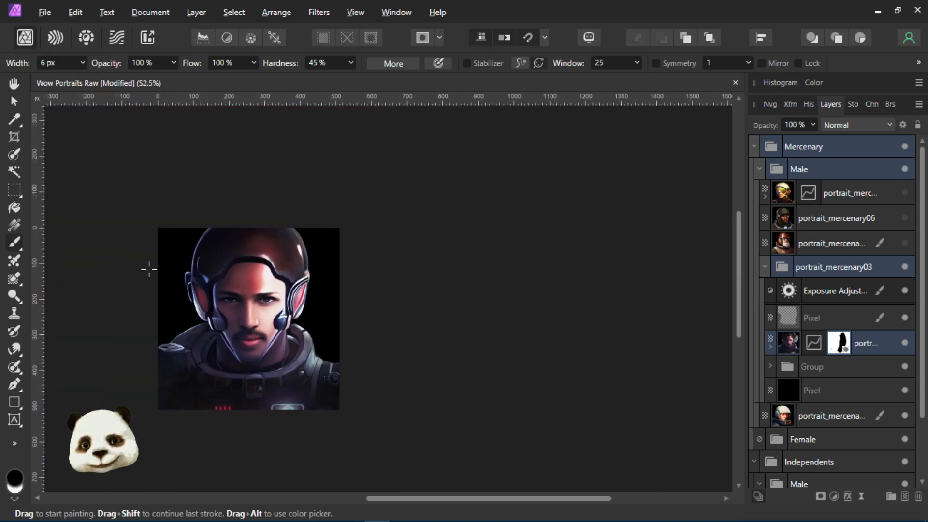
Switch the mask painting colour to white and review the masked edge of the helmet.
{"action": "scroll", "coordinate": [148, 269], "scroll_direction": "up", "scroll_amount": 3}
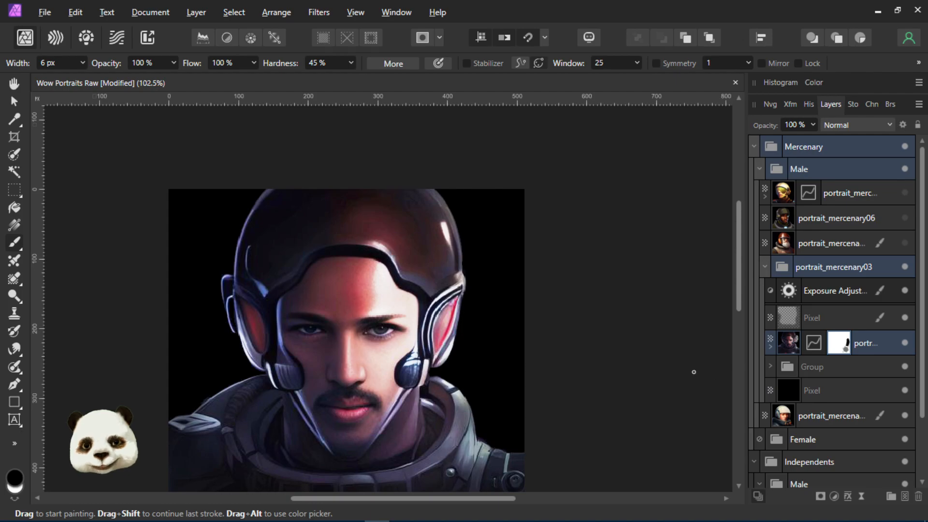
{"action": "scroll", "coordinate": [496, 309], "scroll_direction": "up", "scroll_amount": 7}
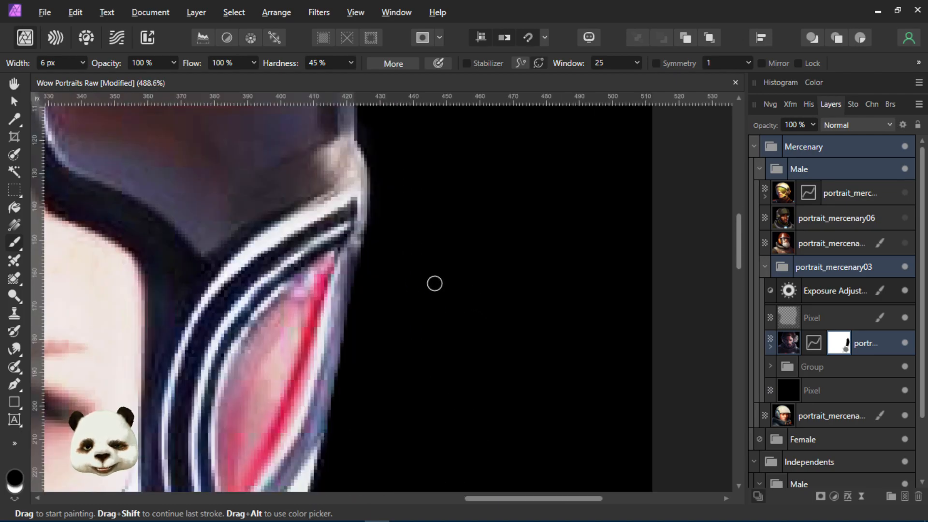
{"action": "key", "text": "x"}
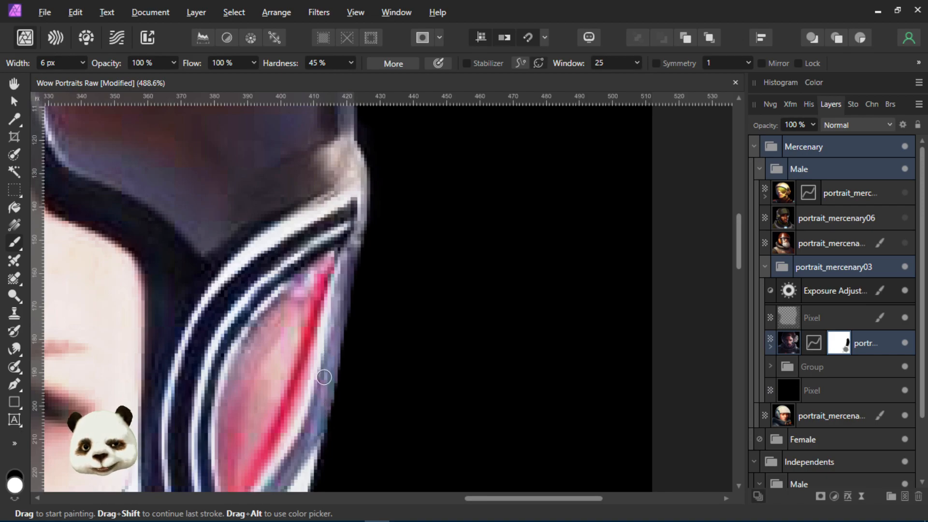
{"action": "scroll", "coordinate": [362, 376], "scroll_direction": "down", "scroll_amount": 4}
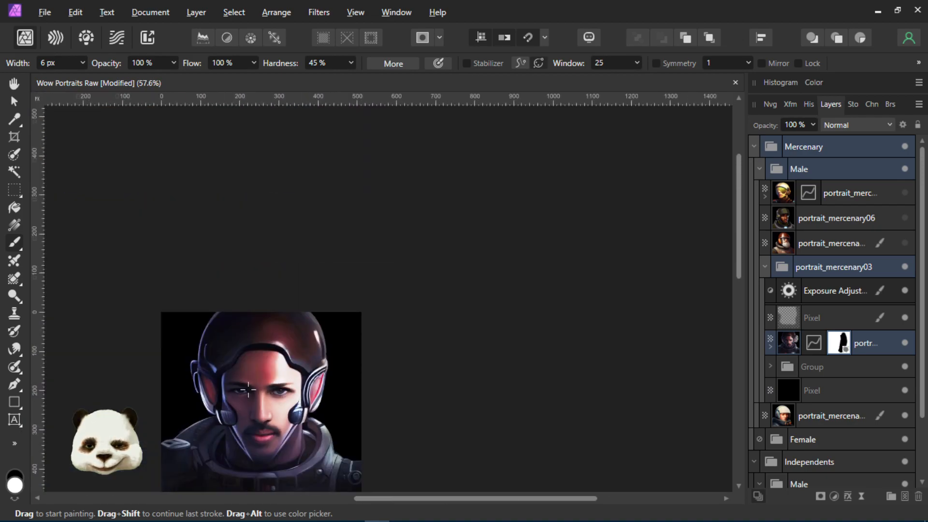
{"action": "scroll", "coordinate": [356, 399], "scroll_direction": "up", "scroll_amount": 1}
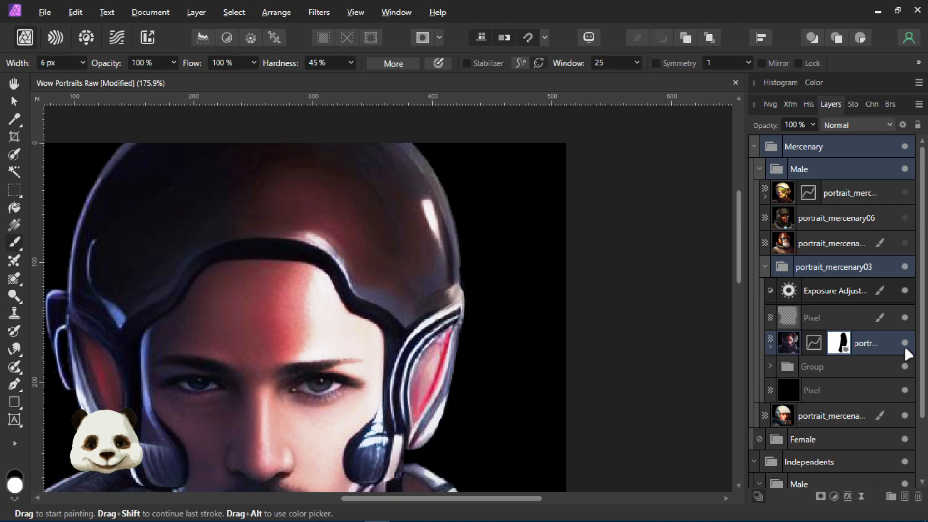
{"action": "scroll", "coordinate": [425, 377], "scroll_direction": "down", "scroll_amount": 1}
{"action": "scroll", "coordinate": [471, 394], "scroll_direction": "up", "scroll_amount": 1}
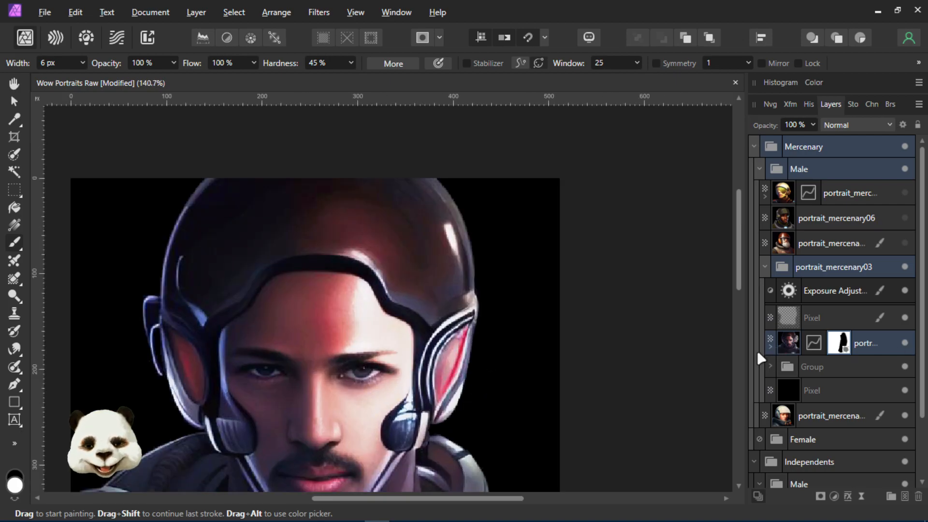
Hide the masked portrait layer to compare it with the portrait copy inside the Group, and show it again.
{"action": "left_click", "coordinate": [903, 341]}
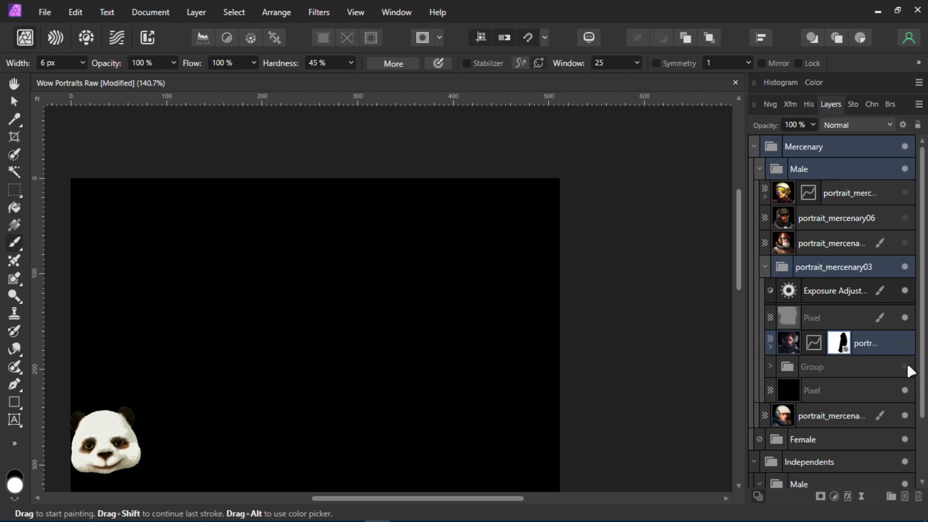
{"action": "left_click", "coordinate": [900, 367]}
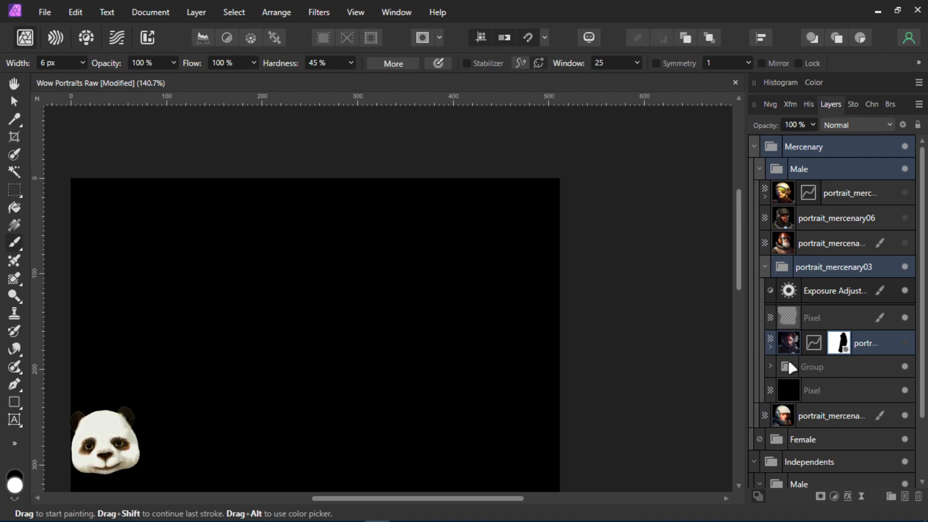
{"action": "left_click", "coordinate": [904, 390]}
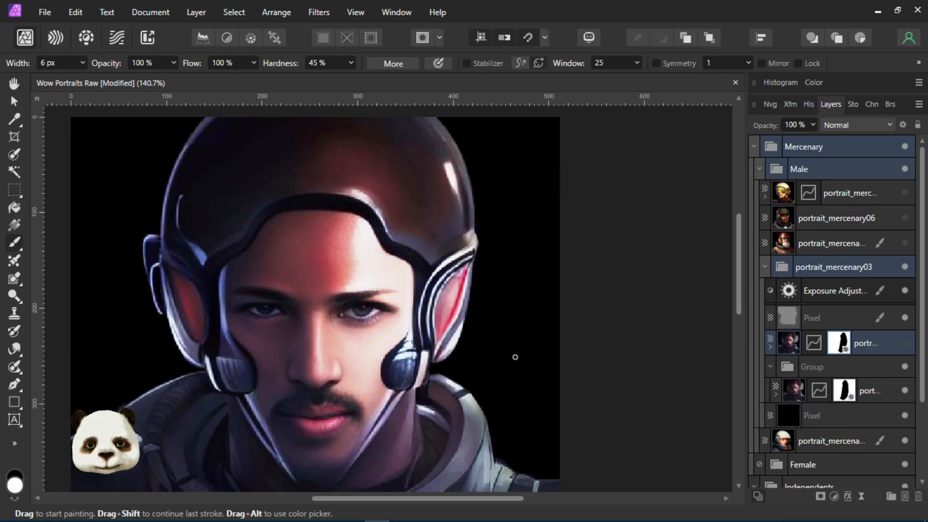
{"action": "left_click", "coordinate": [905, 316]}
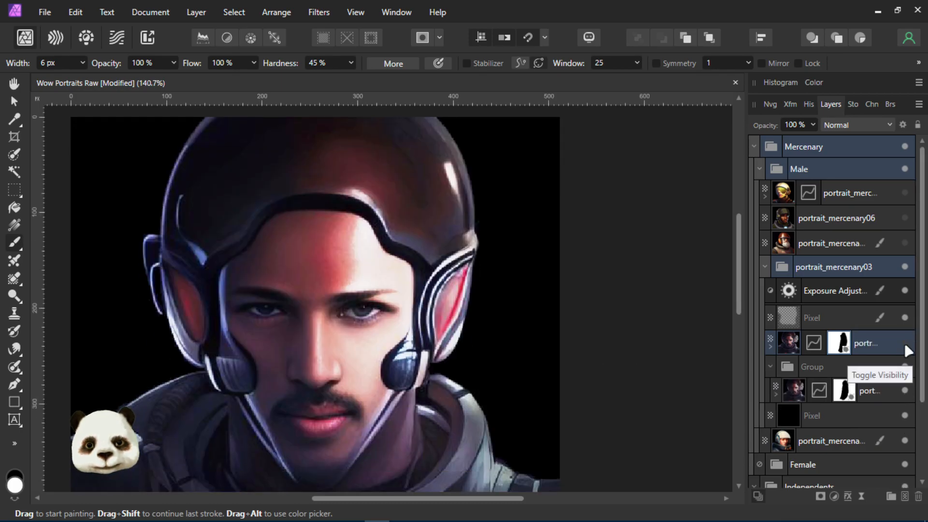
{"action": "scroll", "coordinate": [458, 318], "scroll_direction": "down", "scroll_amount": 3}
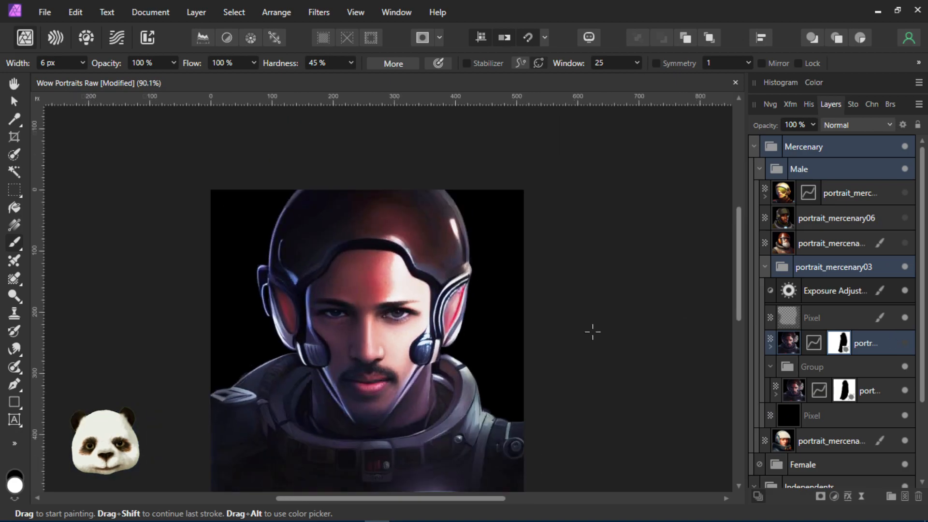
{"action": "left_click", "coordinate": [903, 343]}
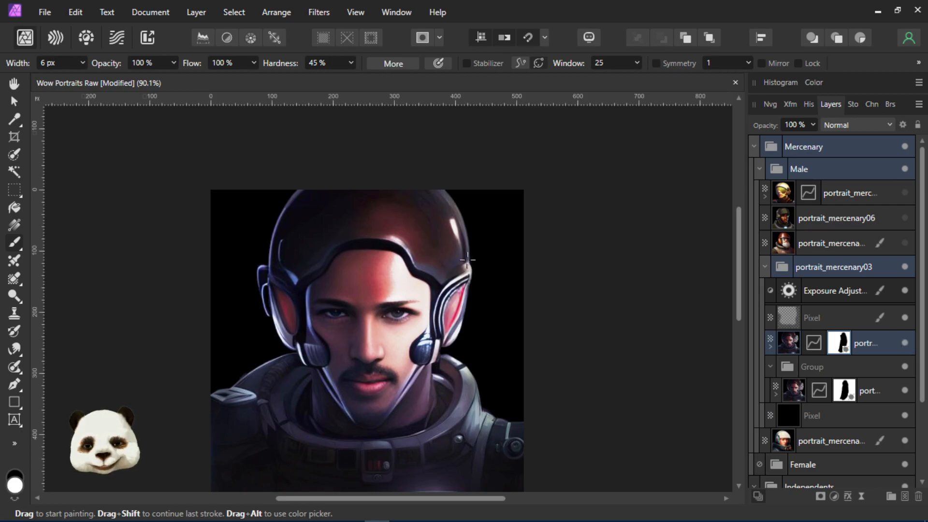
{"action": "scroll", "coordinate": [396, 374], "scroll_direction": "down", "scroll_amount": 3}
{"action": "scroll", "coordinate": [328, 400], "scroll_direction": "up", "scroll_amount": 3}
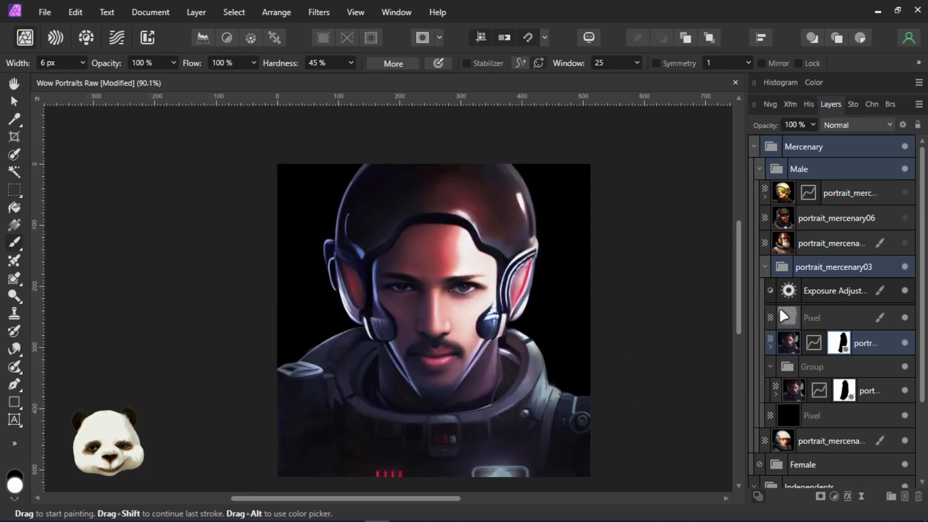
Collapse and hide the portrait_mercenary03 group, and examine the white-helmeted portrait beneath it around the visor edge.
{"action": "left_click", "coordinate": [765, 266]}
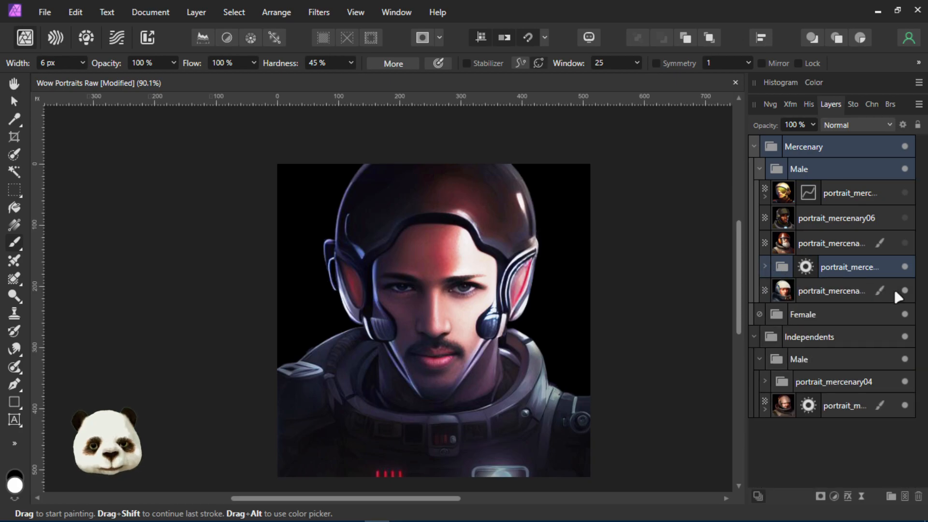
{"action": "left_click", "coordinate": [905, 266]}
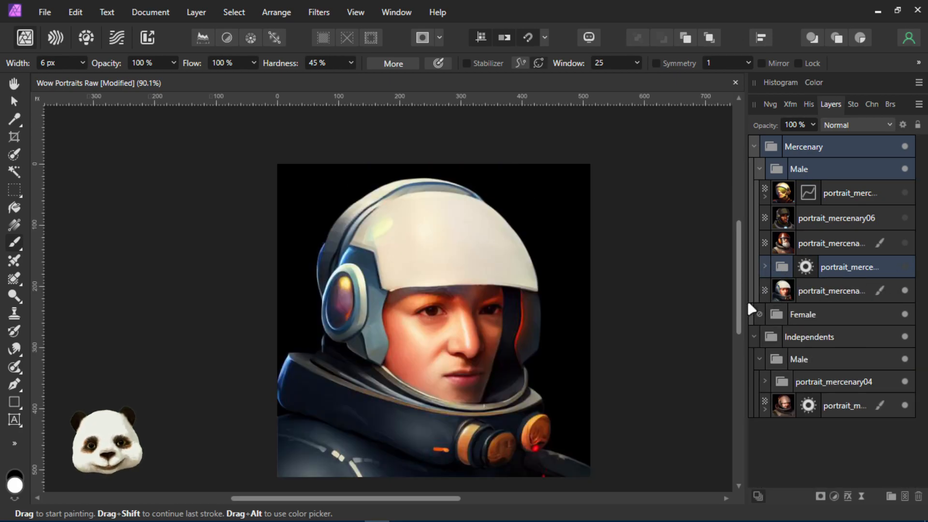
{"action": "scroll", "coordinate": [395, 271], "scroll_direction": "up", "scroll_amount": 3}
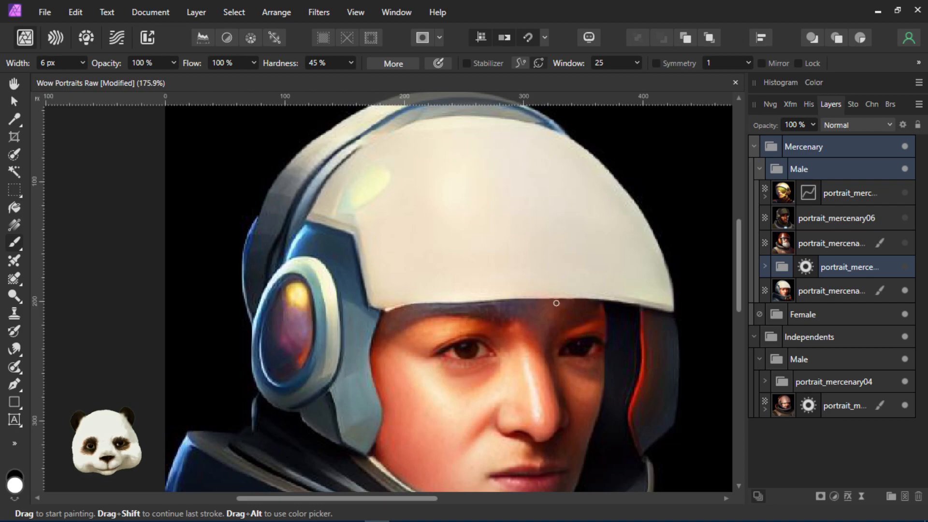
{"action": "scroll", "coordinate": [527, 307], "scroll_direction": "up", "scroll_amount": 3}
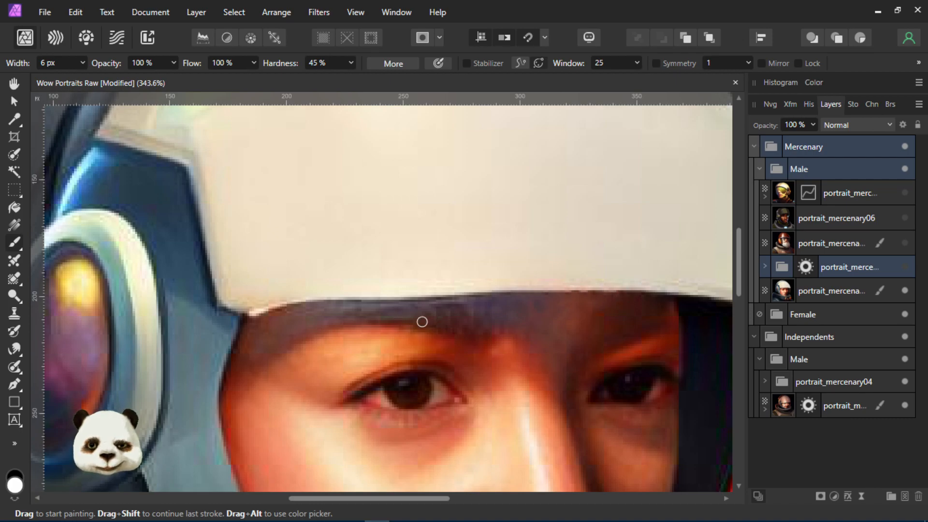
{"action": "scroll", "coordinate": [420, 327], "scroll_direction": "down", "scroll_amount": 6}
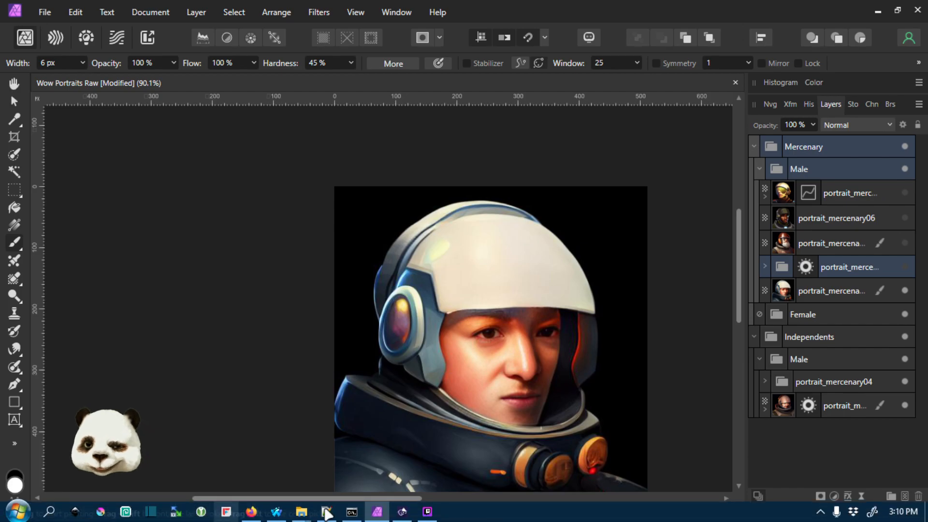
Switch to the image viewer with the original white-helmet image, place it beside the retouched portrait for comparison, and close it.
{"action": "mouse_move", "coordinate": [301, 511]}
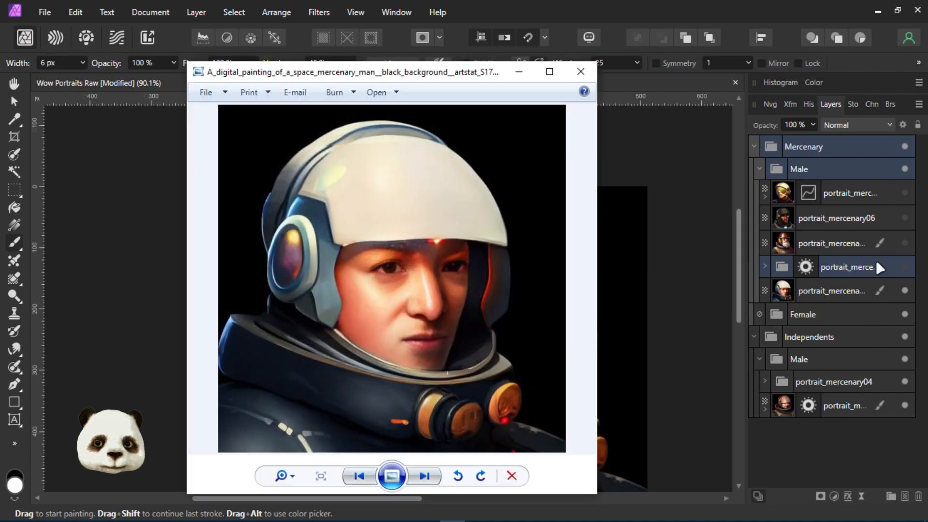
{"action": "left_click_drag", "start_coordinate": [435, 77], "coordinate": [259, 68]}
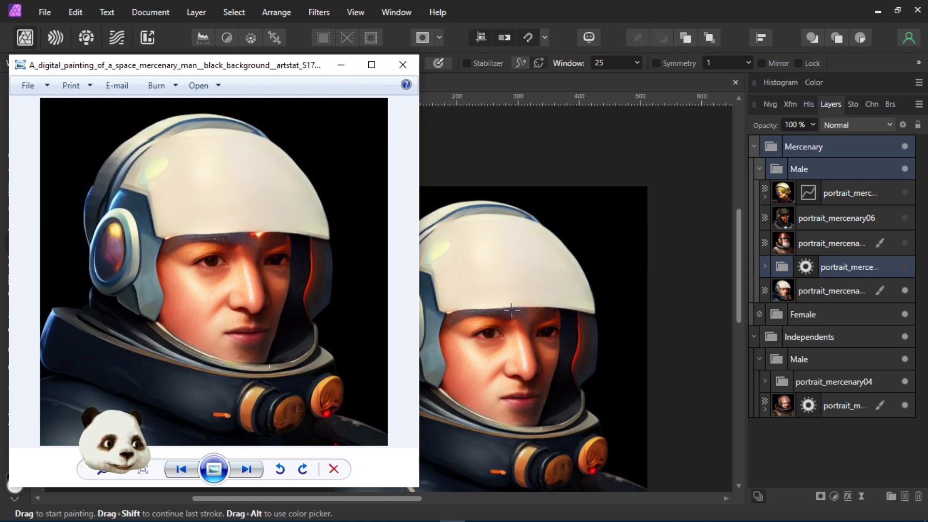
{"action": "left_click", "coordinate": [404, 67]}
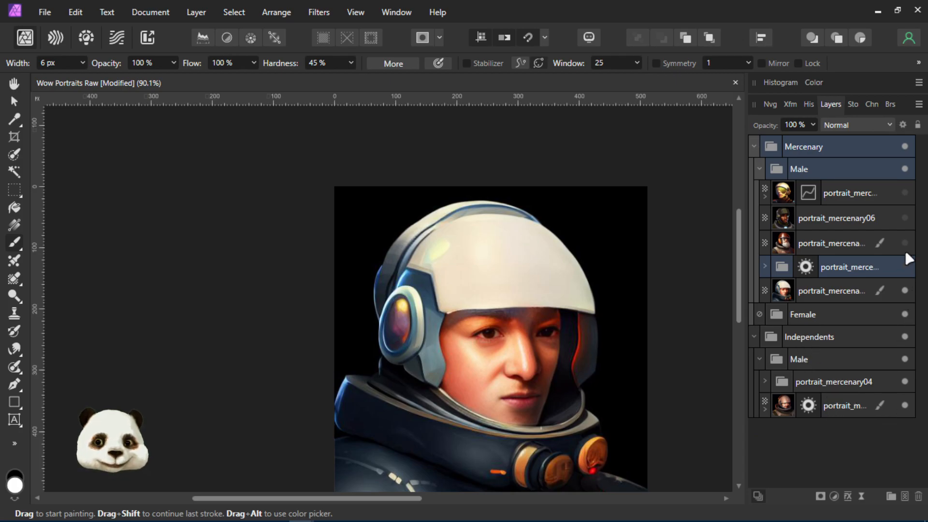
Hide the Male group under Mercenary, compare the bearded portrait with its original in the image viewer, and close the viewer.
{"action": "left_click", "coordinate": [906, 167]}
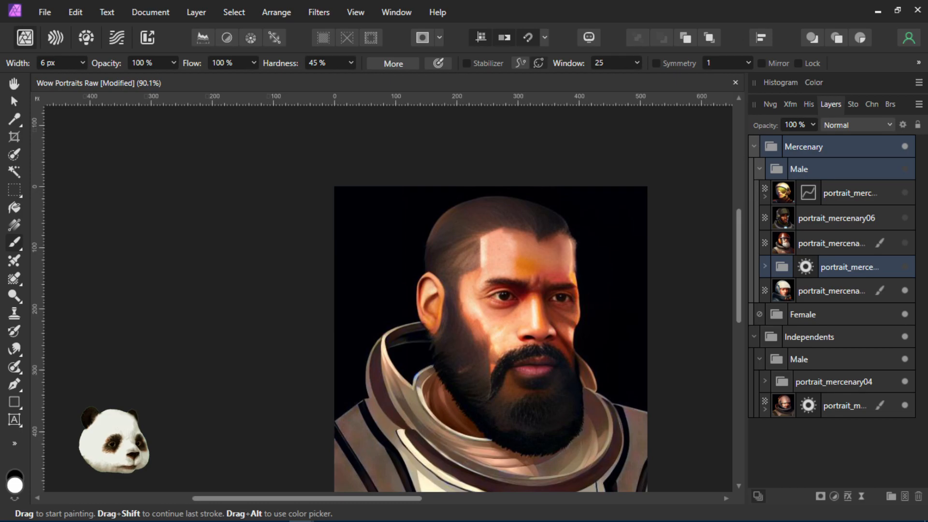
{"action": "key", "text": "alt+Tab"}
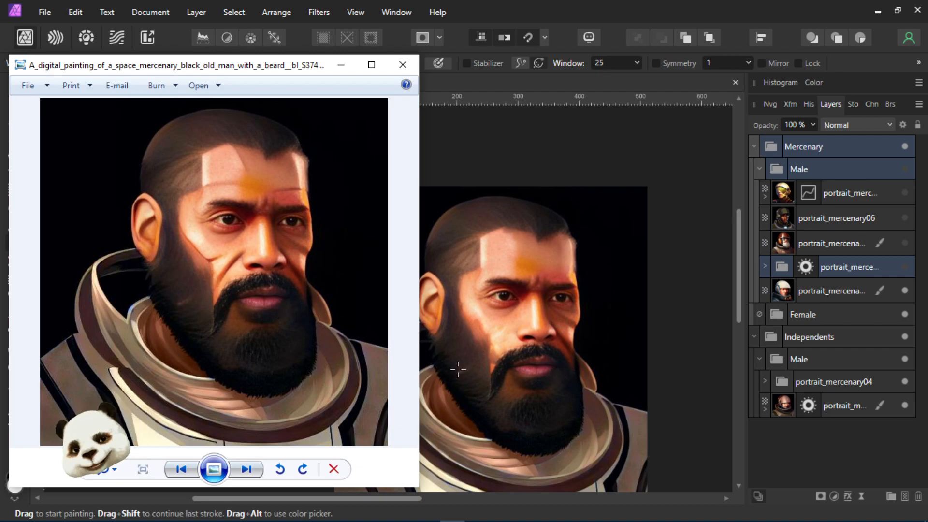
{"action": "scroll", "coordinate": [556, 364], "scroll_direction": "down", "scroll_amount": 4}
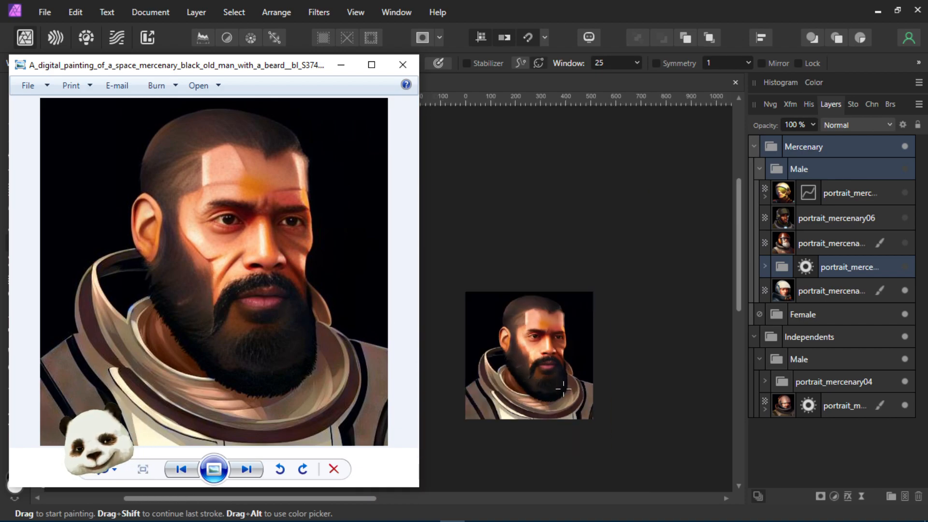
{"action": "scroll", "coordinate": [561, 391], "scroll_direction": "up", "scroll_amount": 4}
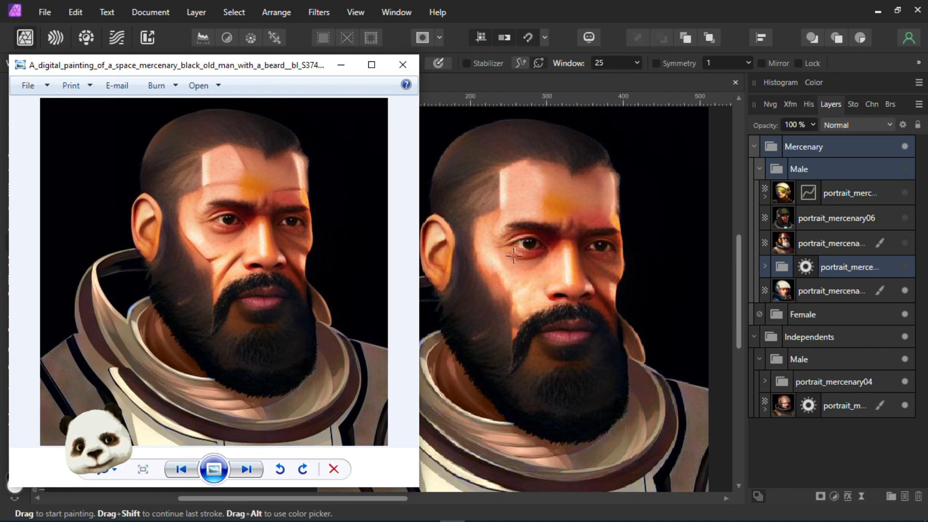
{"action": "scroll", "coordinate": [505, 225], "scroll_direction": "down", "scroll_amount": 3}
{"action": "scroll", "coordinate": [507, 278], "scroll_direction": "down", "scroll_amount": 1}
{"action": "scroll", "coordinate": [501, 272], "scroll_direction": "up", "scroll_amount": 2}
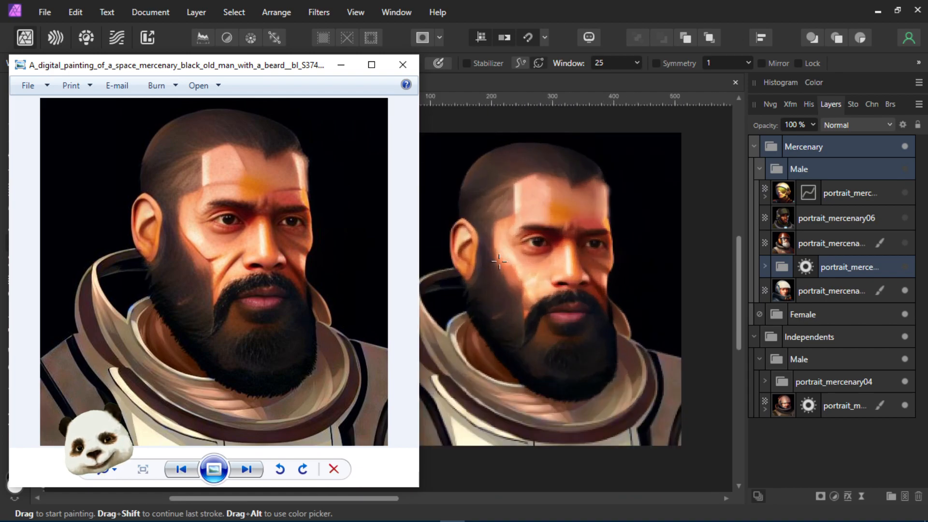
{"action": "scroll", "coordinate": [536, 212], "scroll_direction": "up", "scroll_amount": 1}
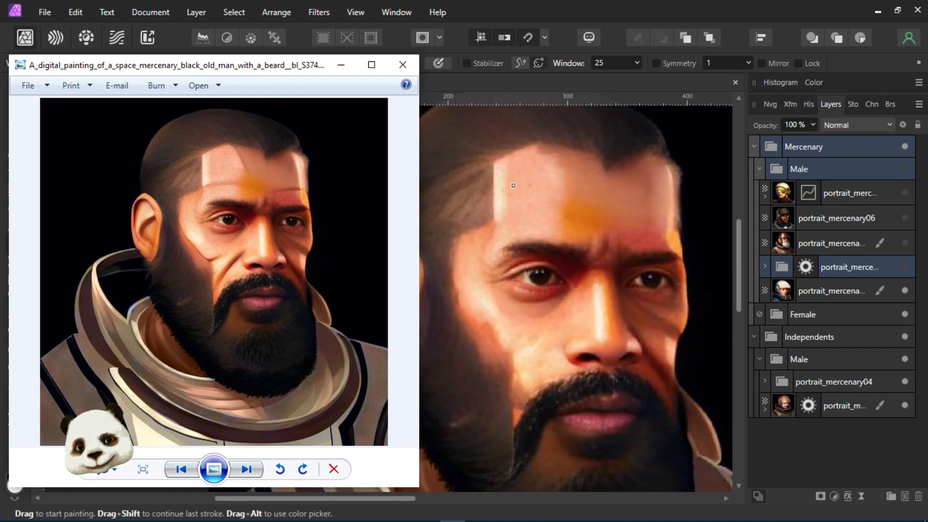
{"action": "left_click", "coordinate": [403, 64]}
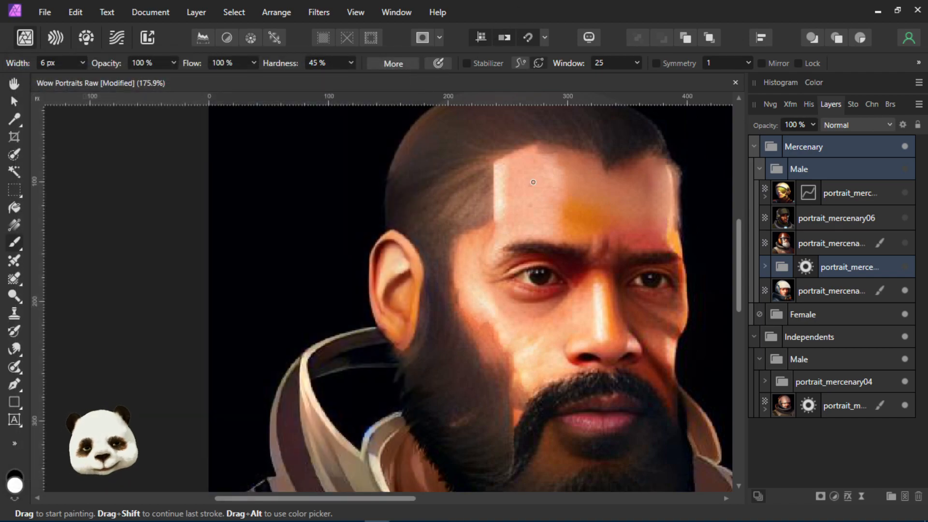
Expand the portrait_mercenary04 group and inpaint the hard vertical hairline edge beside the forehead on its retouched portrait layer.
{"action": "left_click", "coordinate": [14, 366]}
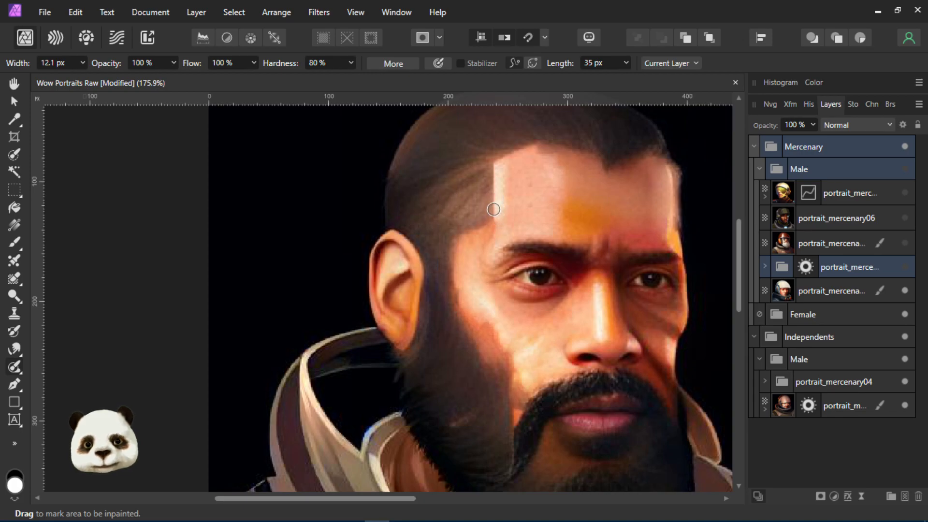
{"action": "left_click", "coordinate": [764, 382]}
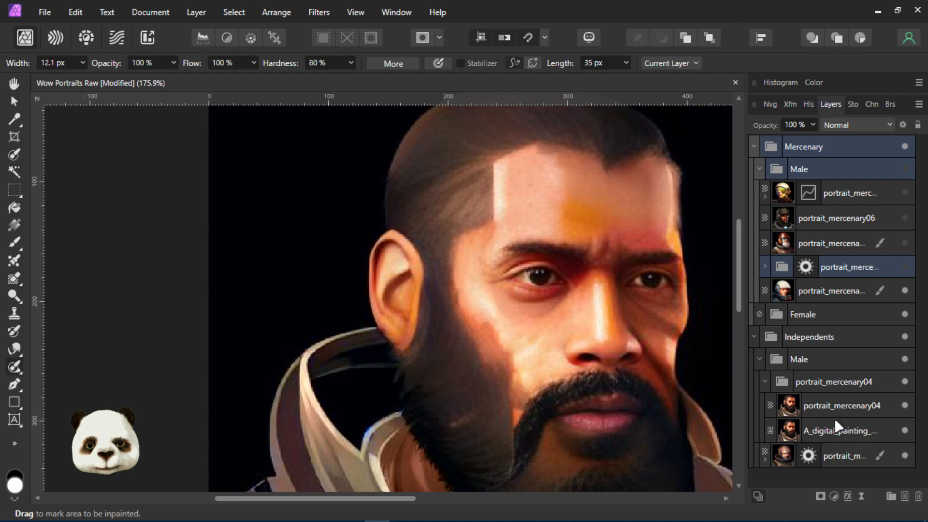
{"action": "left_click", "coordinate": [905, 405]}
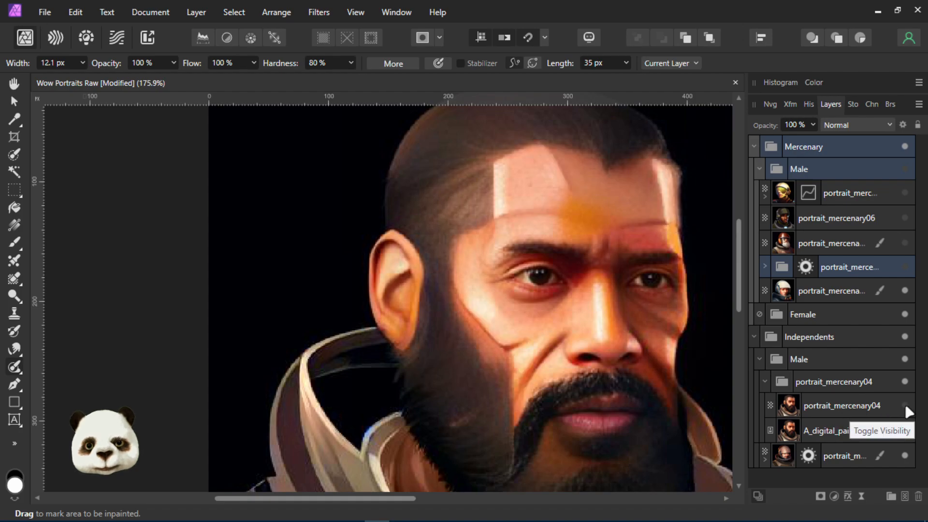
{"action": "left_click", "coordinate": [904, 405]}
{"action": "left_click", "coordinate": [865, 407]}
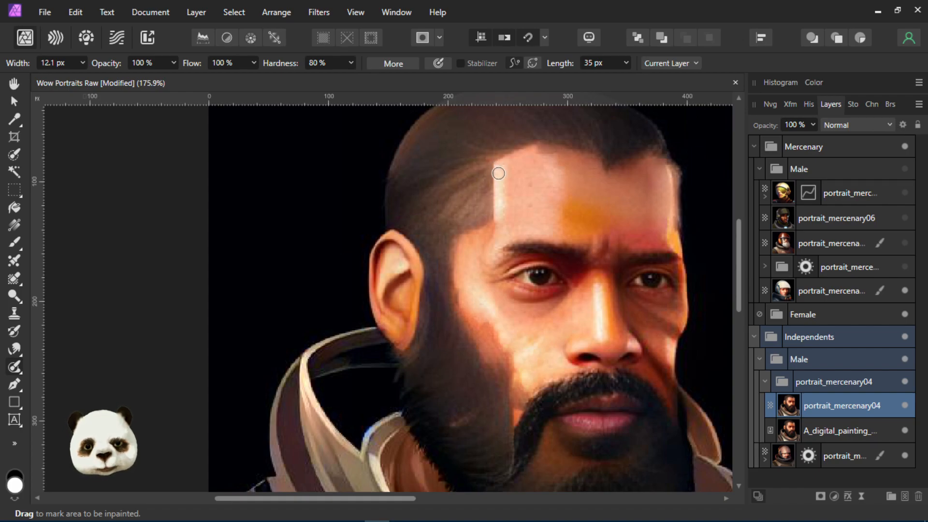
{"action": "left_click_drag", "start_coordinate": [494, 165], "coordinate": [499, 231]}
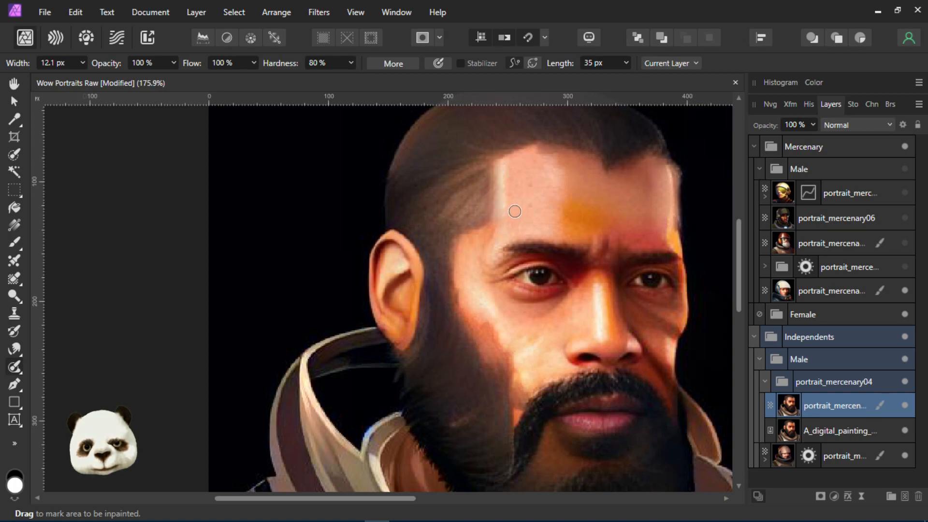
Compare the inpainted portrait with the original beneath it by repeatedly hiding and showing the retouched layer, leaving it shown.
{"action": "scroll", "coordinate": [514, 177], "scroll_direction": "down", "scroll_amount": 5}
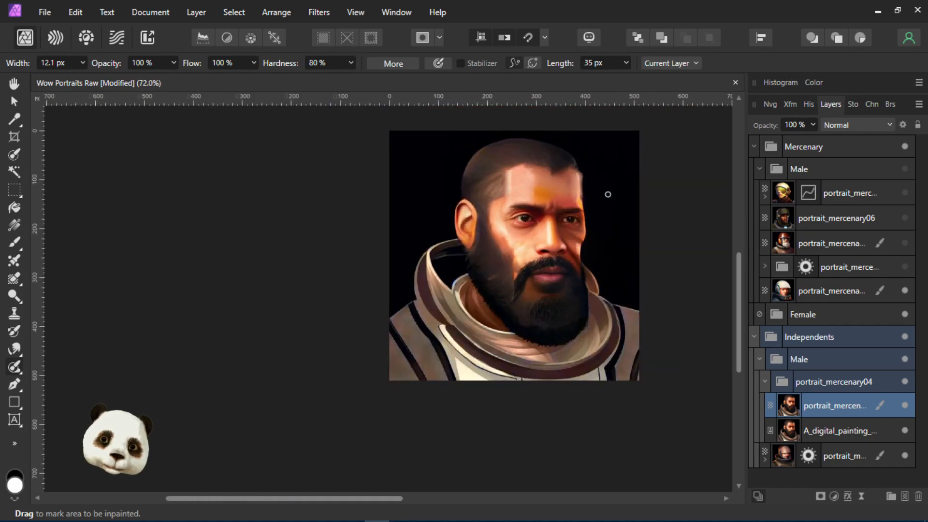
{"action": "left_click", "coordinate": [904, 404]}
{"action": "left_click", "coordinate": [903, 406]}
{"action": "left_click", "coordinate": [903, 406]}
{"action": "left_click", "coordinate": [904, 405]}
{"action": "left_click", "coordinate": [903, 406]}
{"action": "left_click", "coordinate": [904, 406]}
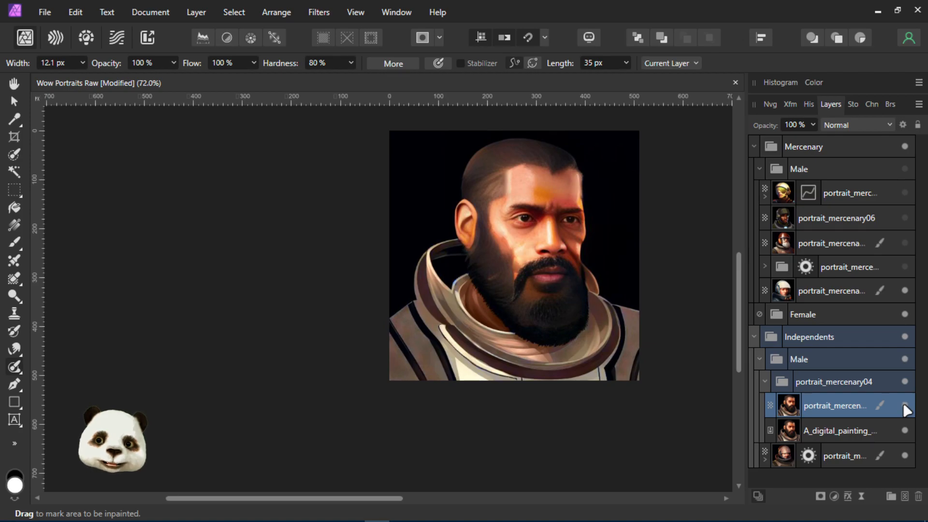
{"action": "left_click", "coordinate": [904, 406]}
{"action": "left_click", "coordinate": [904, 406]}
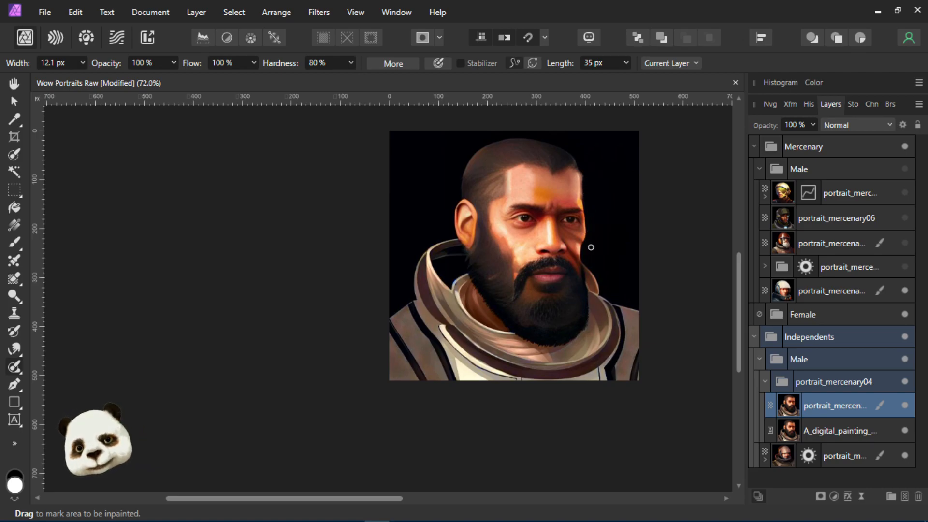
Save the Wow Portraits Raw document.
{"action": "key", "text": "ctrl+s"}
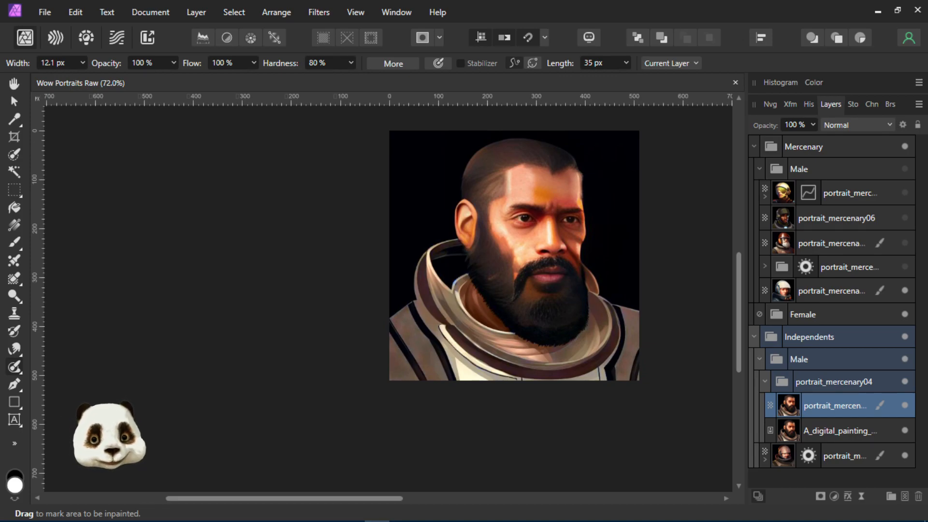
{"action": "left_click_drag", "start_coordinate": [690, 224], "coordinate": [607, 258]}
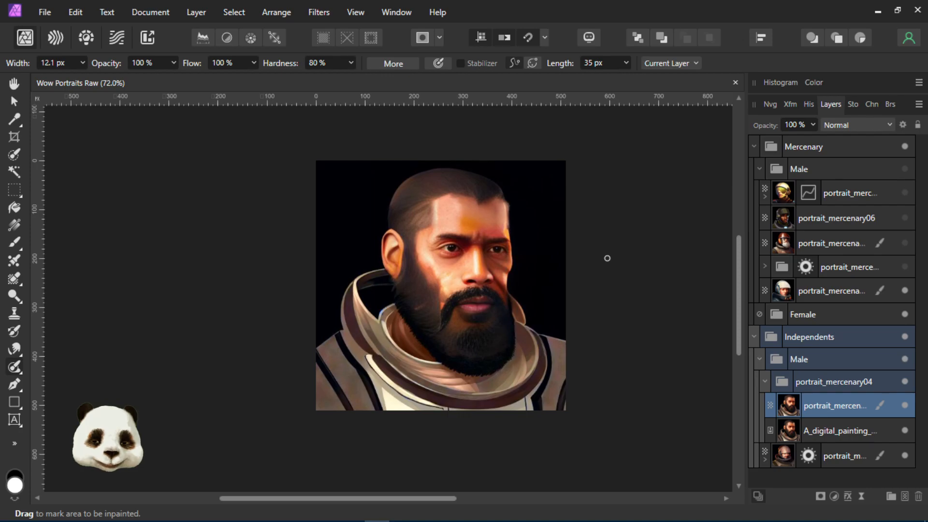